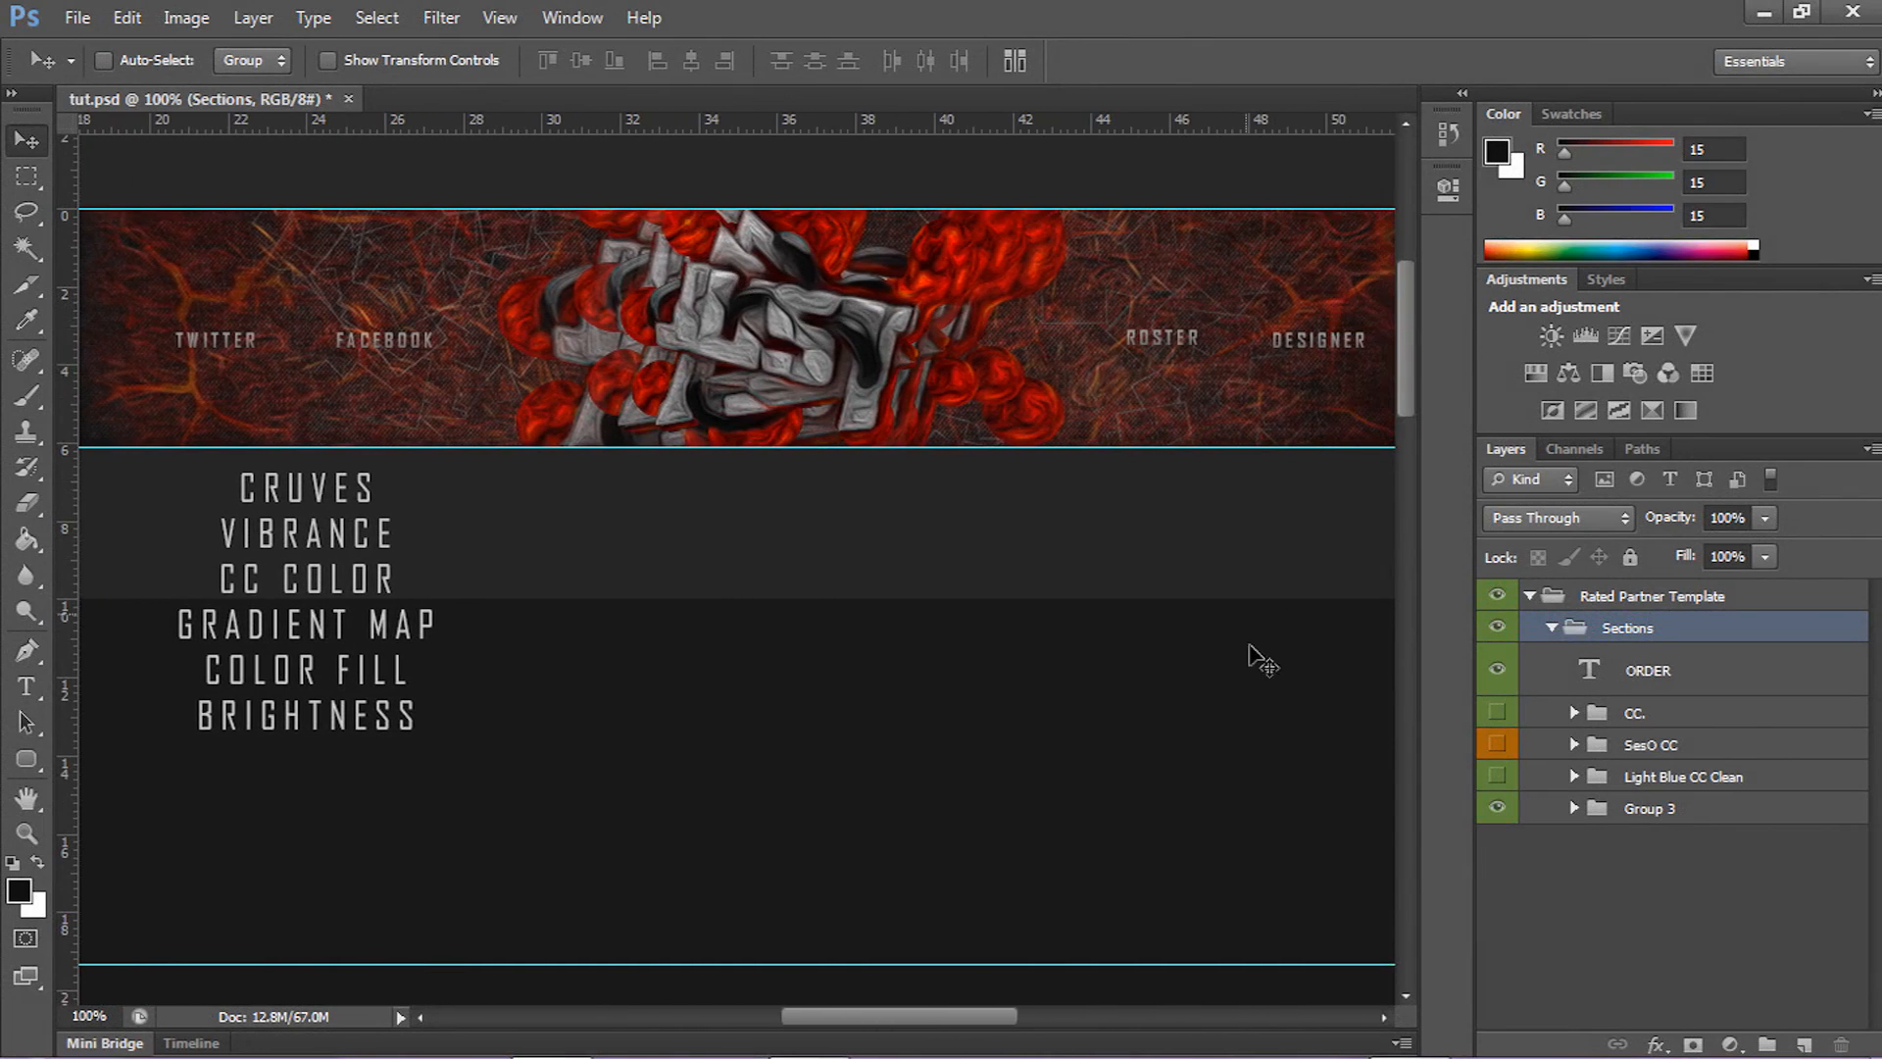
# - Preview the effect of the SesO CC group on the banner and look through the layers inside Group 3
pyautogui.click(1574, 809)
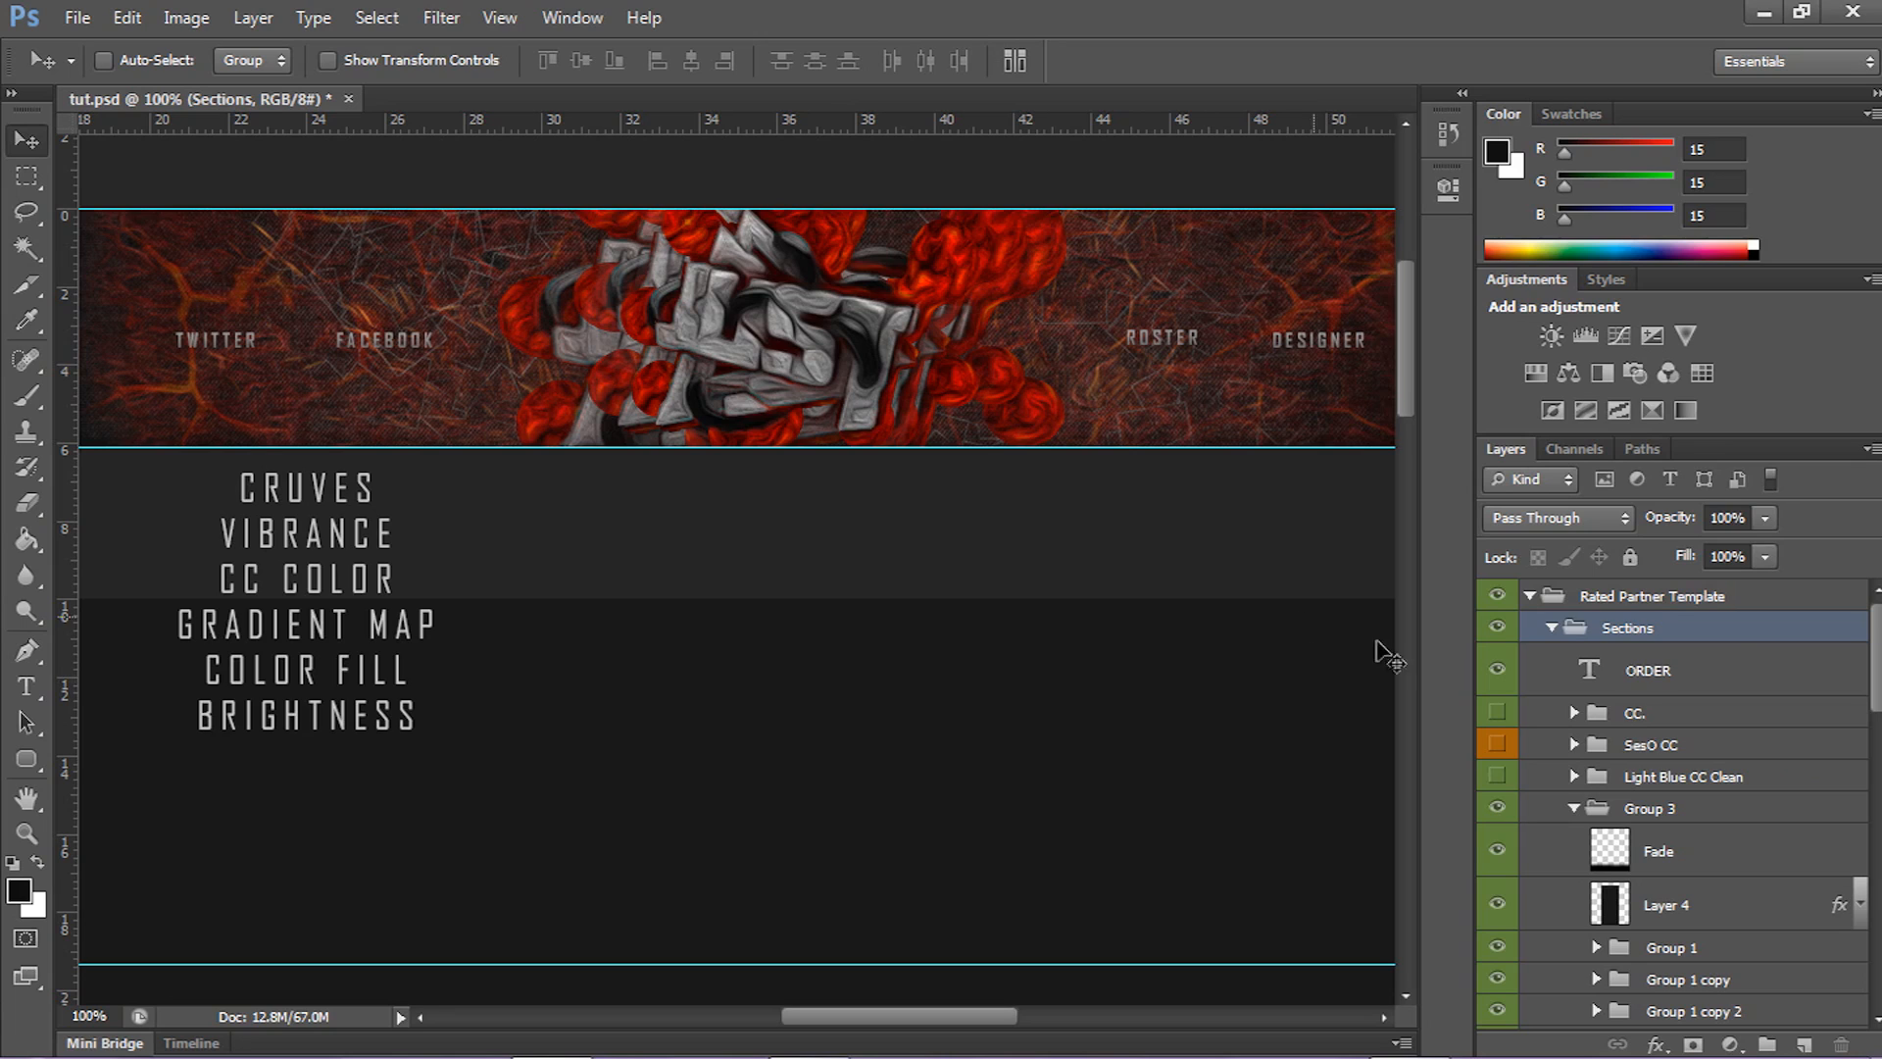
pyautogui.click(1496, 744)
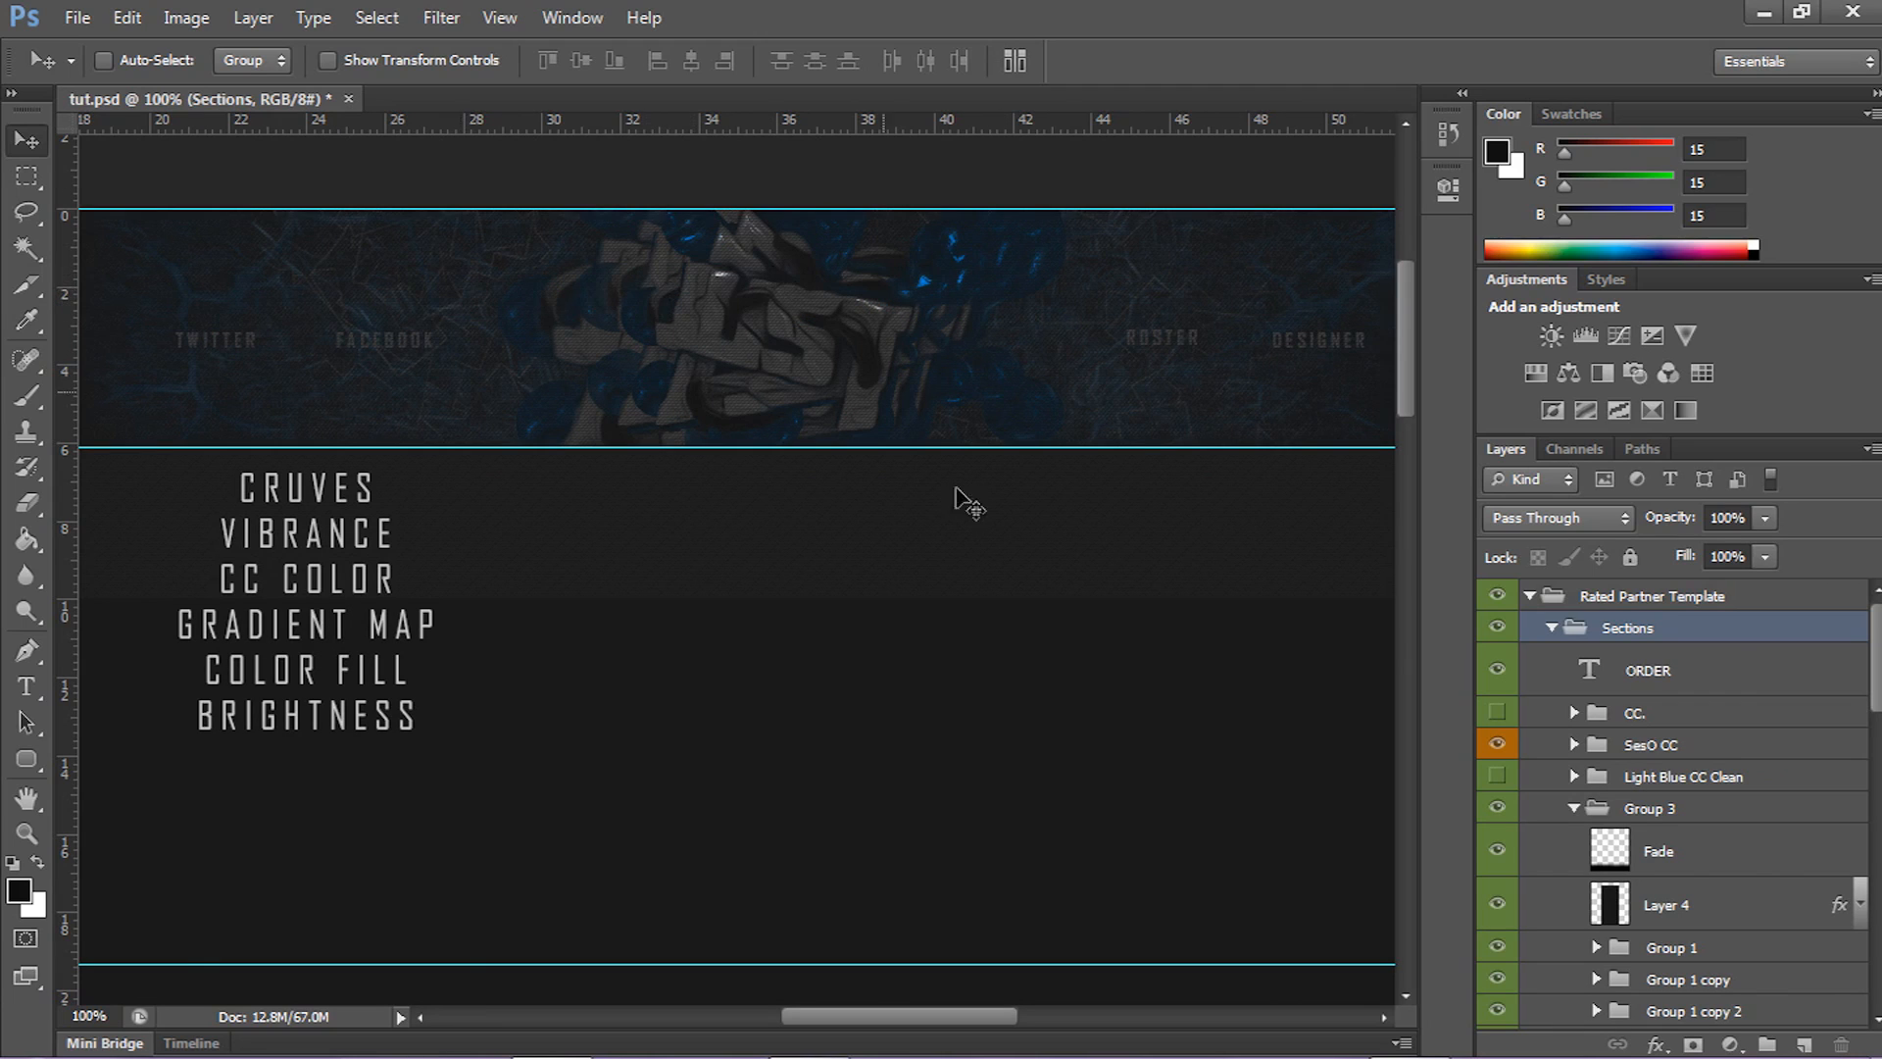
pyautogui.click(1495, 748)
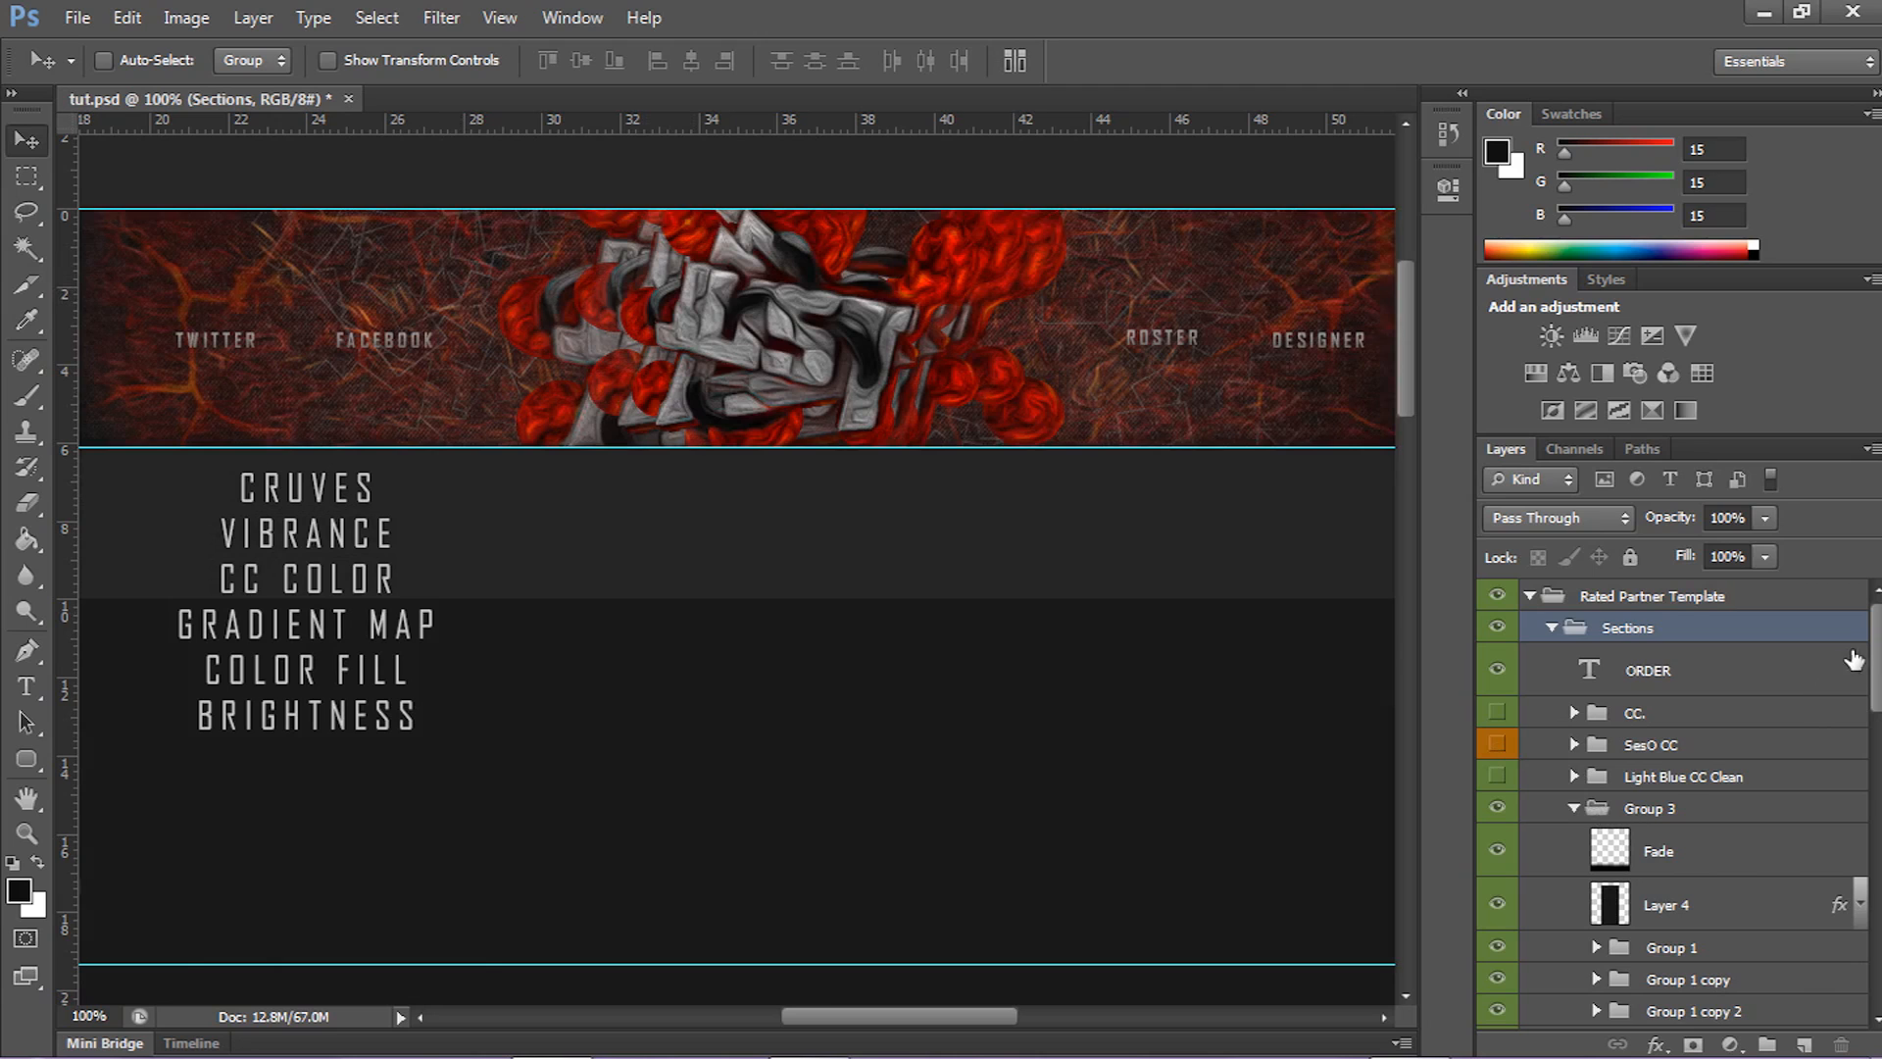
pyautogui.moveTo(1876, 635); pyautogui.dragTo(1877, 664)
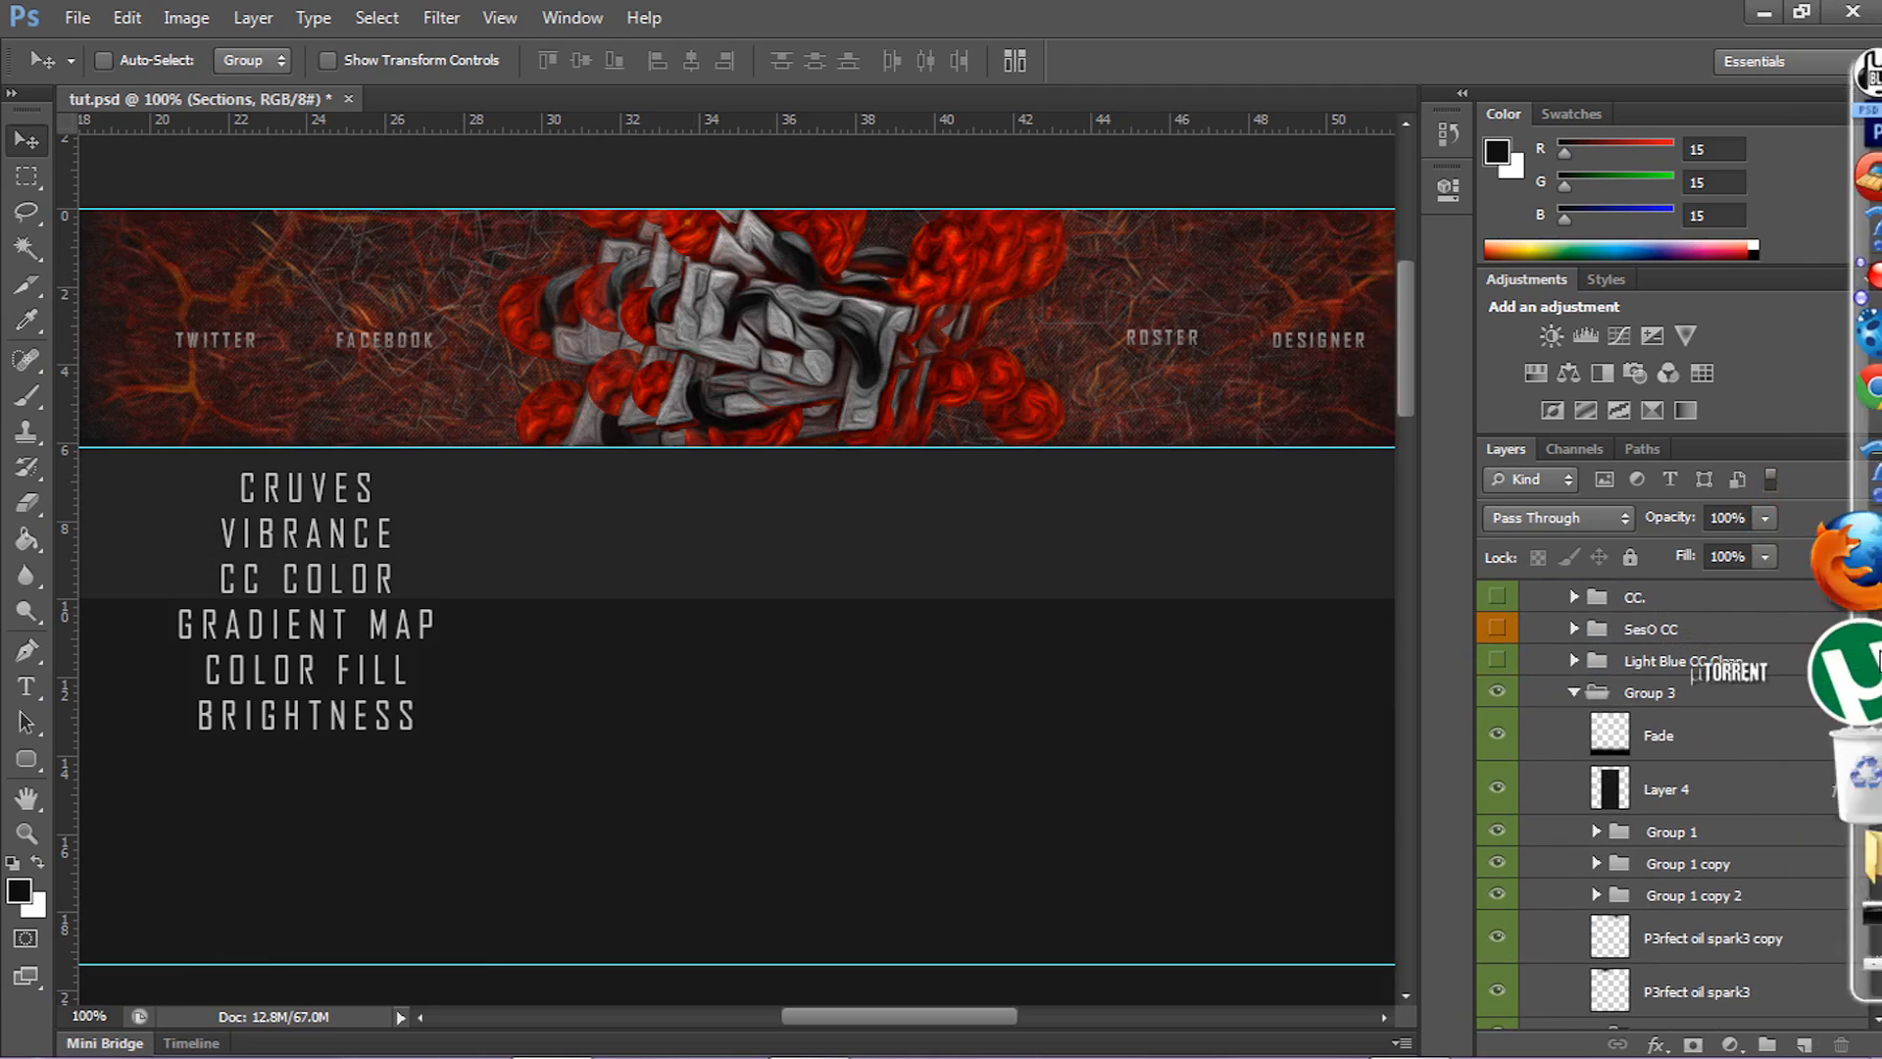
pyautogui.moveTo(1878, 652); pyautogui.dragTo(1737, 706)
pyautogui.scroll(1, 1708, 747)
pyautogui.scroll(3, 1708, 747)
pyautogui.scroll(2, 1663, 789)
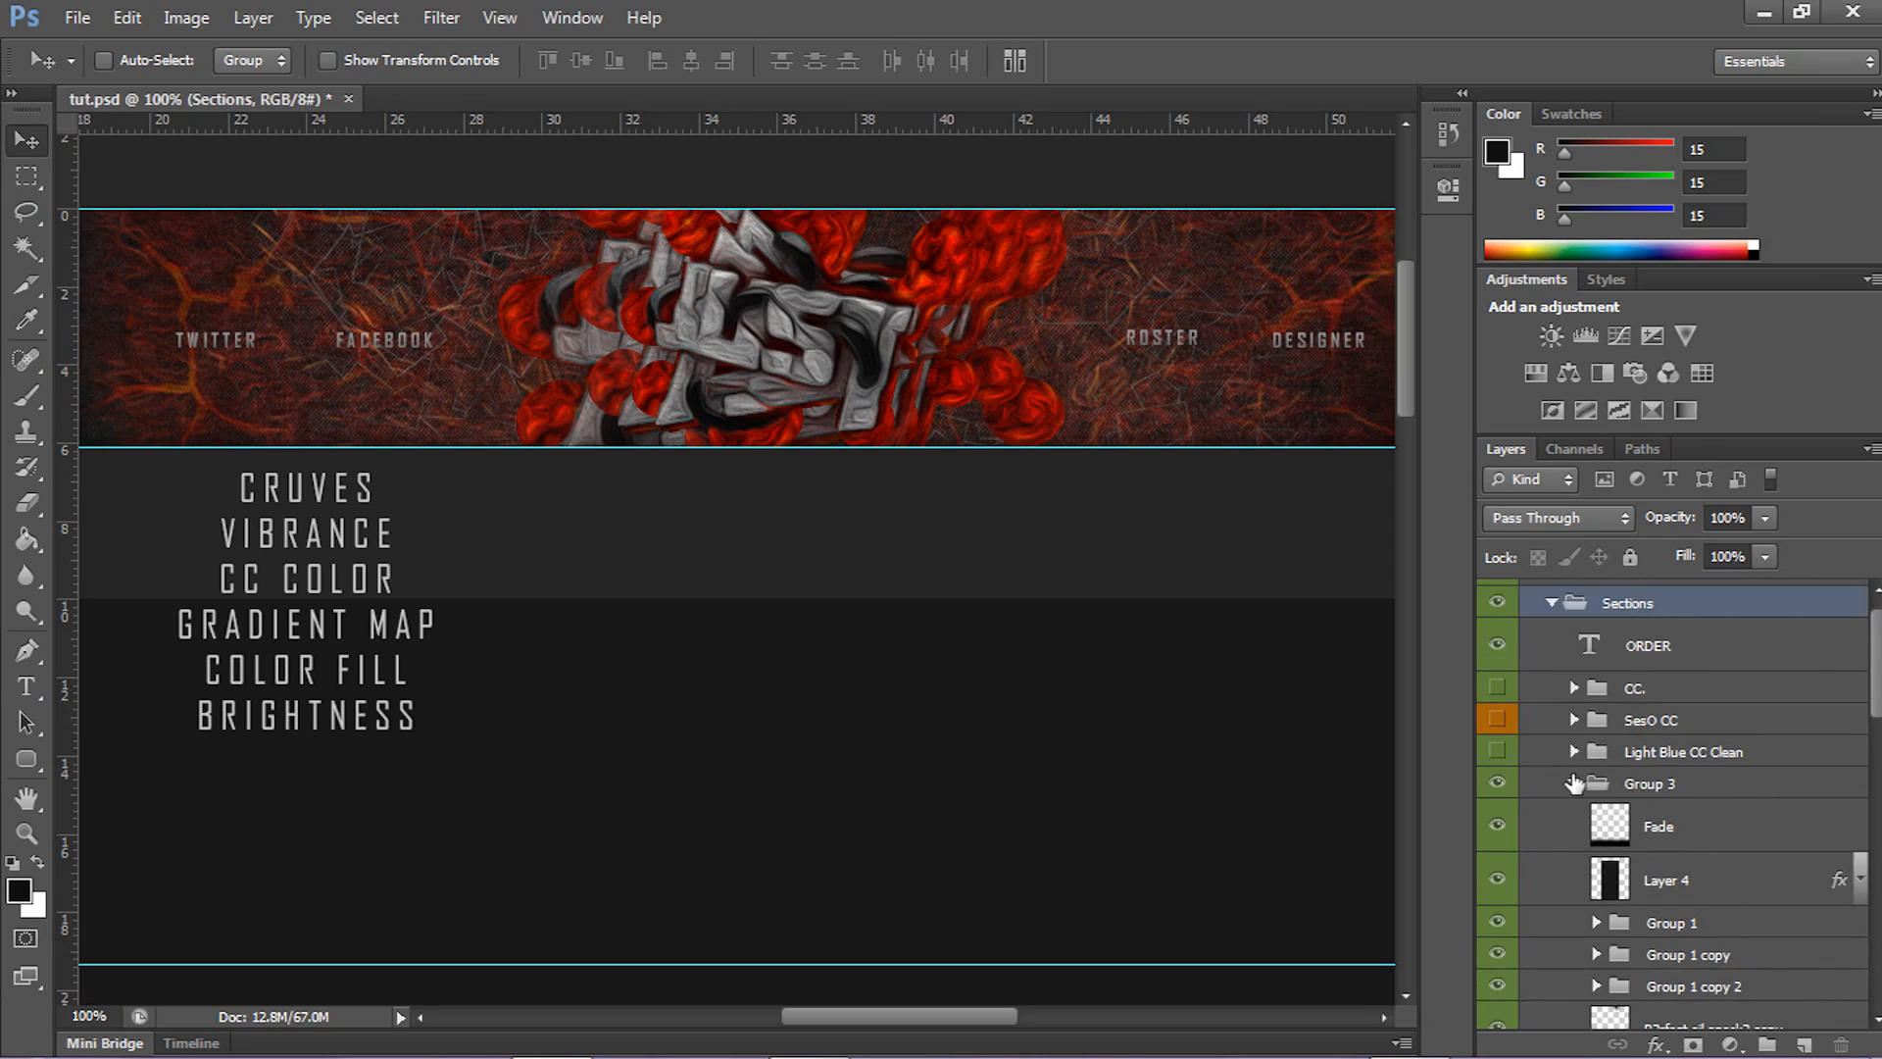
pyautogui.click(1575, 785)
# - Create a new layer group directly above Group 3 and name it TUT CC
pyautogui.click(1742, 815)
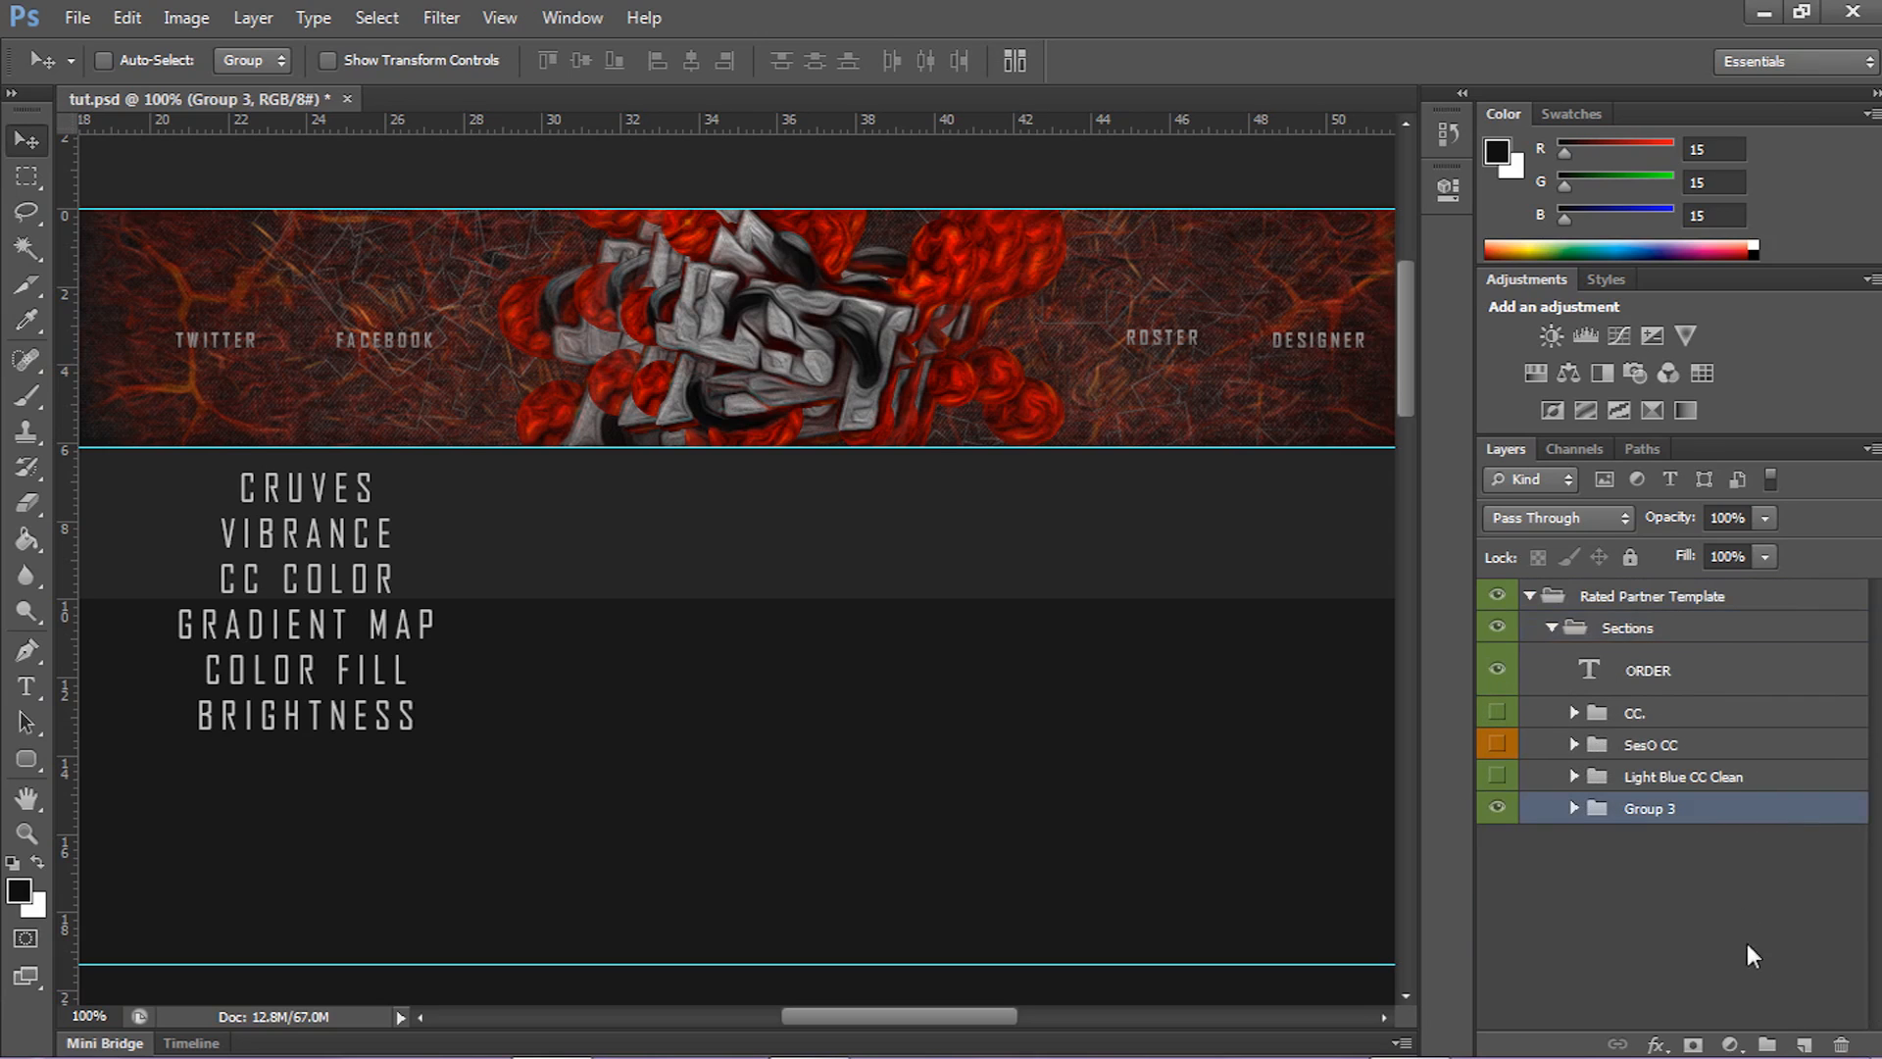
pyautogui.click(1764, 1045)
pyautogui.doubleClick(1651, 808)
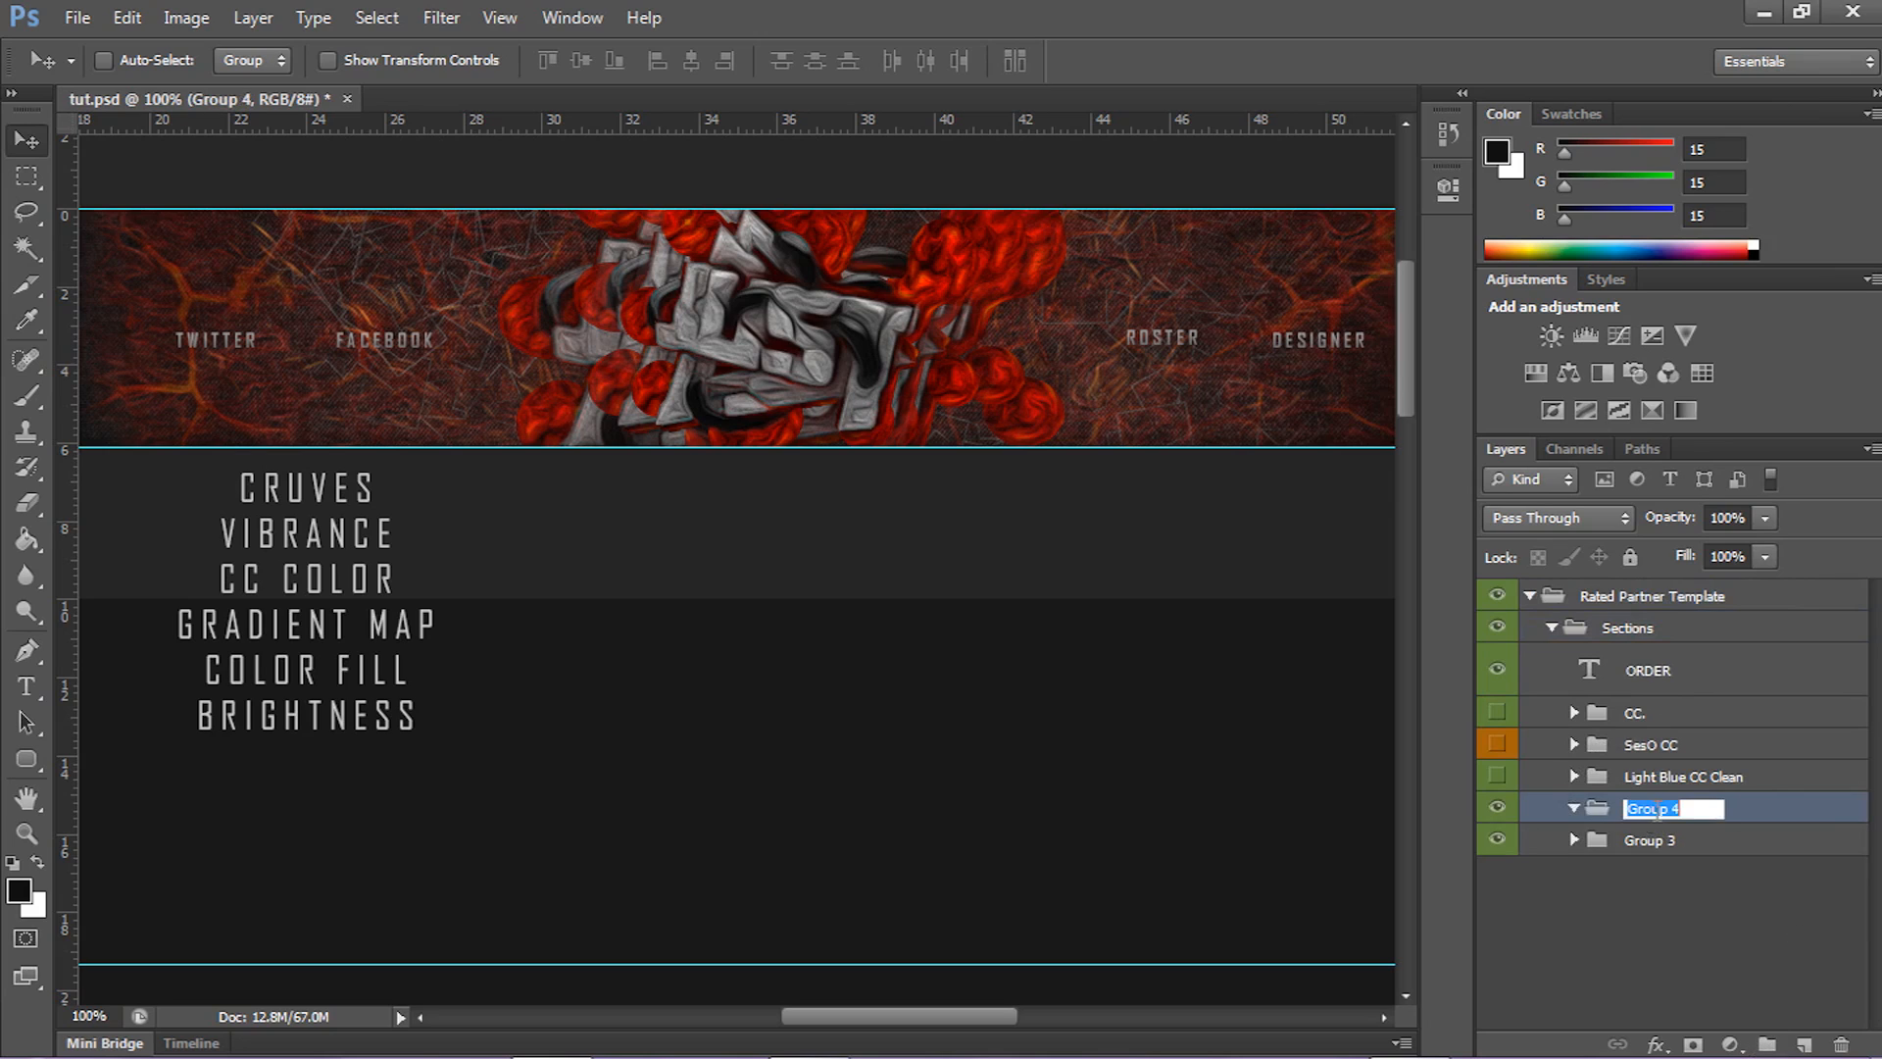
pyautogui.write('TUT CC')
pyautogui.press('Return')
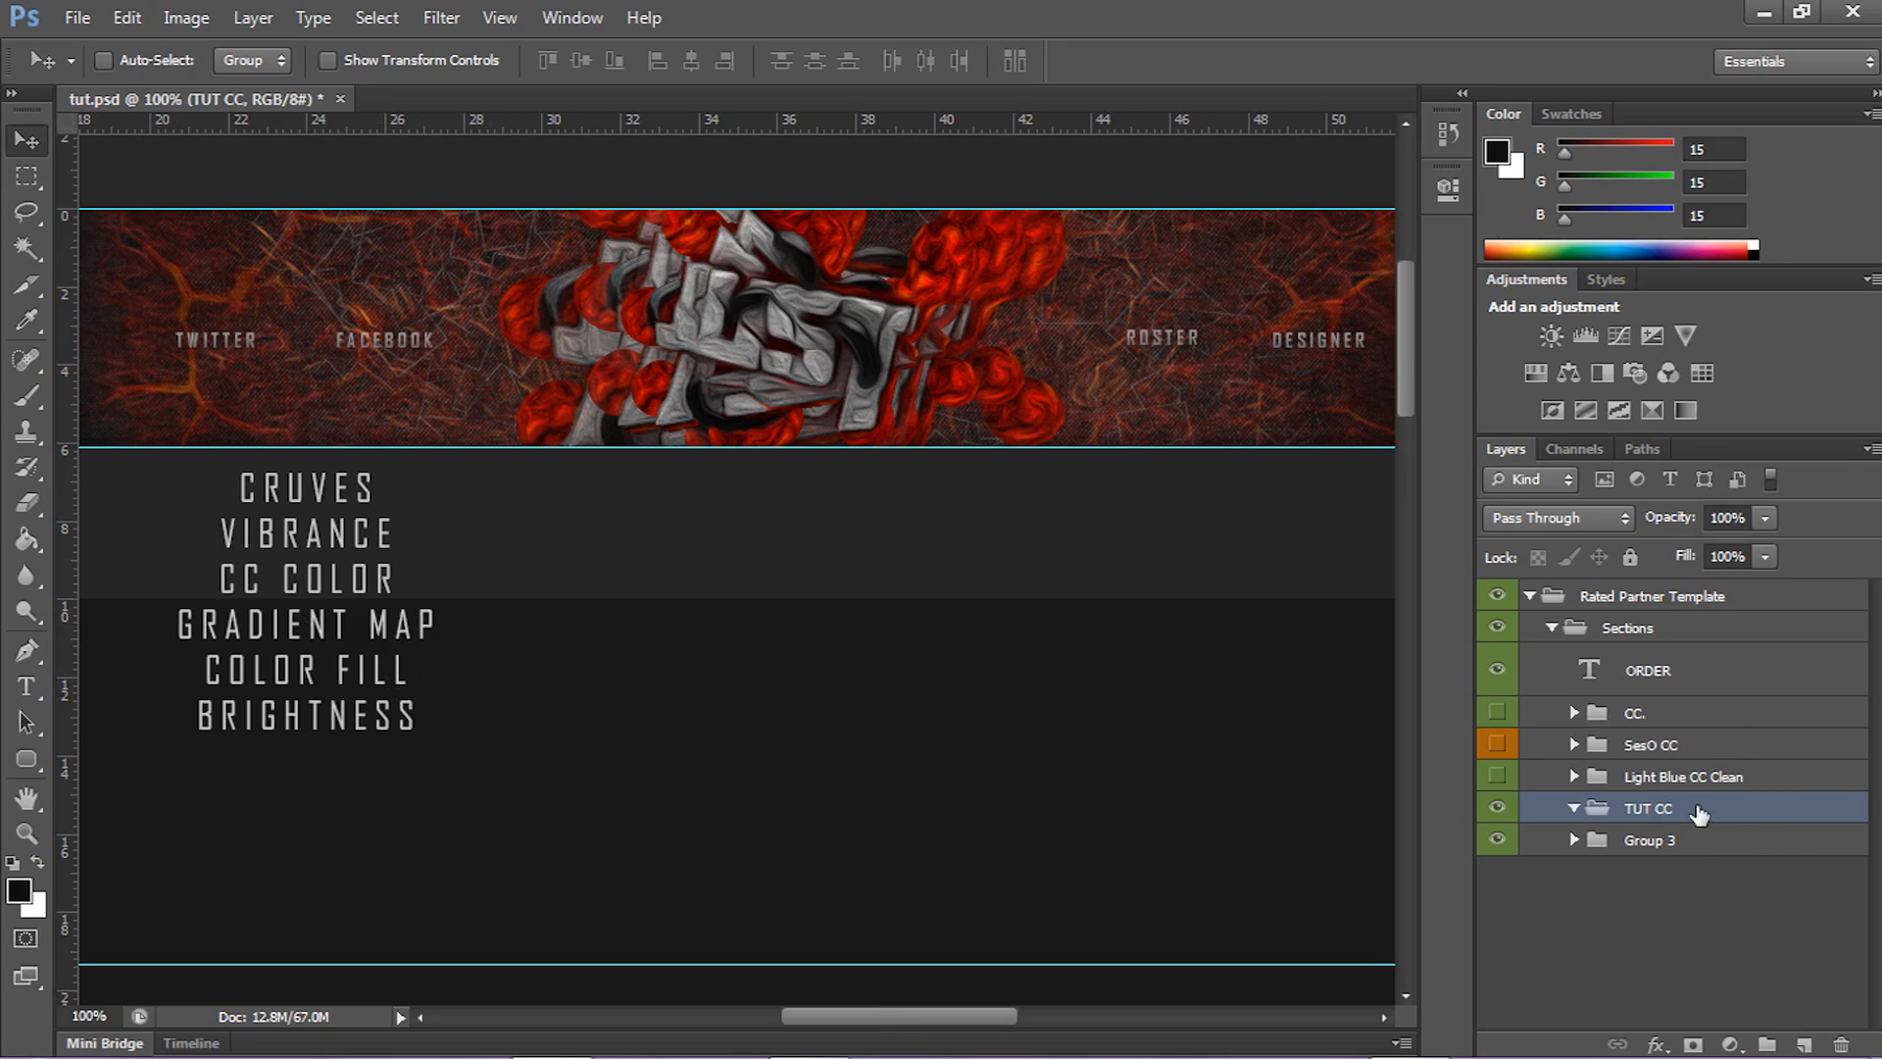
# - Add a Curves adjustment layer in the TUT CC group, shape a gentle S-curve with raised highlights and lowered shadows, and compare before and after
pyautogui.click(1733, 1043)
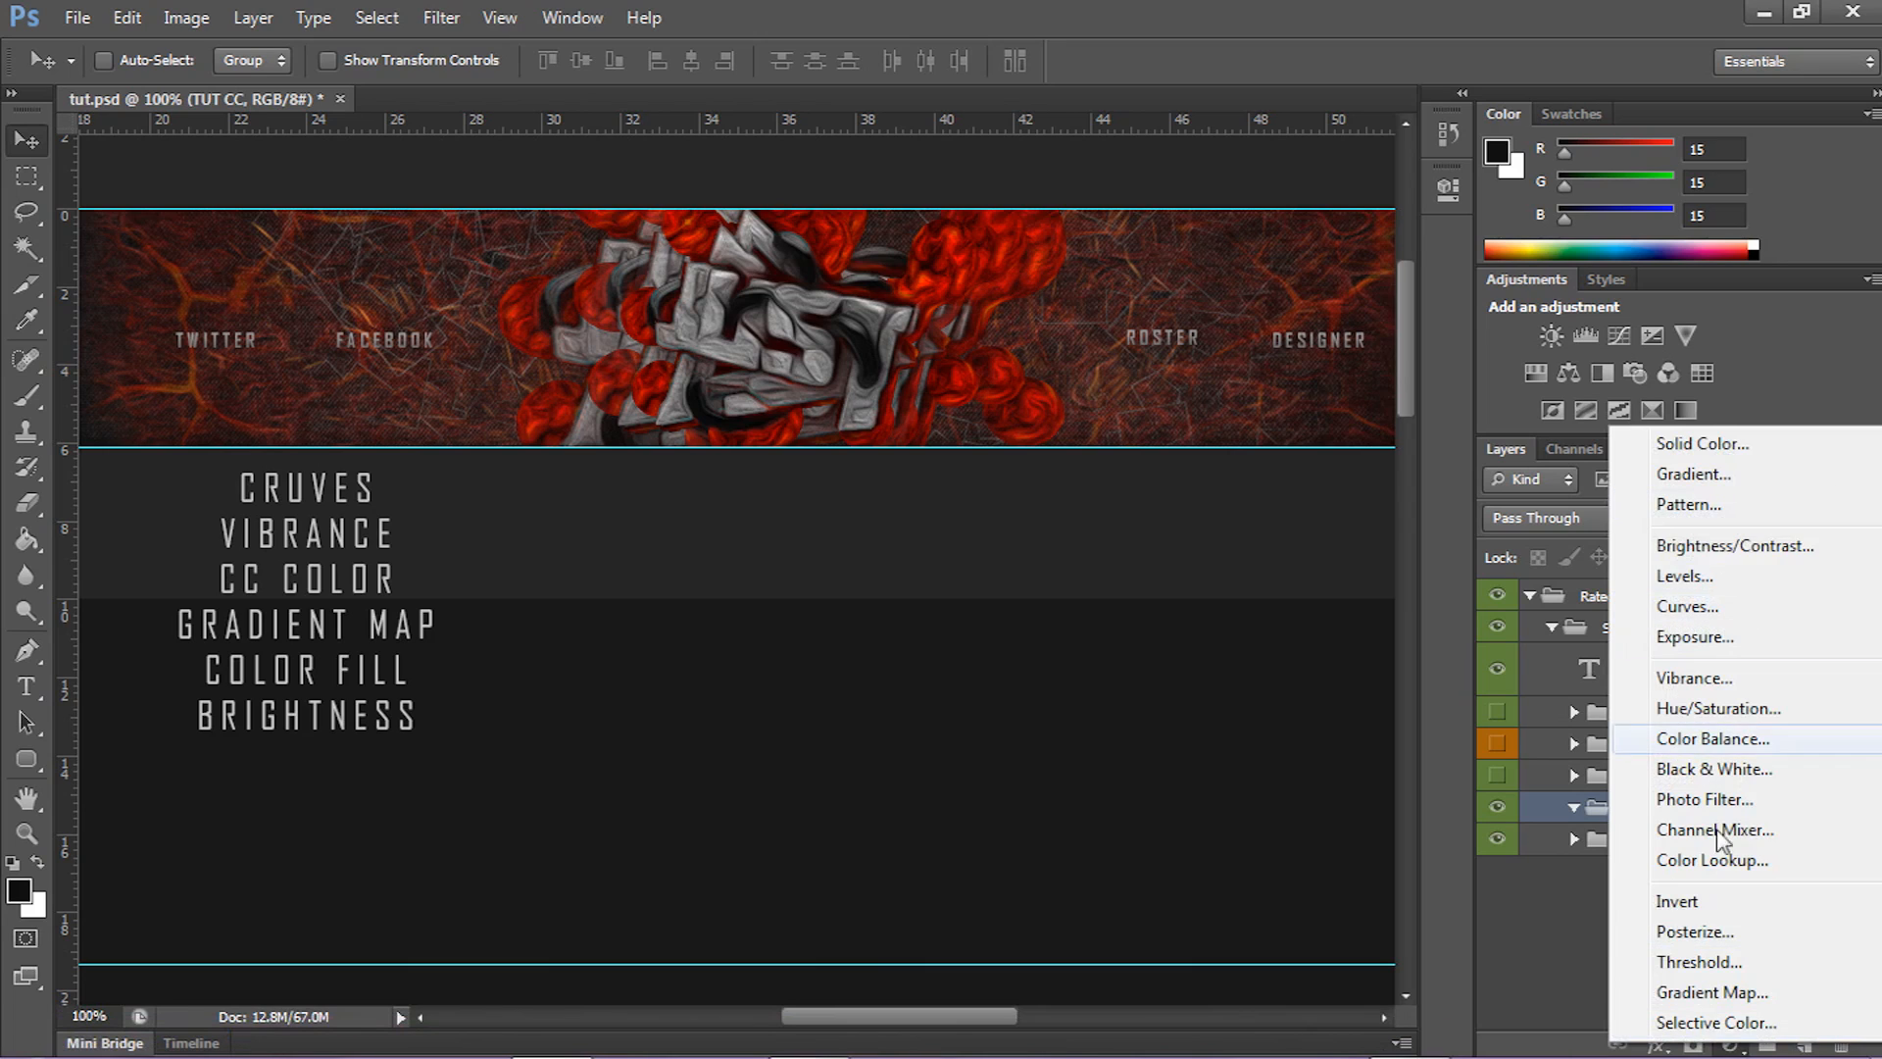
pyautogui.click(1543, 937)
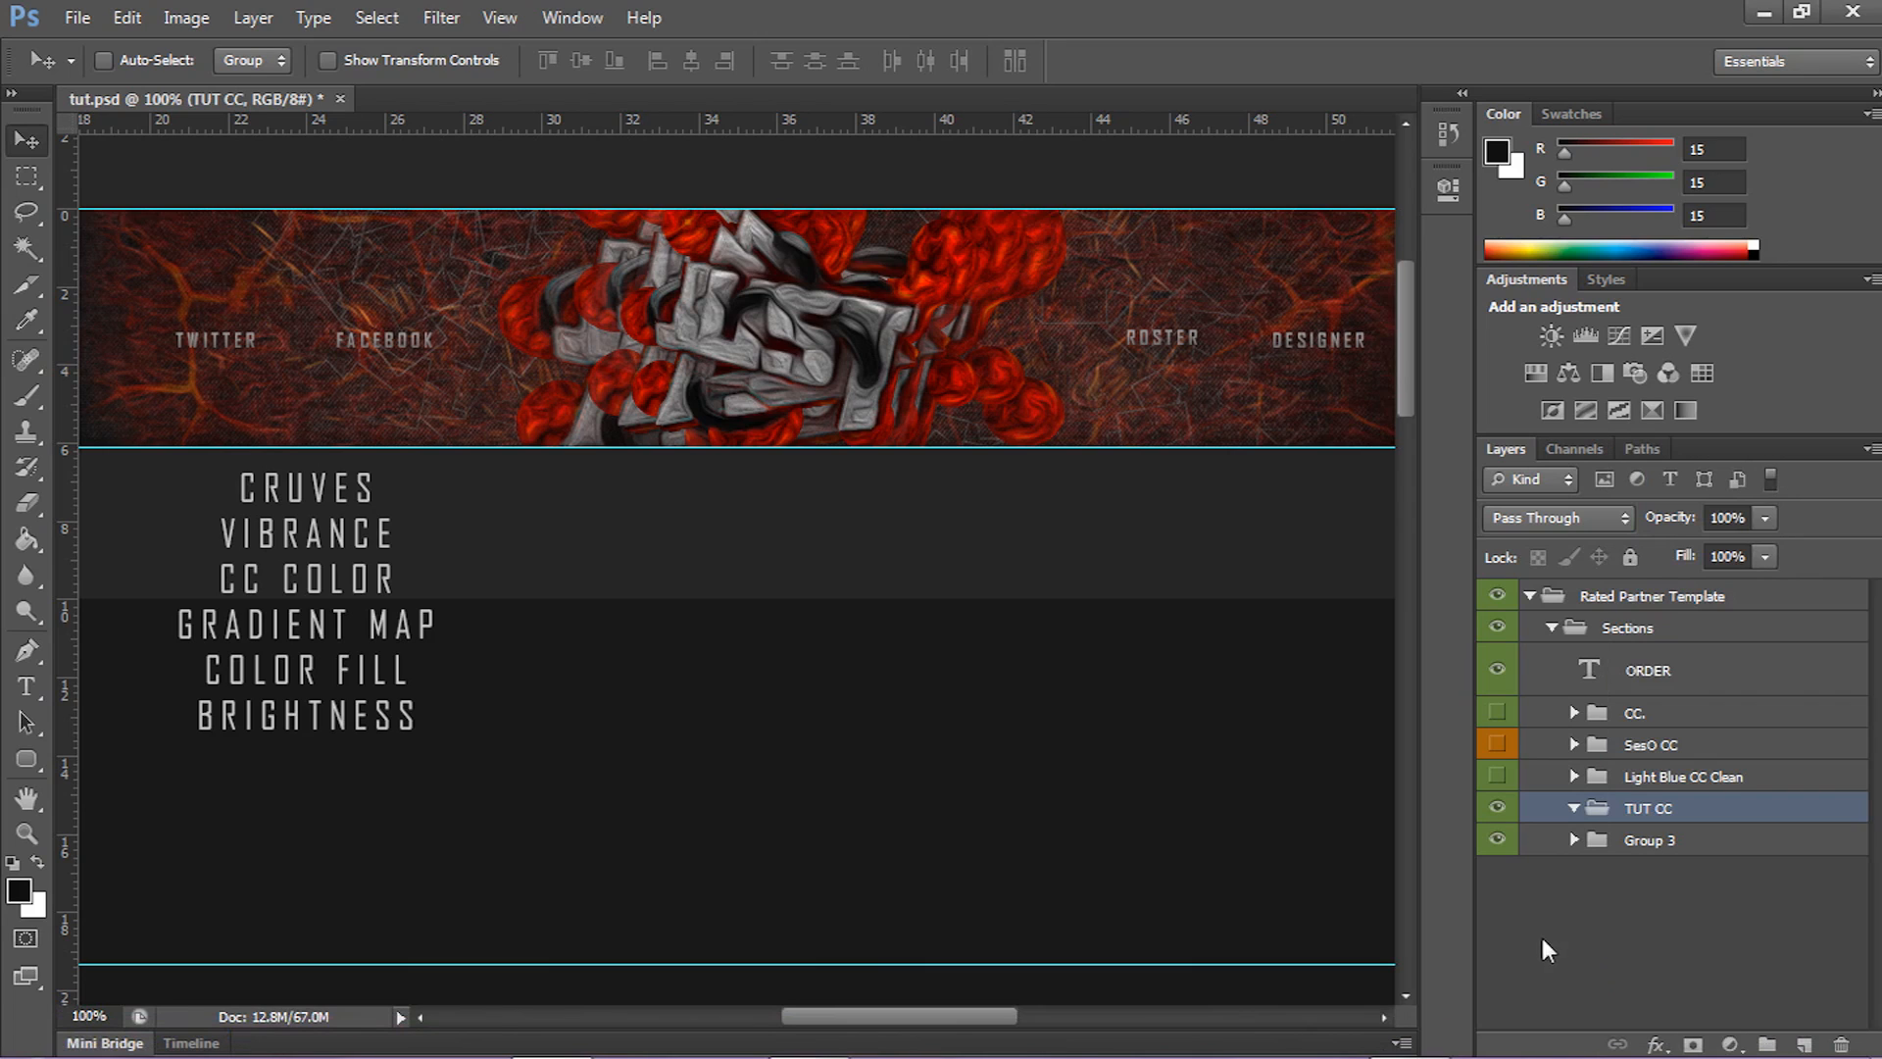
pyautogui.click(1731, 1045)
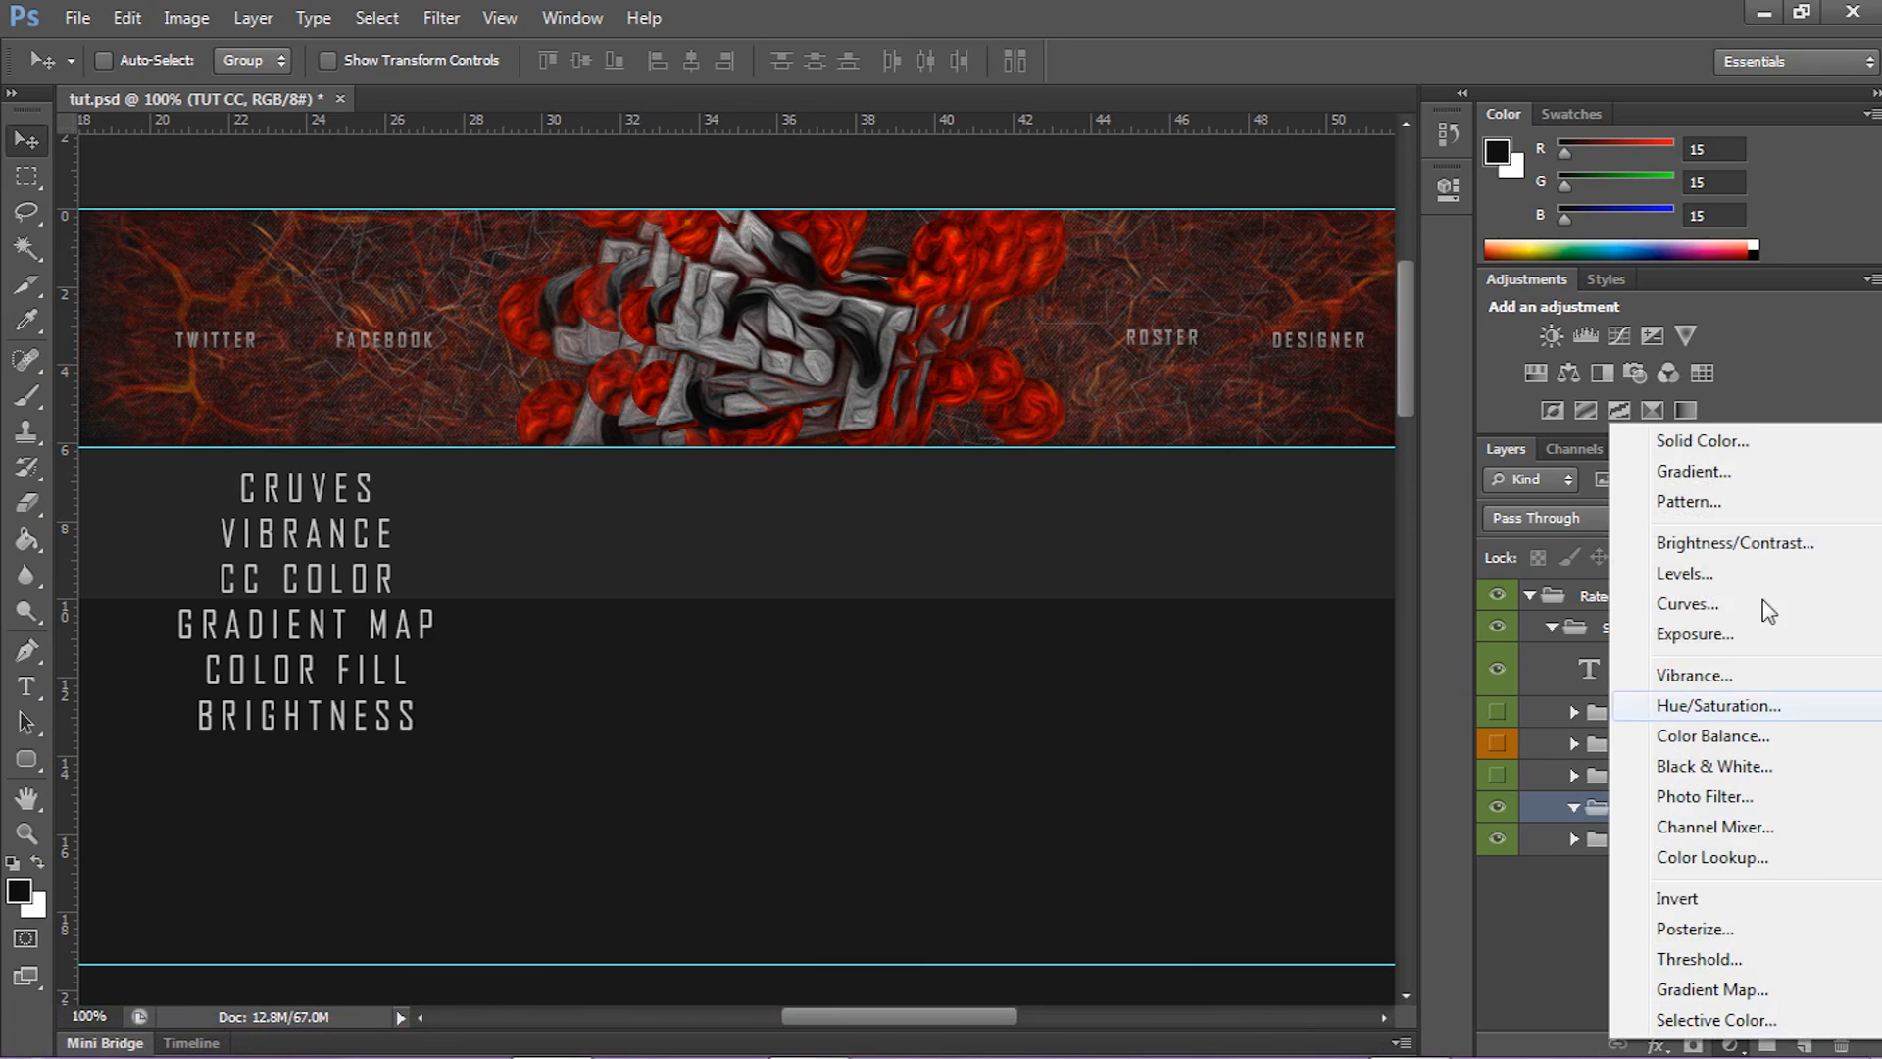
pyautogui.click(1706, 608)
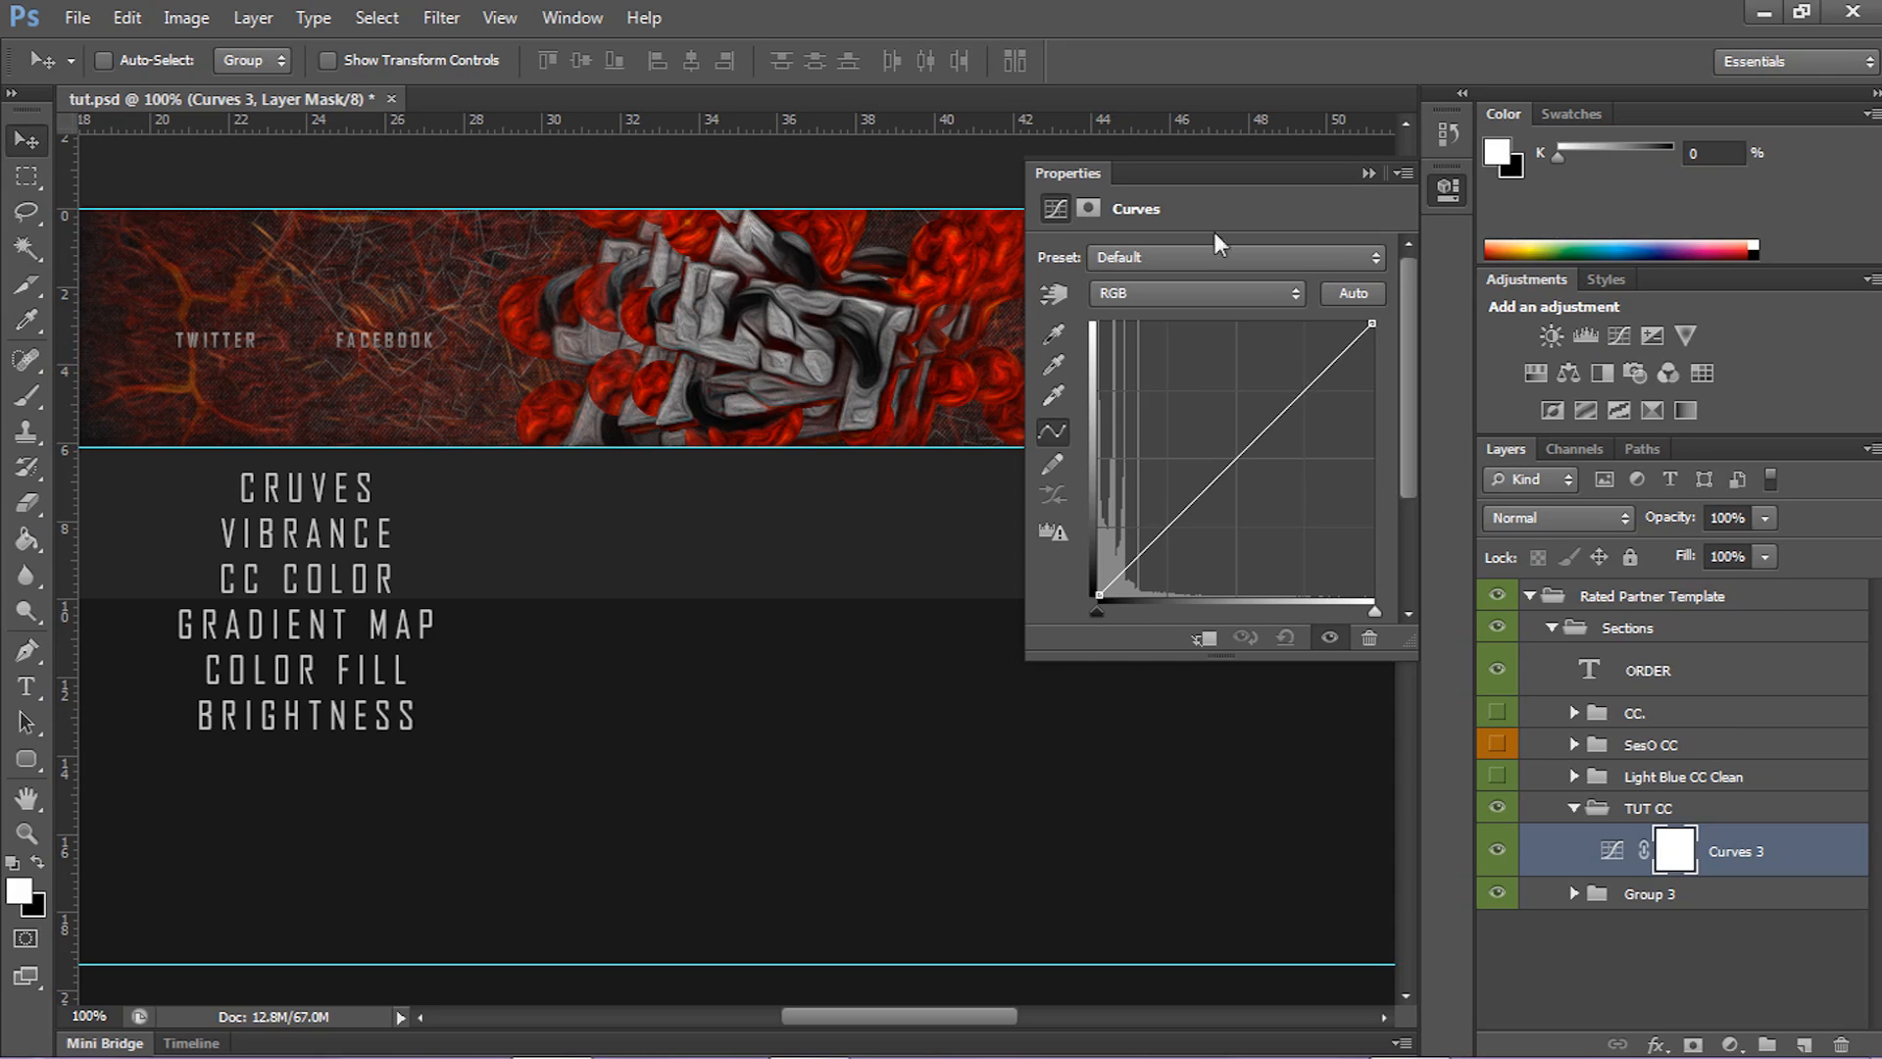
pyautogui.moveTo(1311, 390); pyautogui.dragTo(1295, 383)
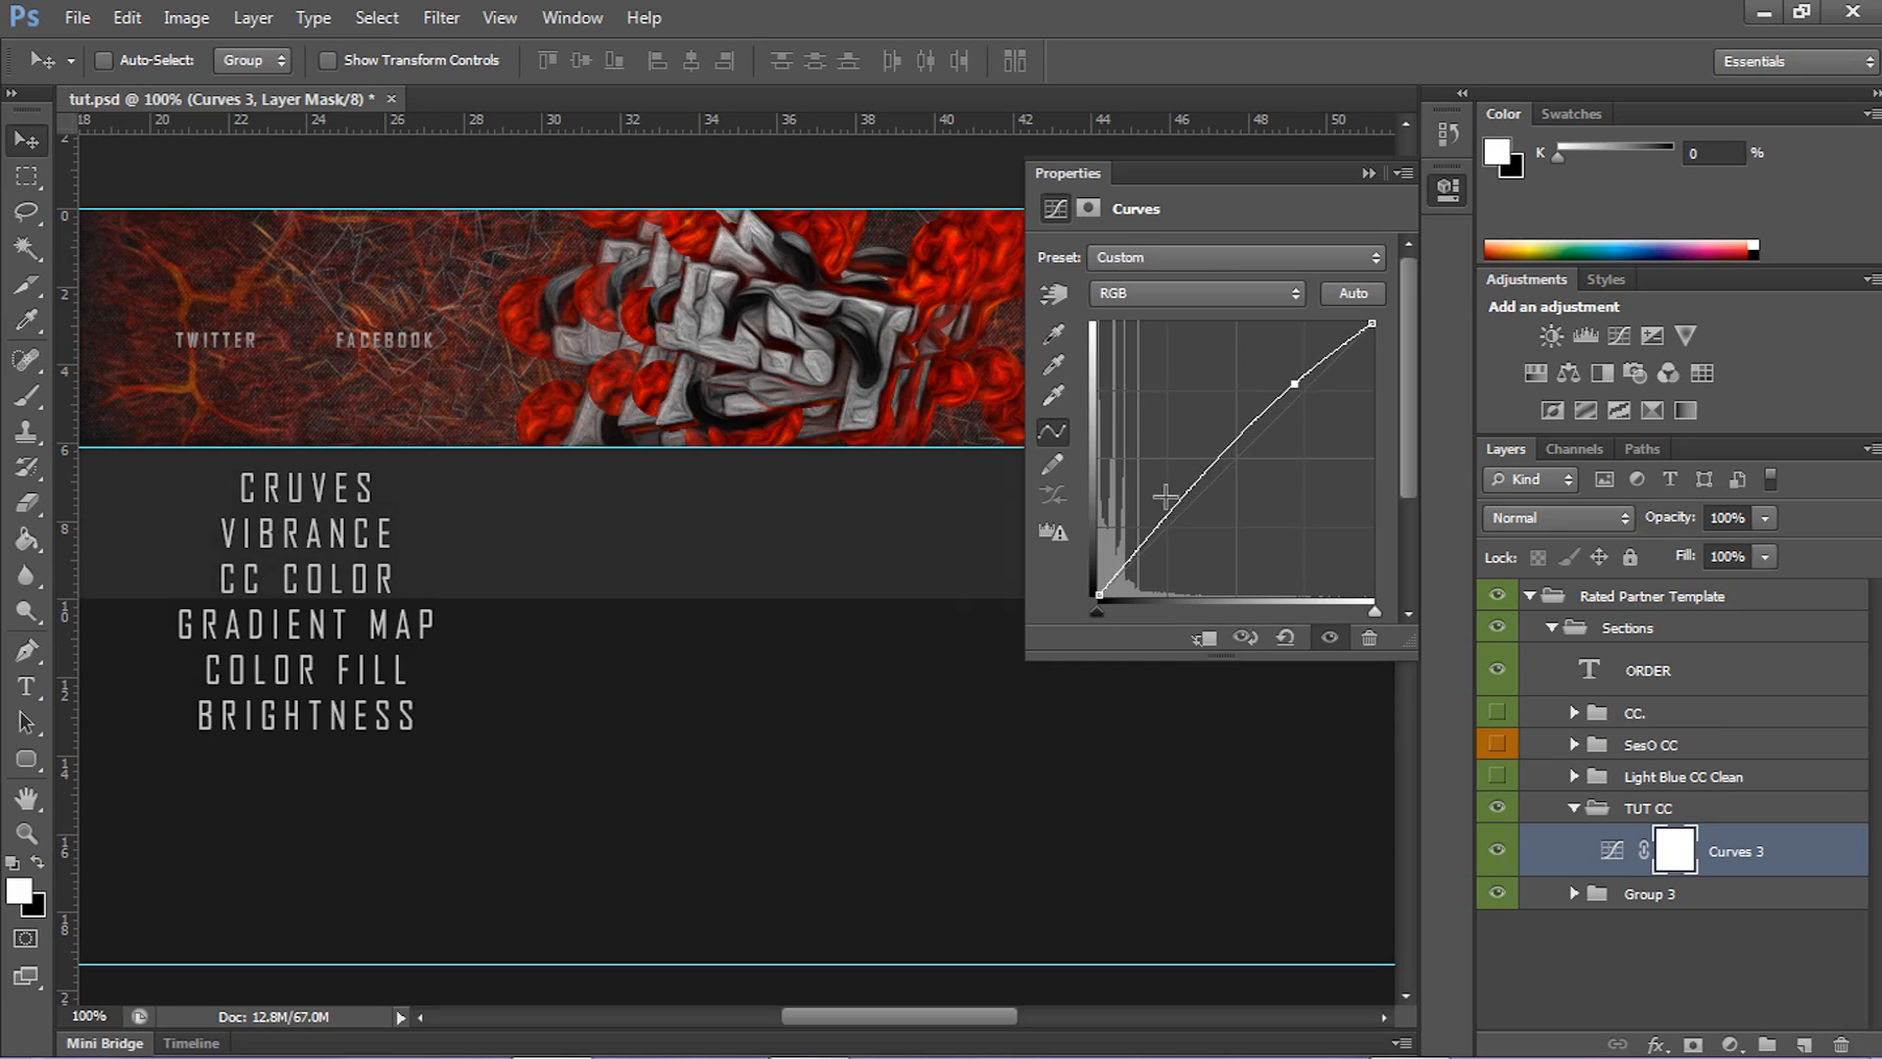
pyautogui.moveTo(1175, 504); pyautogui.dragTo(1190, 524)
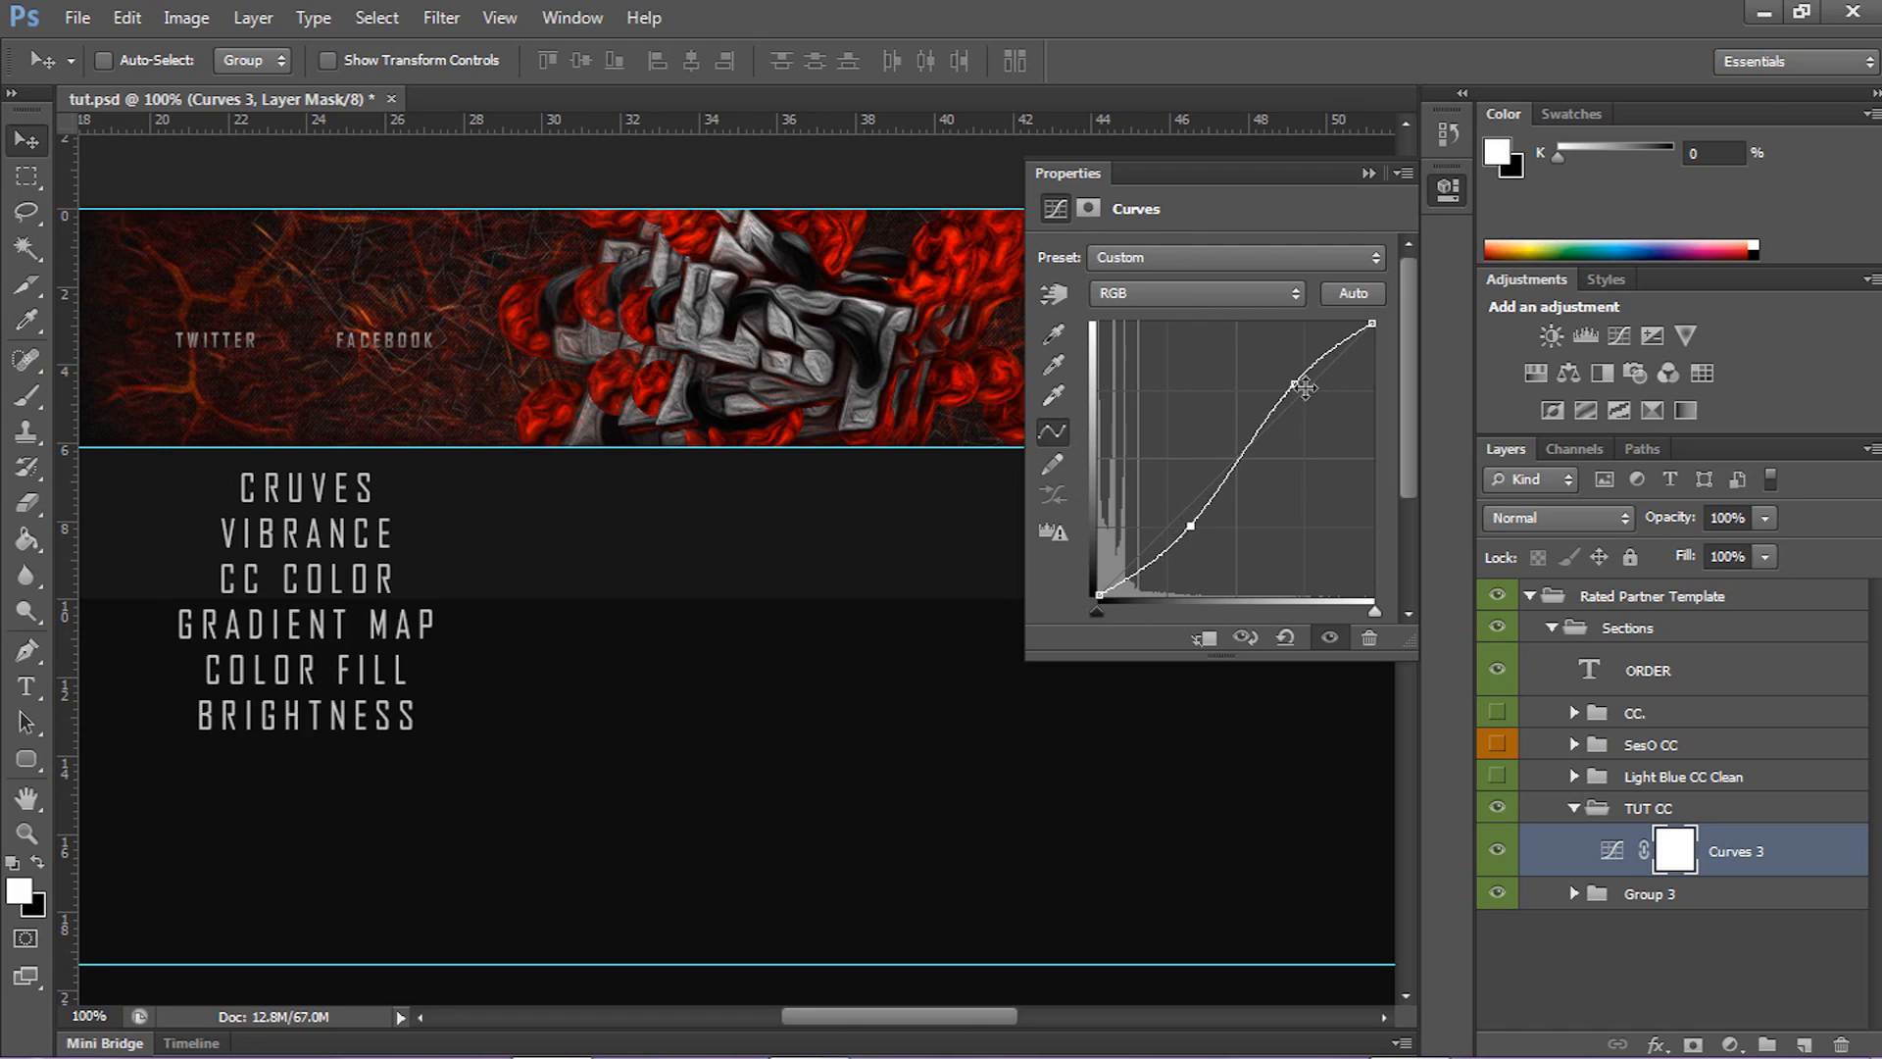
pyautogui.moveTo(1294, 385)
pyautogui.mouseDown()
pyautogui.moveTo(1215, 388)
pyautogui.moveTo(1248, 377)
pyautogui.moveTo(1299, 530)
pyautogui.moveTo(1299, 383)
pyautogui.mouseUp()
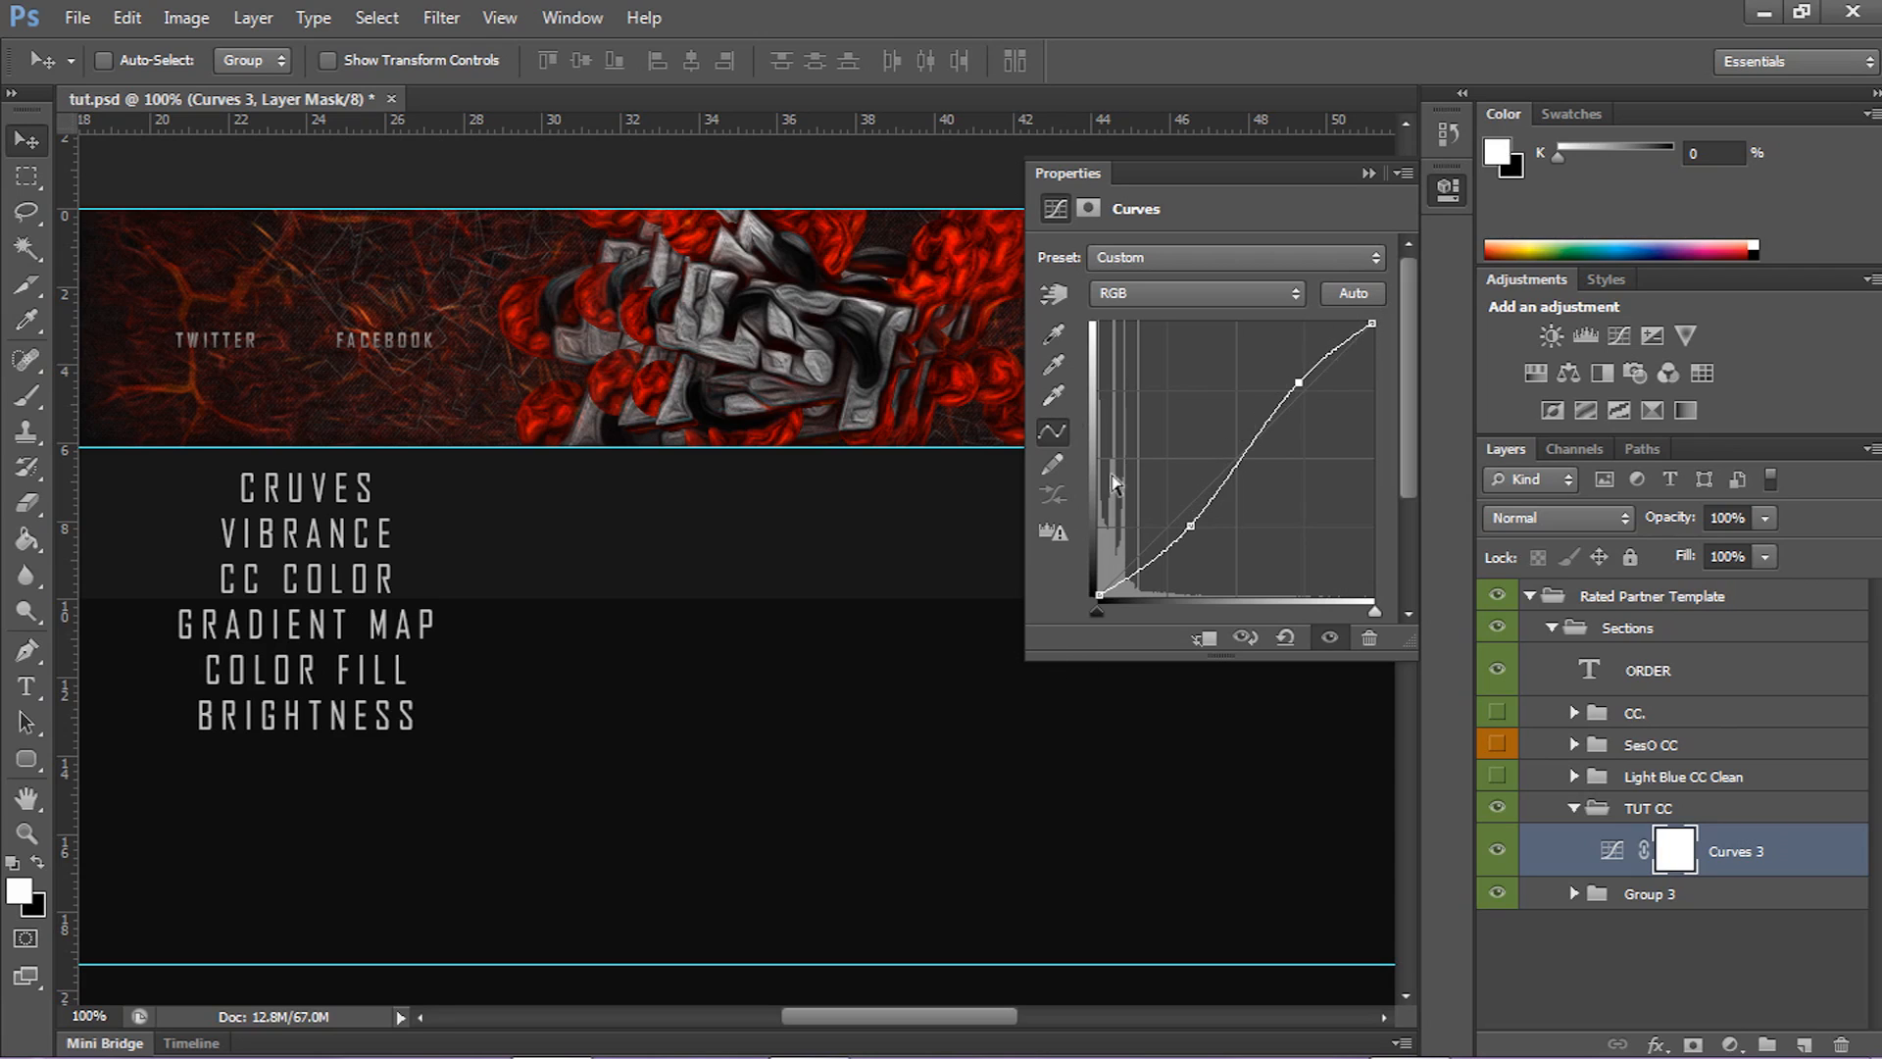
pyautogui.click(1367, 174)
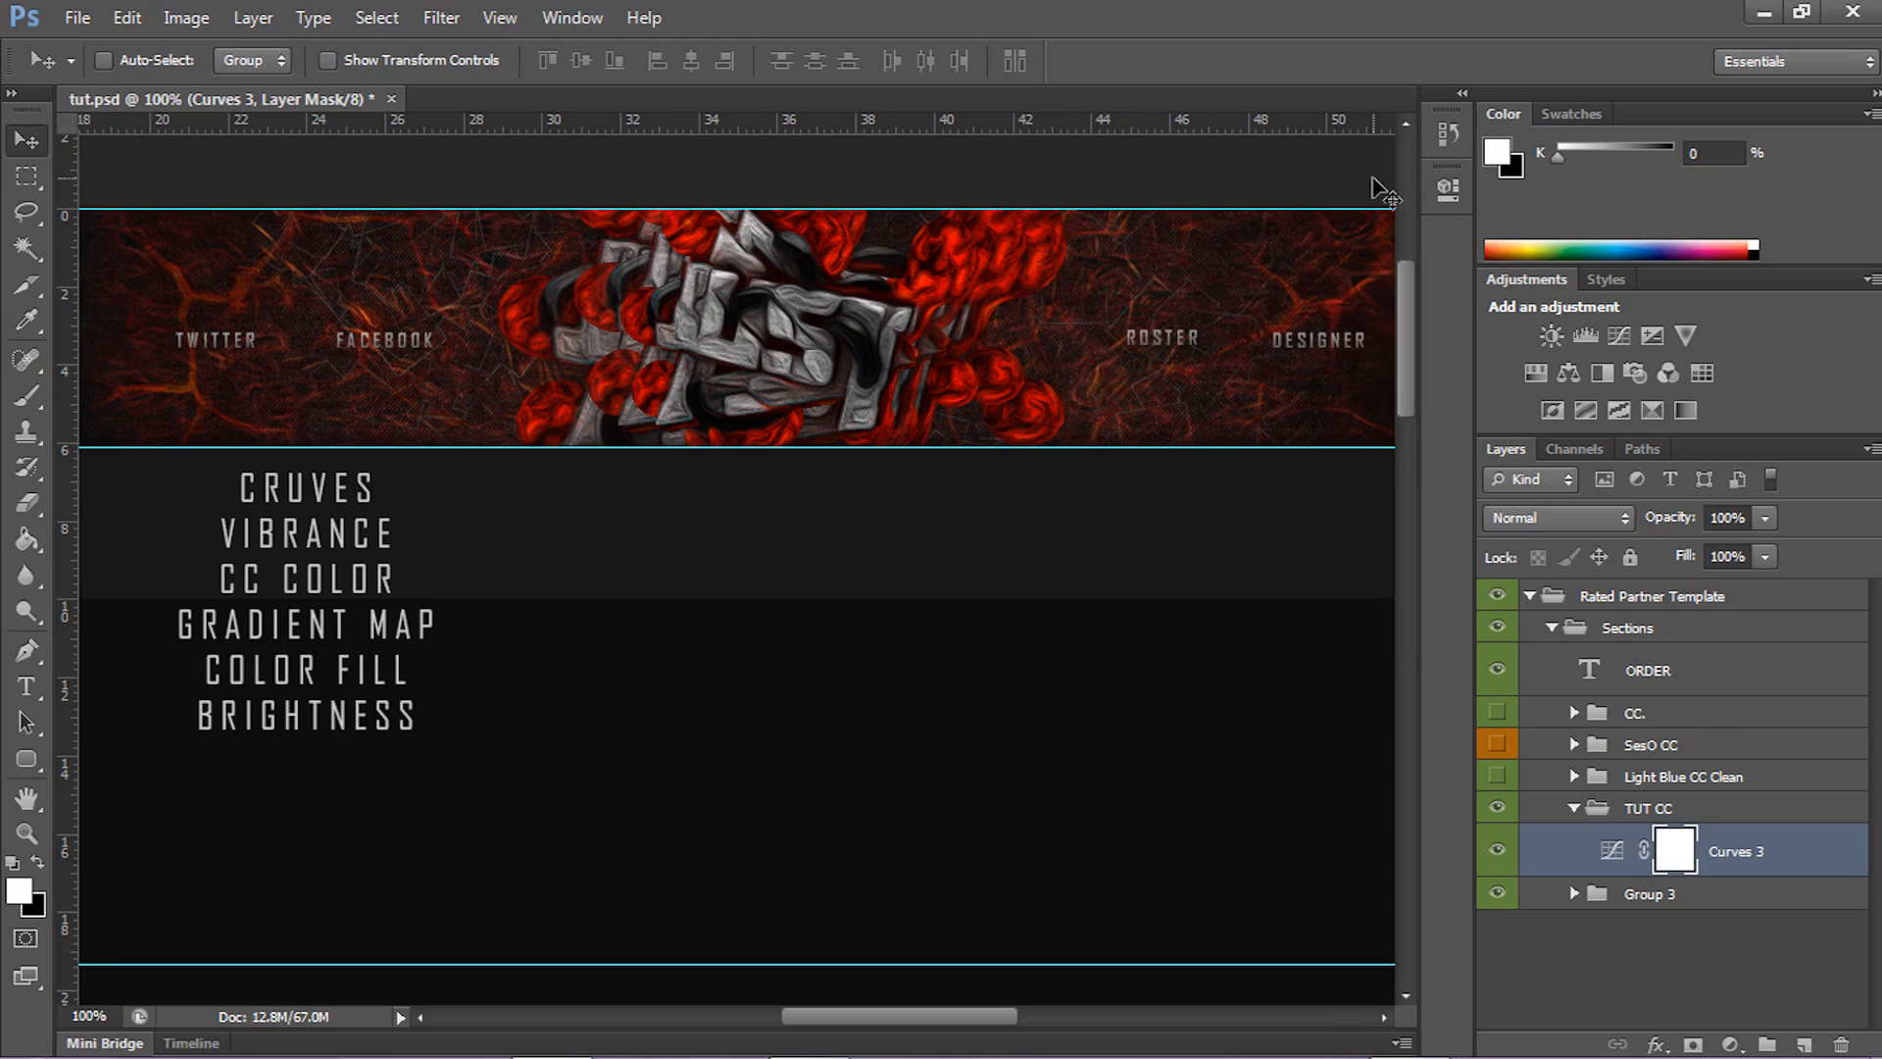
pyautogui.click(1492, 856)
pyautogui.click(1491, 855)
# - Add a Vibrance adjustment layer above the Curves layer with Vibrance at -35 and Saturation at +15
pyautogui.click(1726, 1045)
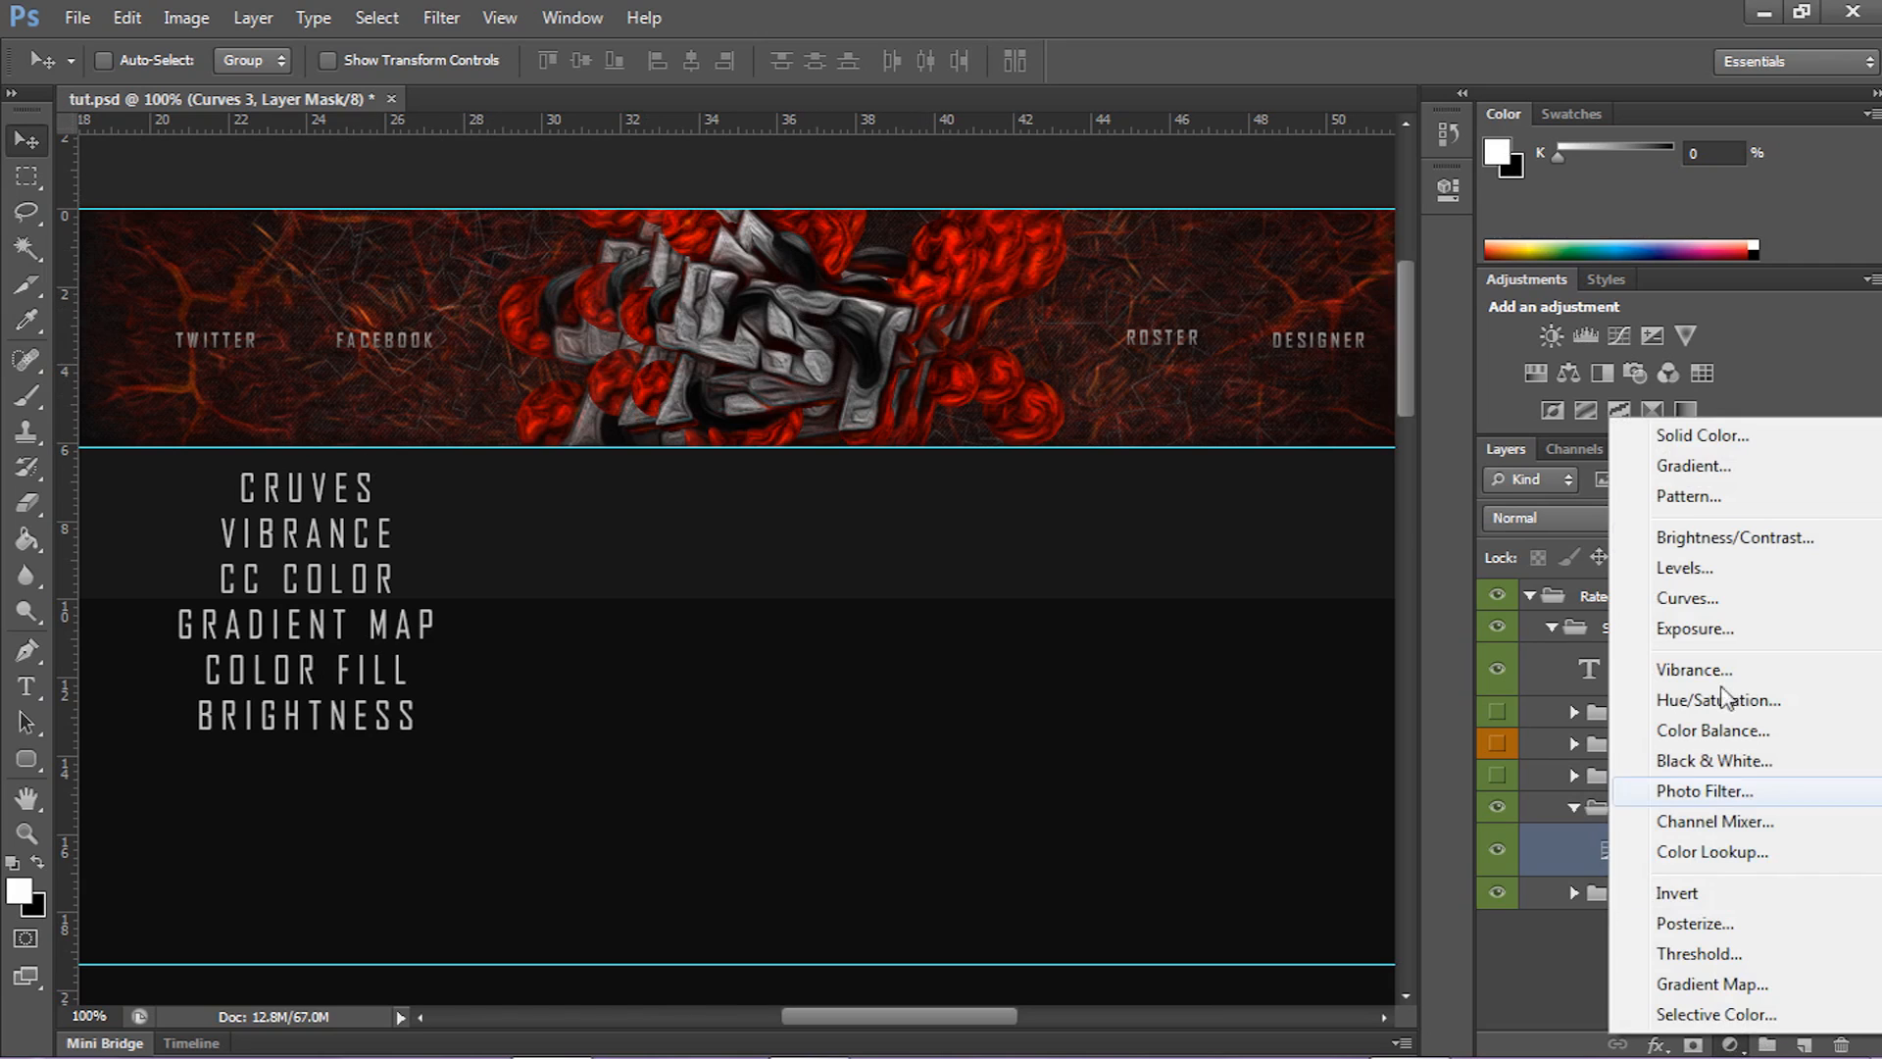
pyautogui.click(1720, 672)
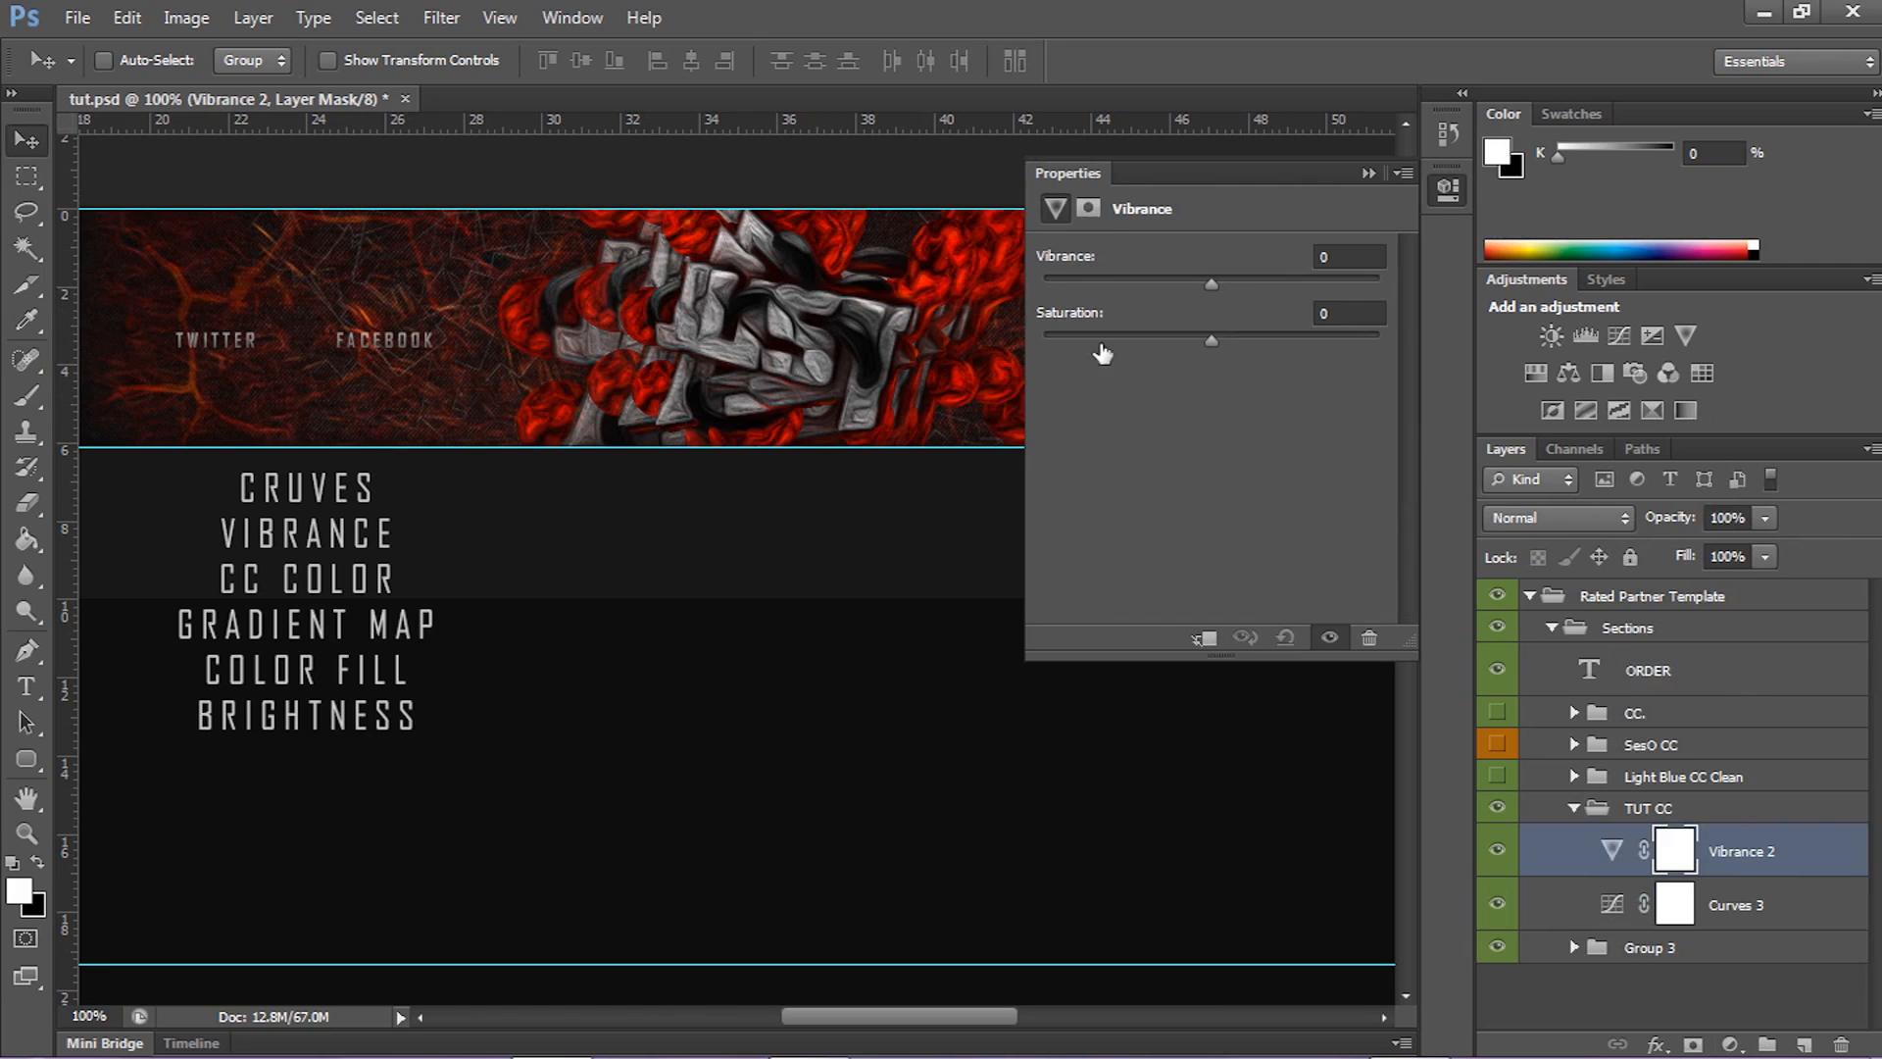
pyautogui.moveTo(1212, 283)
pyautogui.mouseDown()
pyautogui.moveTo(1078, 289)
pyautogui.moveTo(1212, 283)
pyautogui.mouseUp()
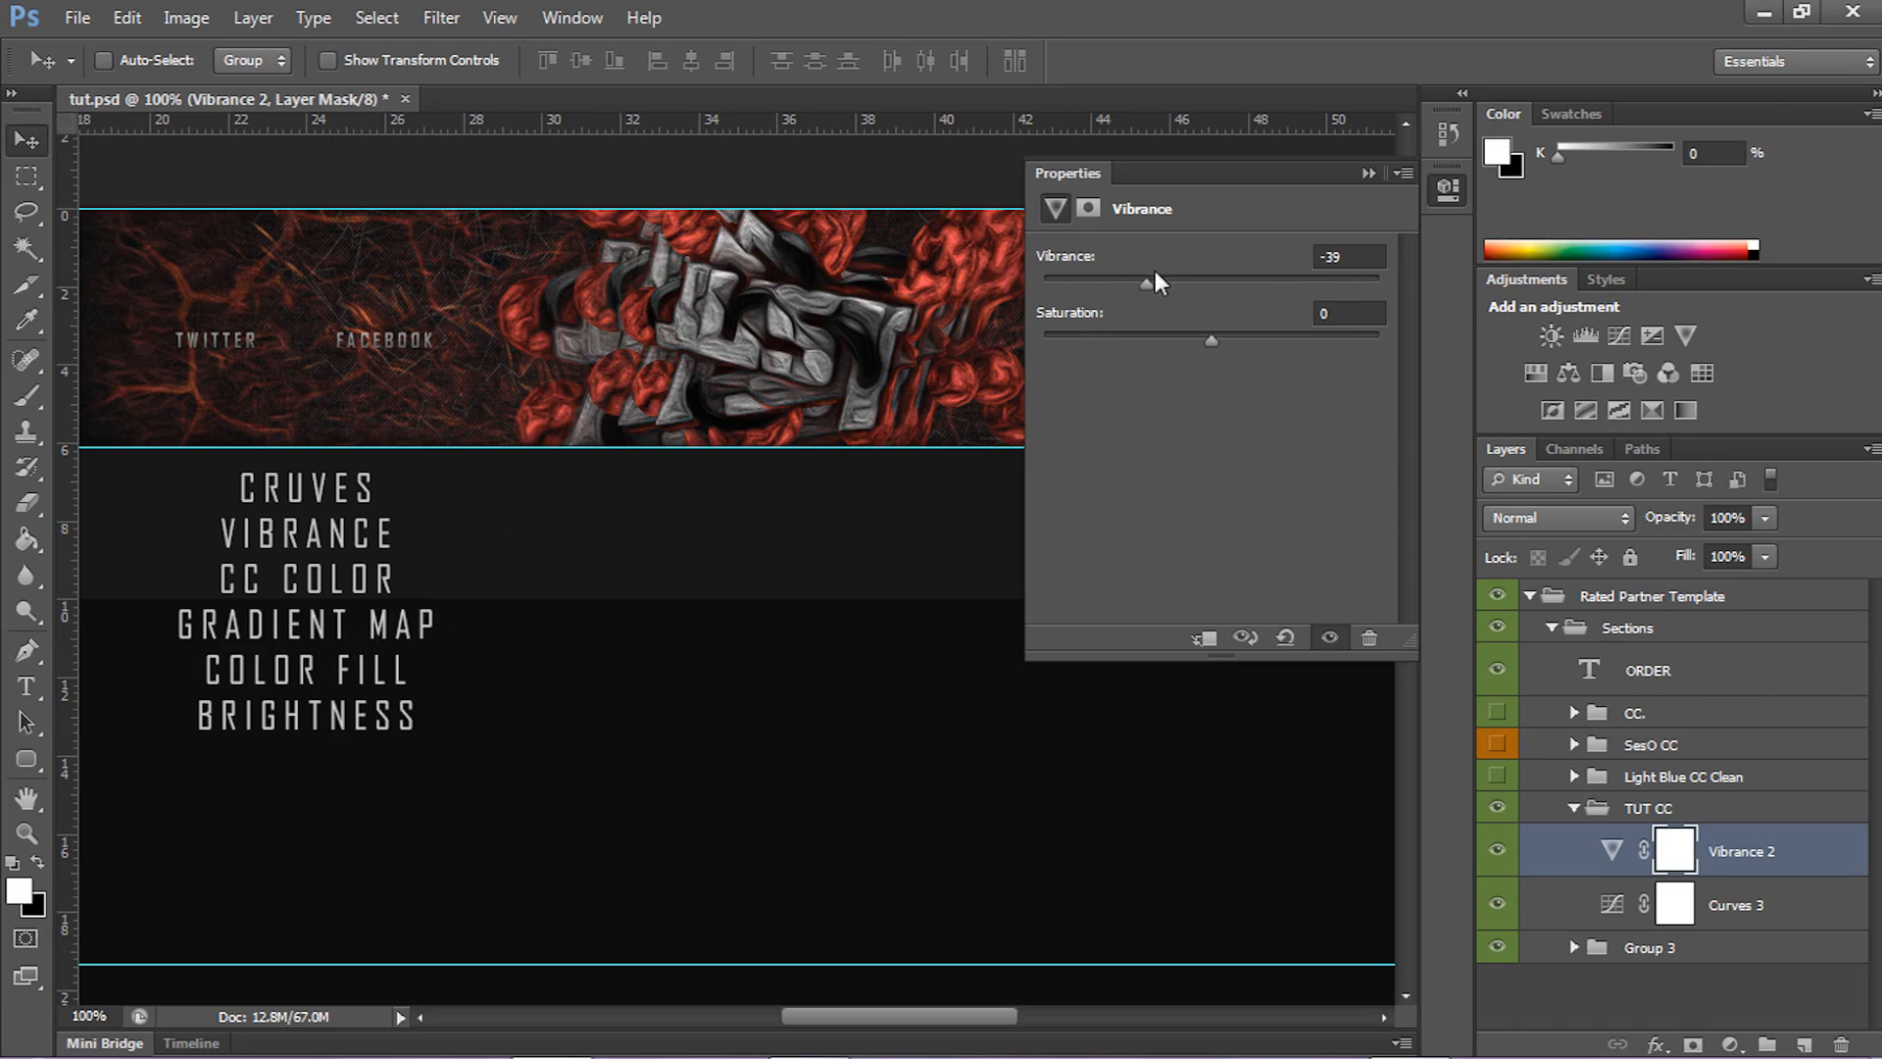
pyautogui.moveTo(1145, 285); pyautogui.dragTo(1101, 288)
pyautogui.moveTo(1127, 288); pyautogui.dragTo(1235, 333)
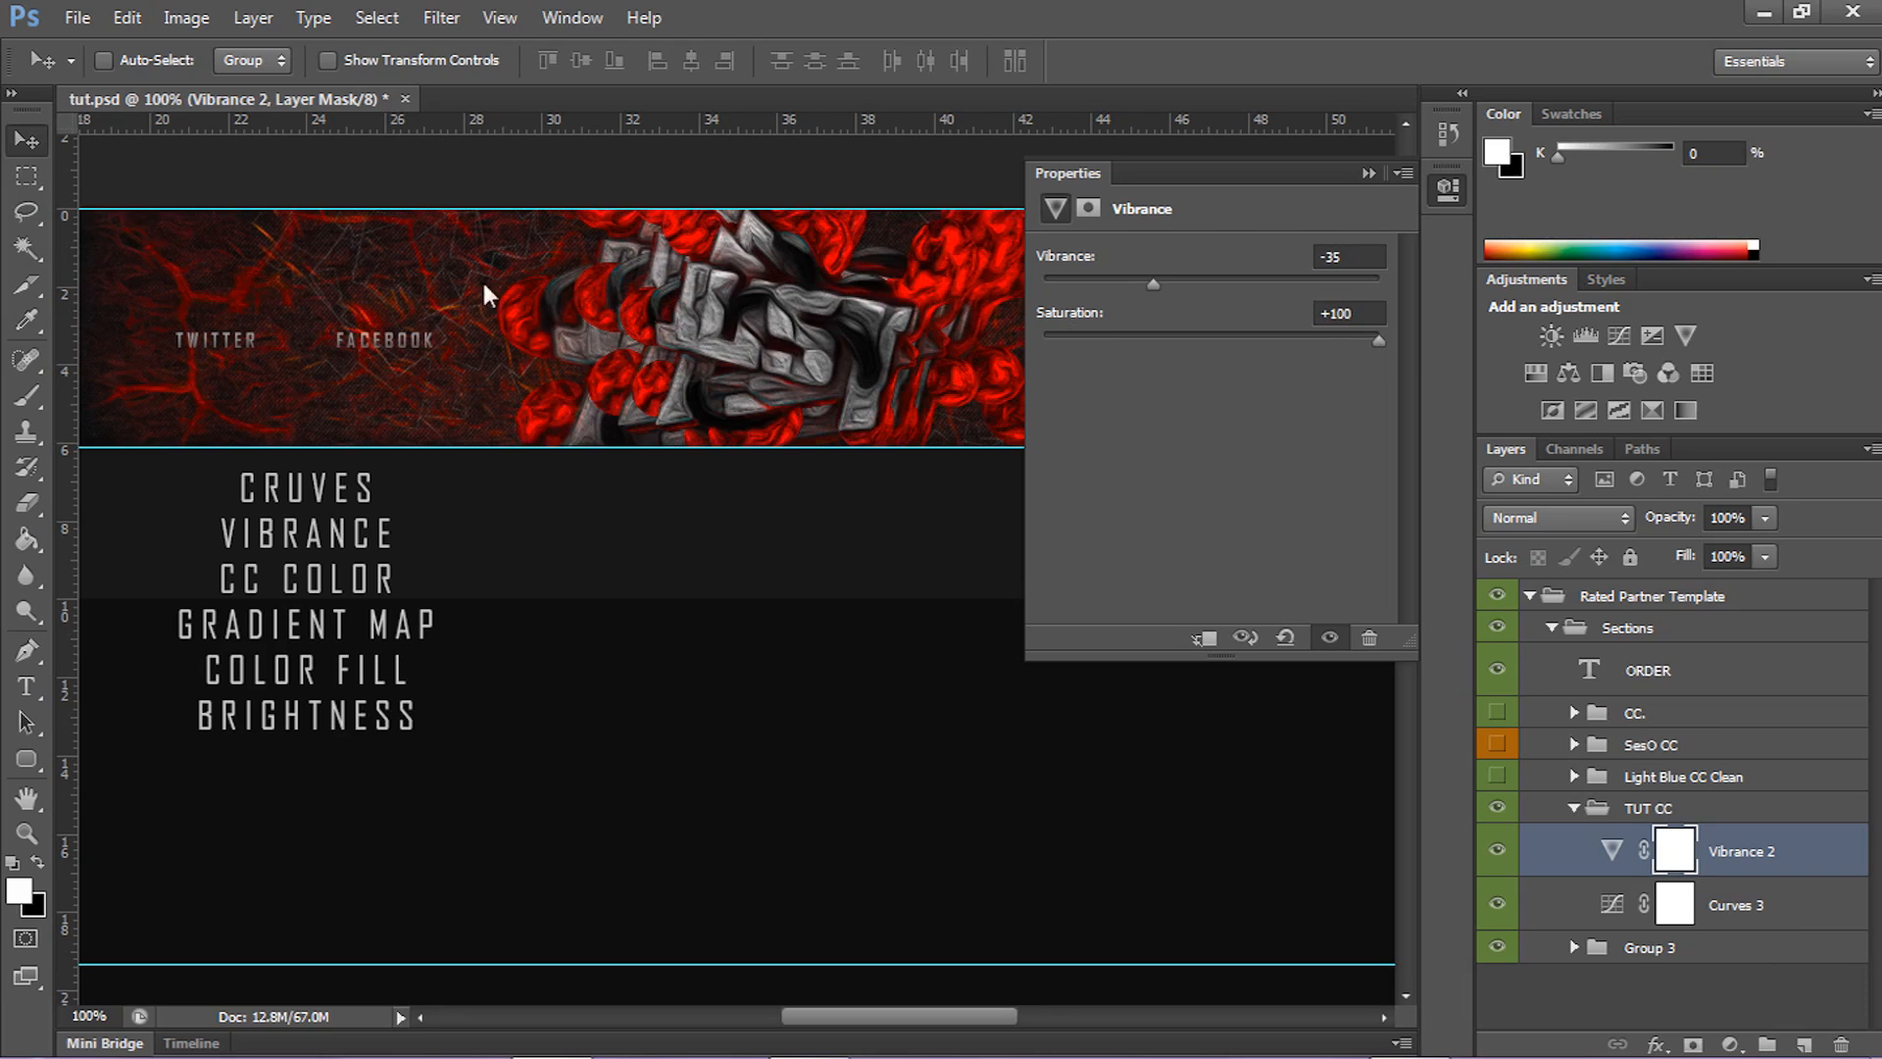
pyautogui.moveTo(1255, 345); pyautogui.dragTo(1237, 349)
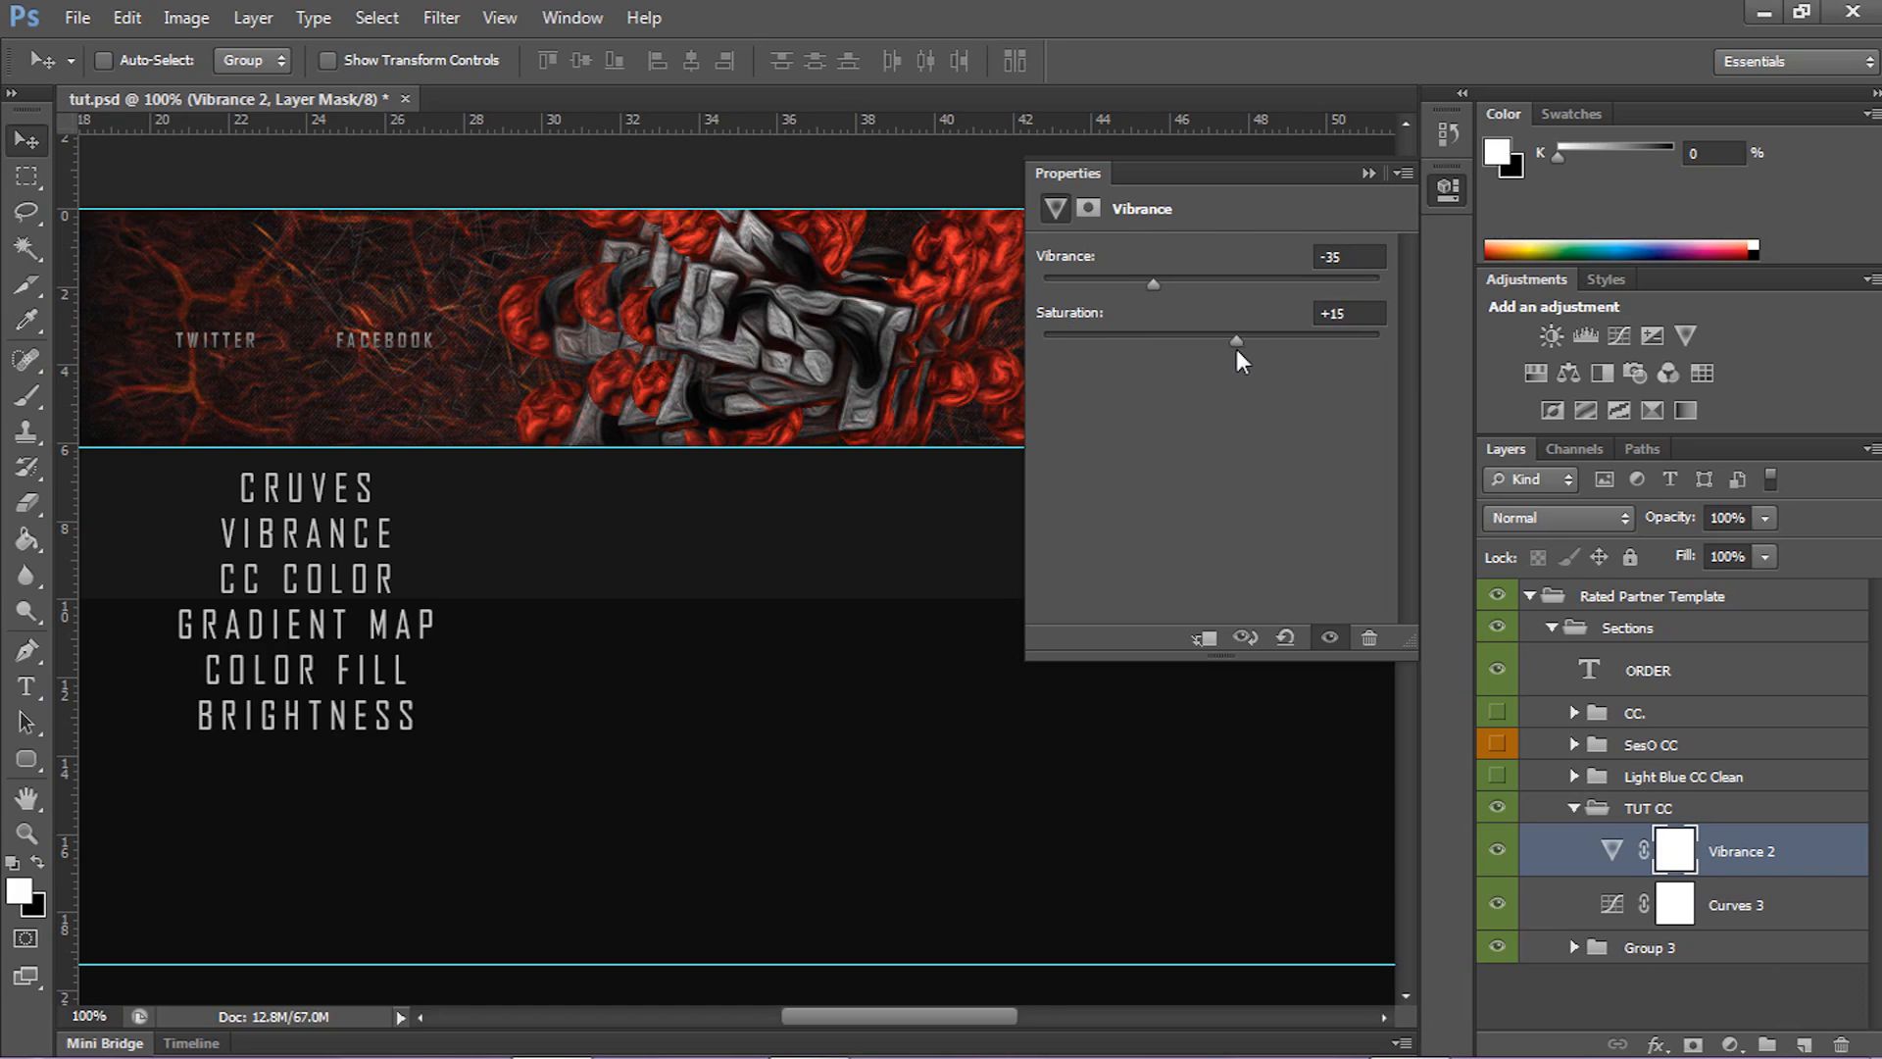
pyautogui.click(1369, 173)
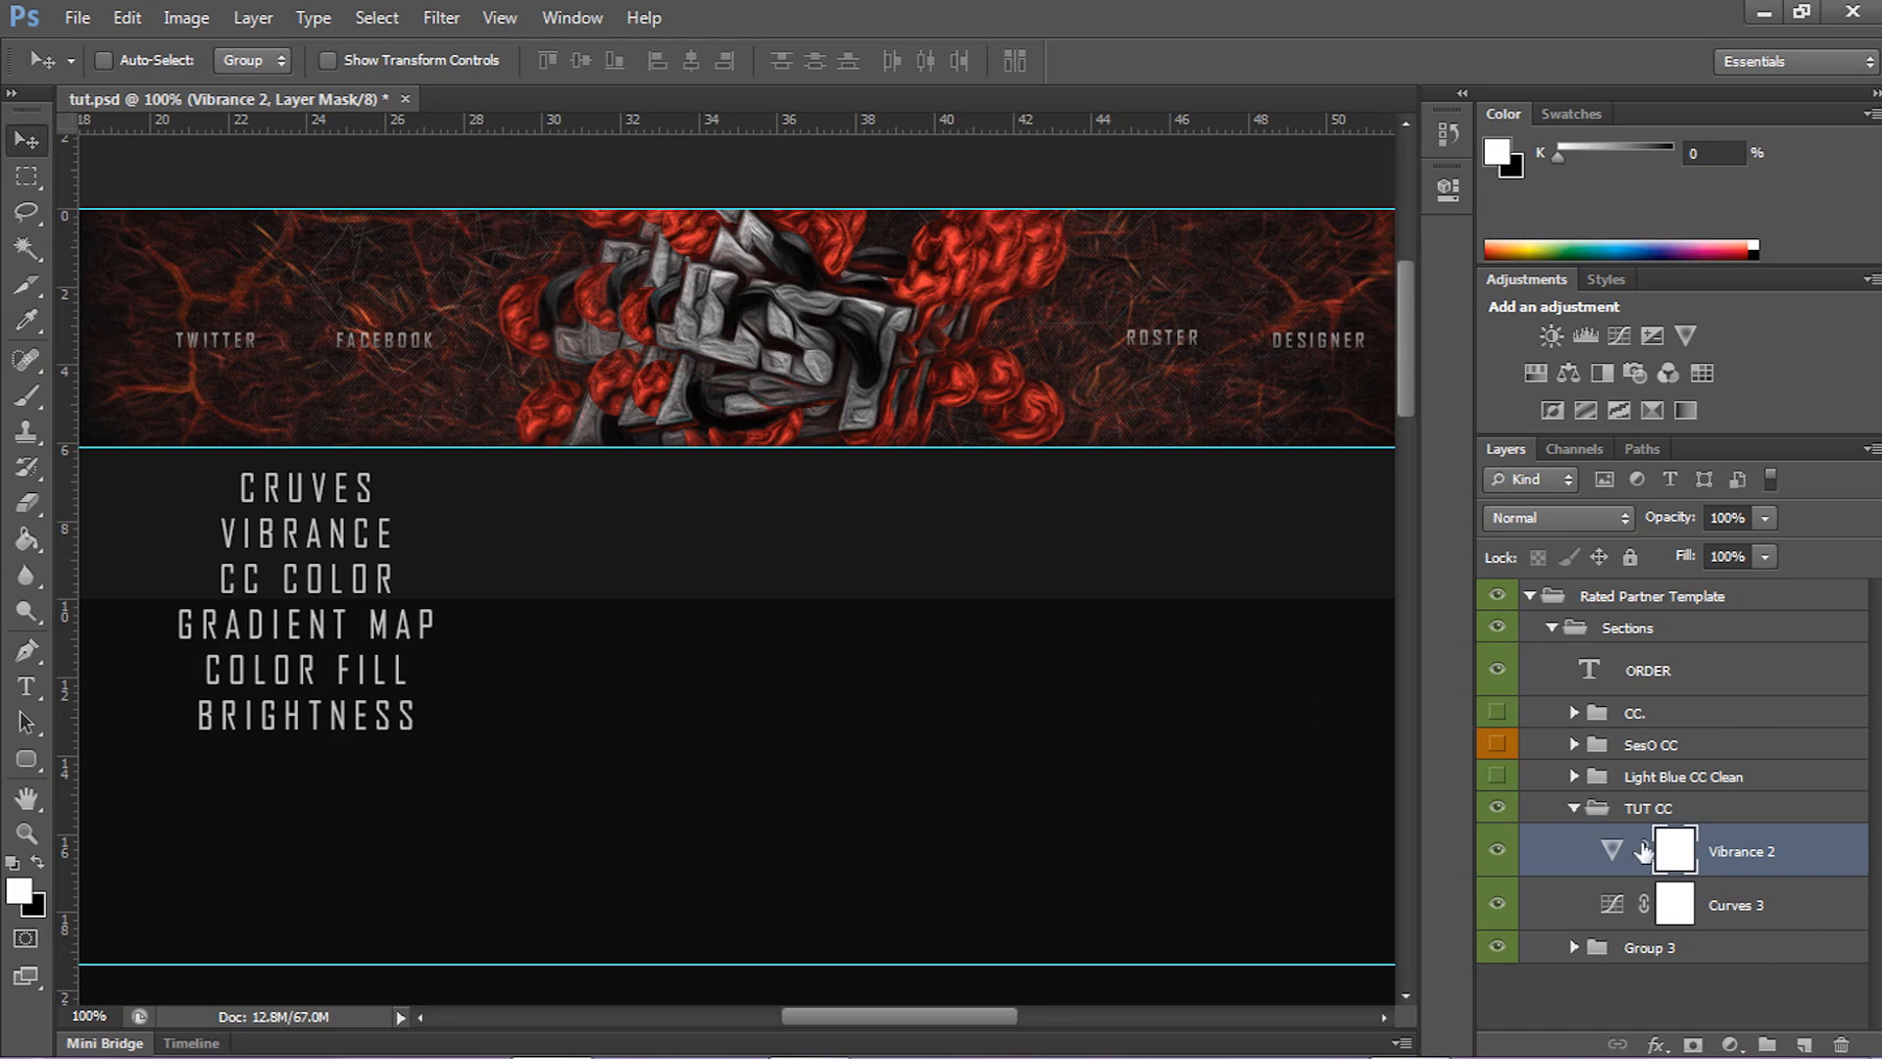
# - Add a Gradient Map adjustment layer above the Vibrance layer and set its dark stop to blue 06769b
pyautogui.click(1730, 1044)
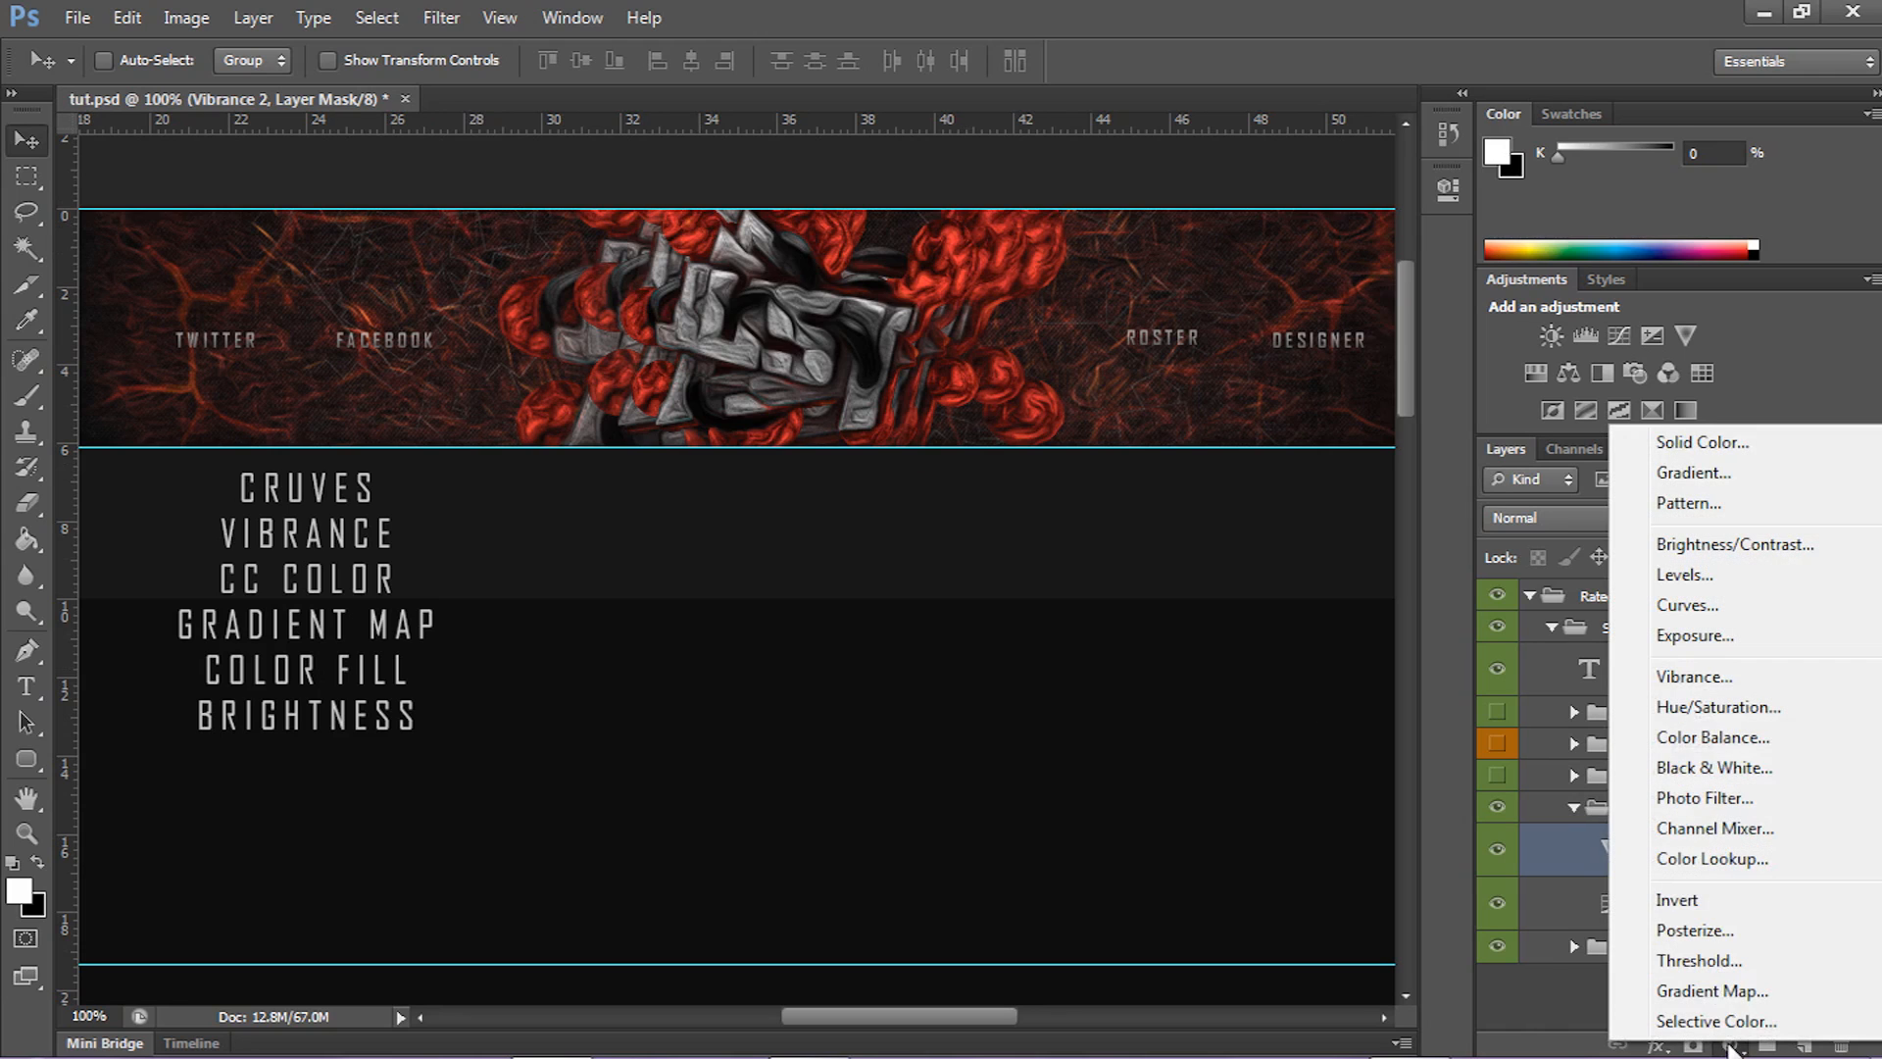
pyautogui.click(1735, 992)
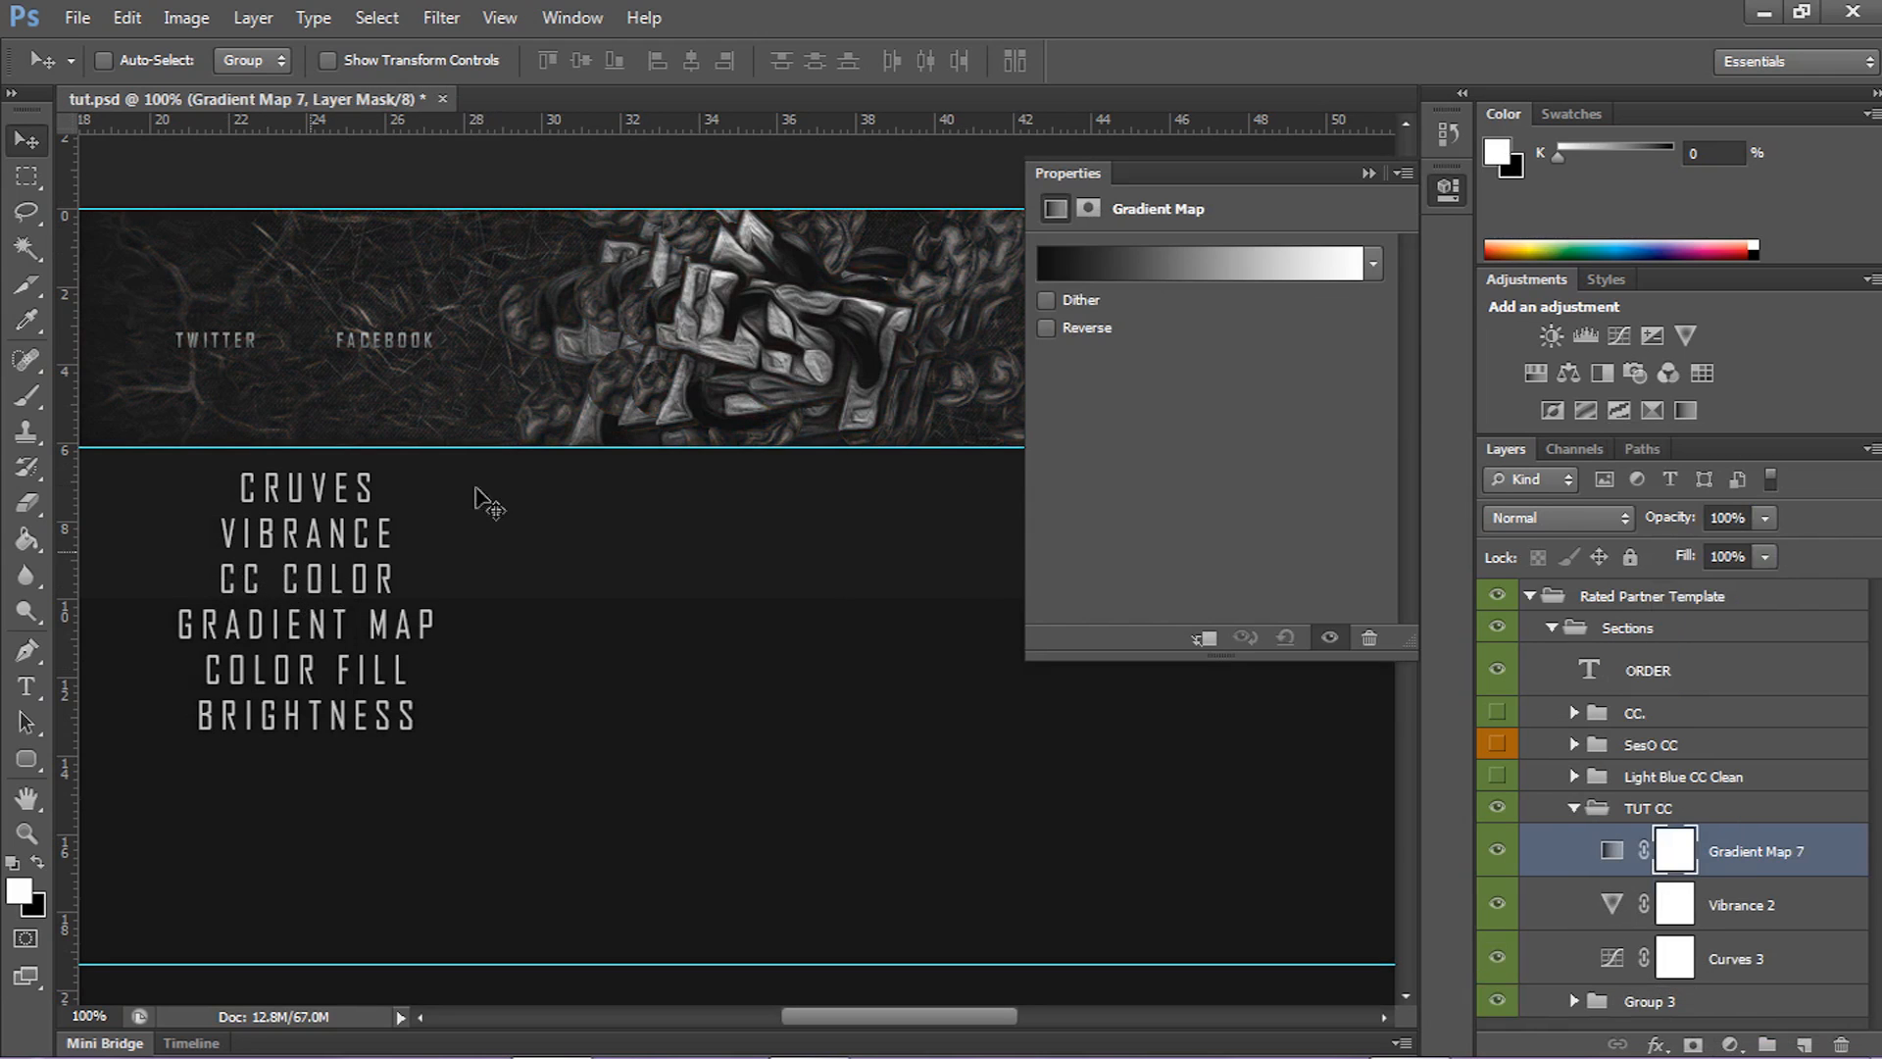
pyautogui.click(1122, 265)
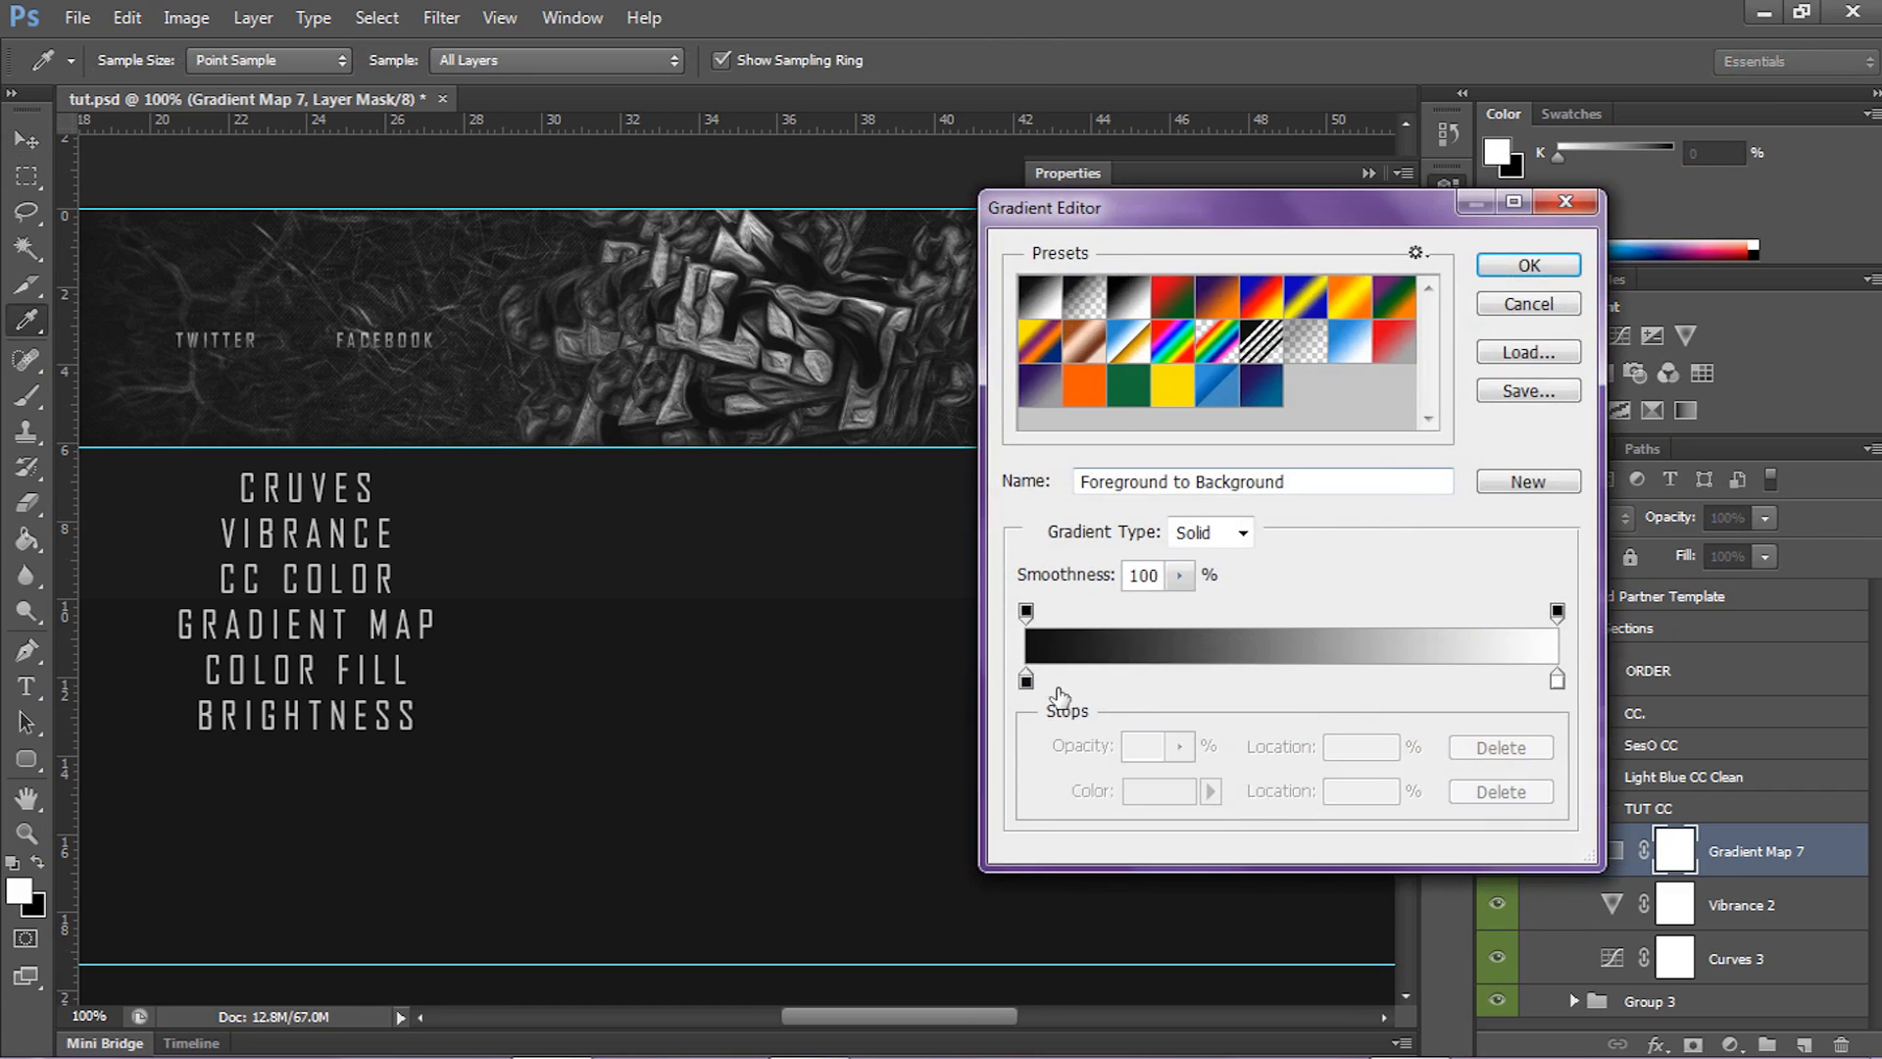
pyautogui.doubleClick(1025, 685)
pyautogui.moveTo(1413, 597); pyautogui.dragTo(1404, 732)
pyautogui.click(1456, 735)
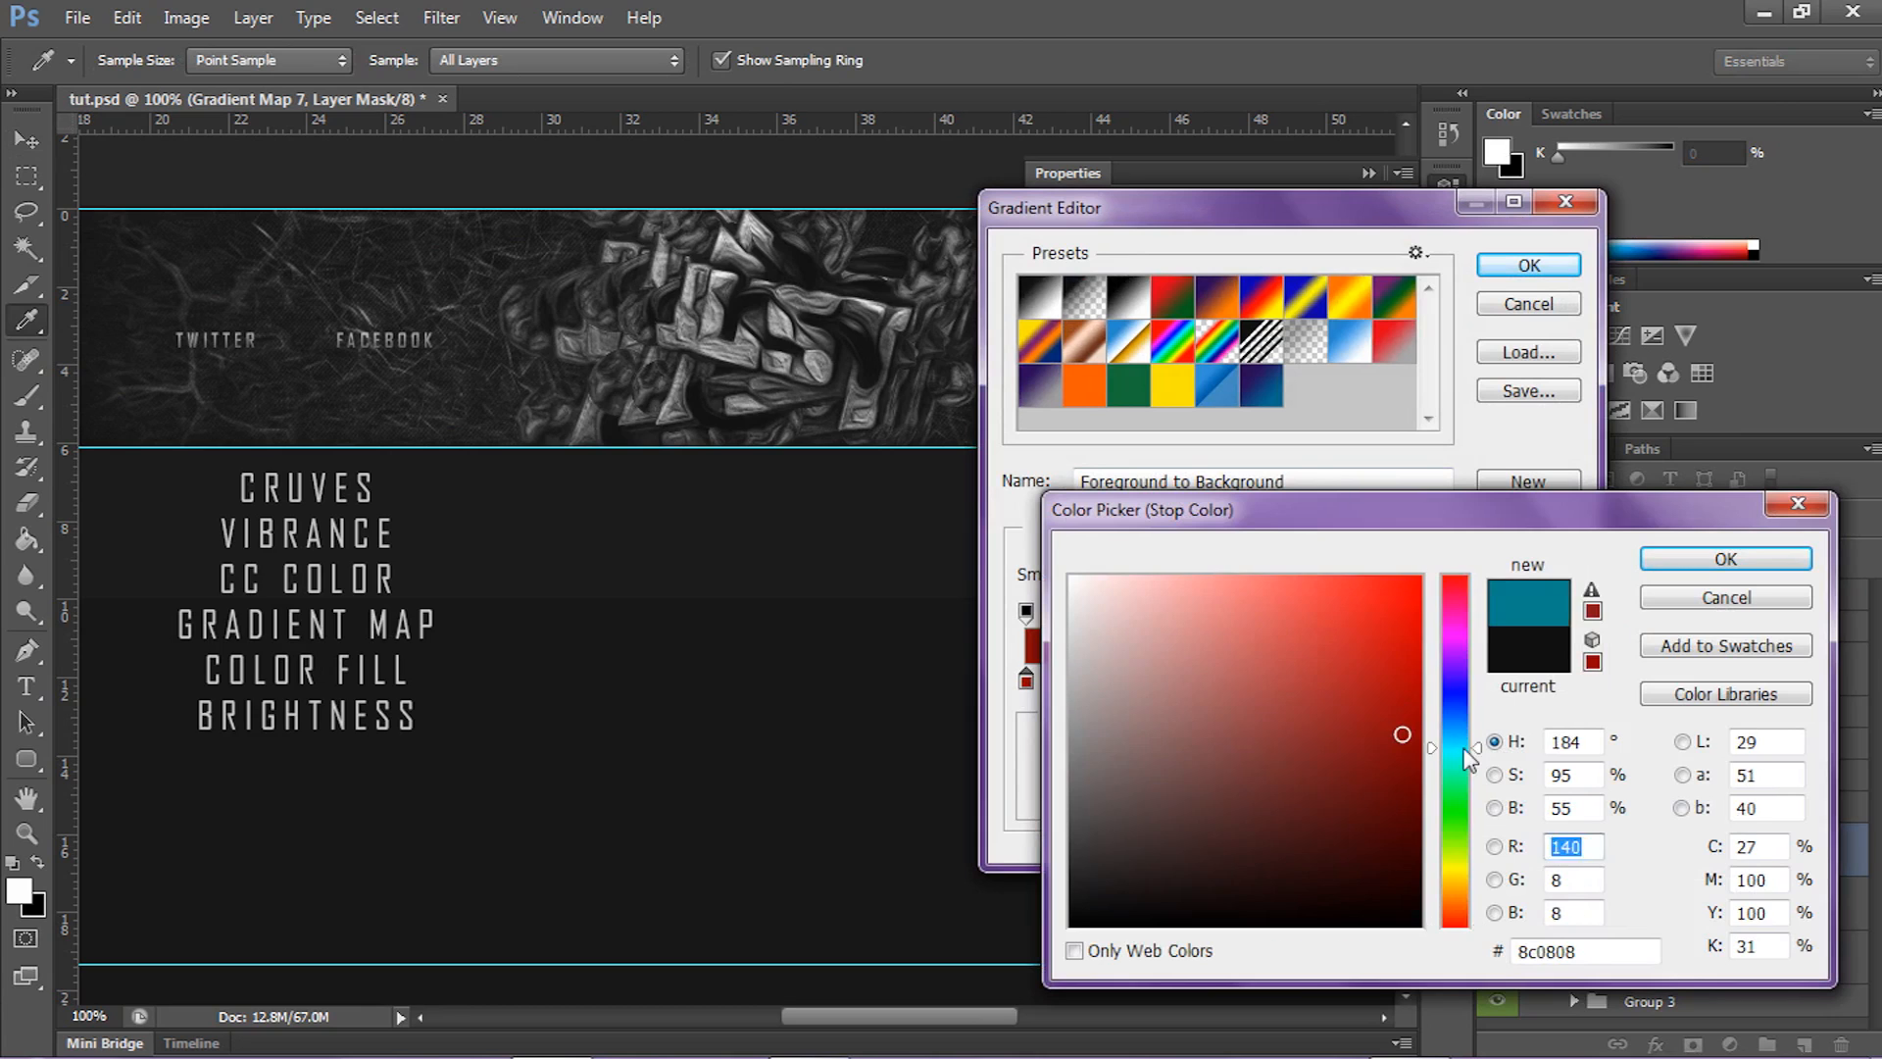
pyautogui.click(1409, 713)
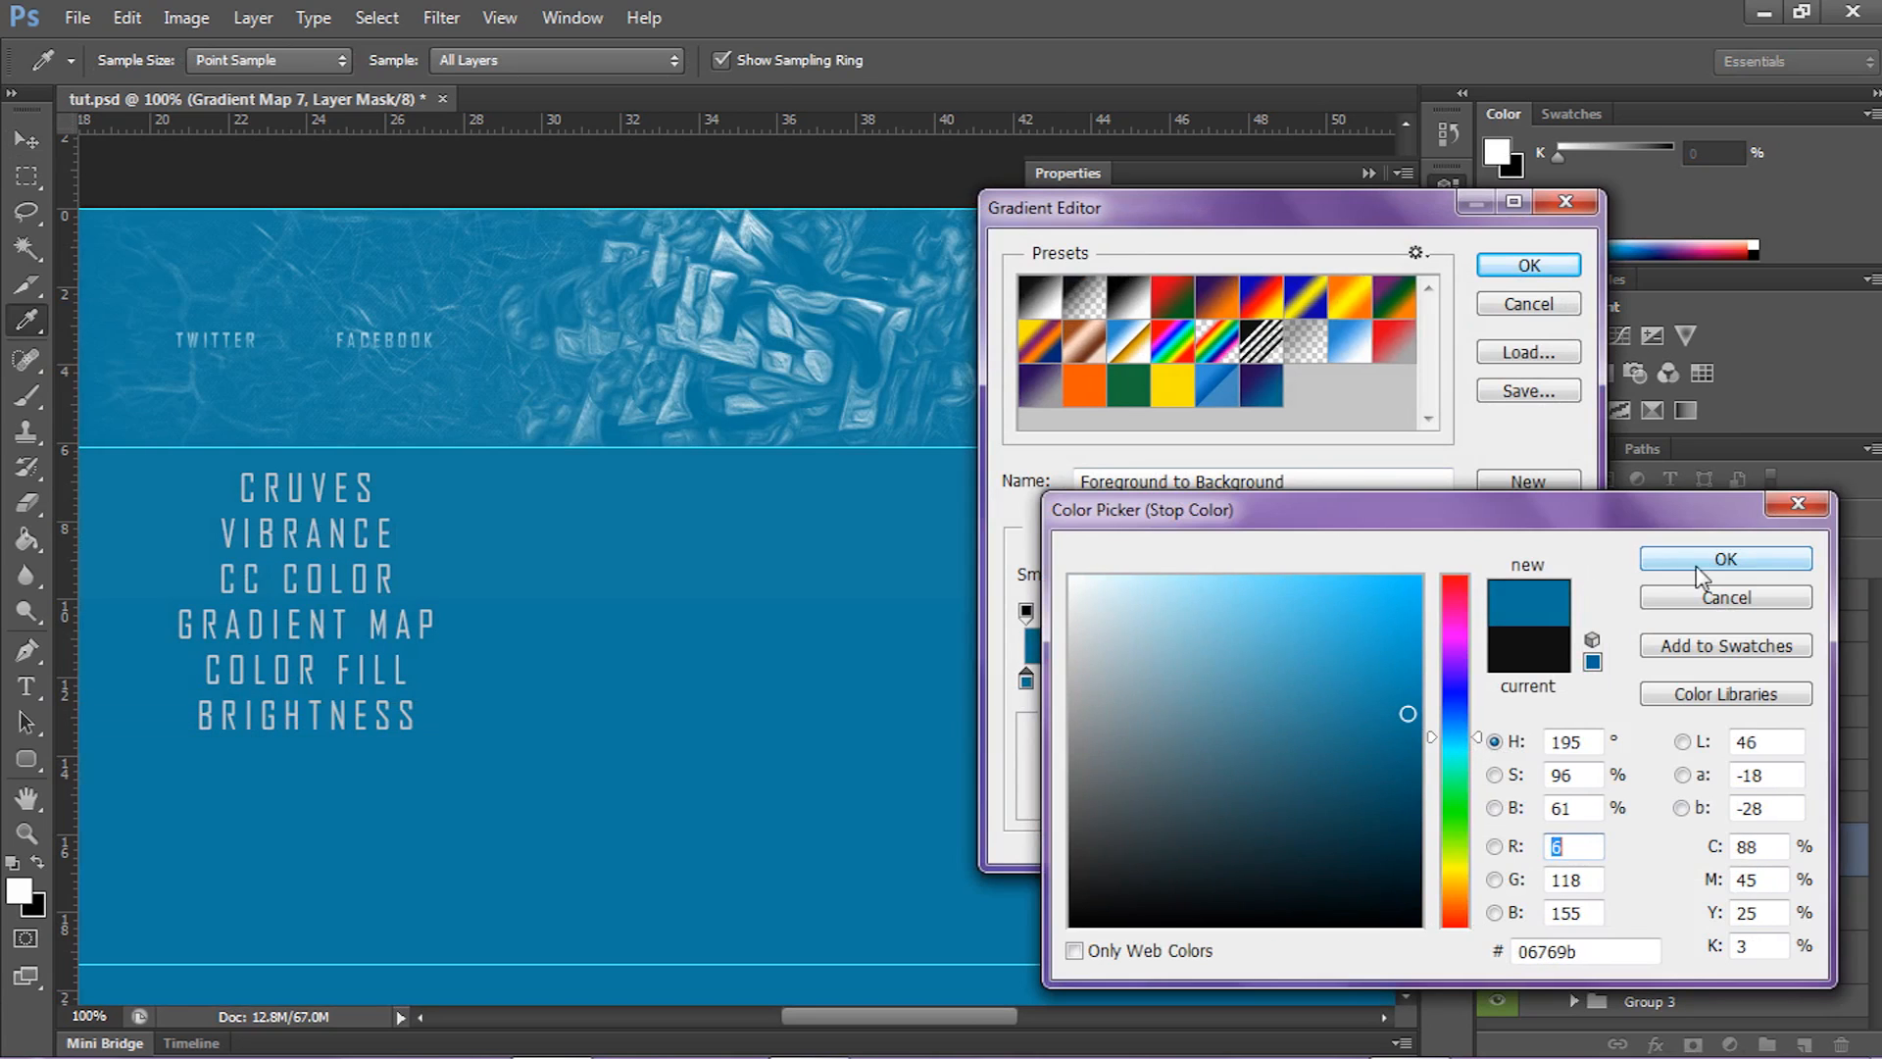
pyautogui.click(1700, 569)
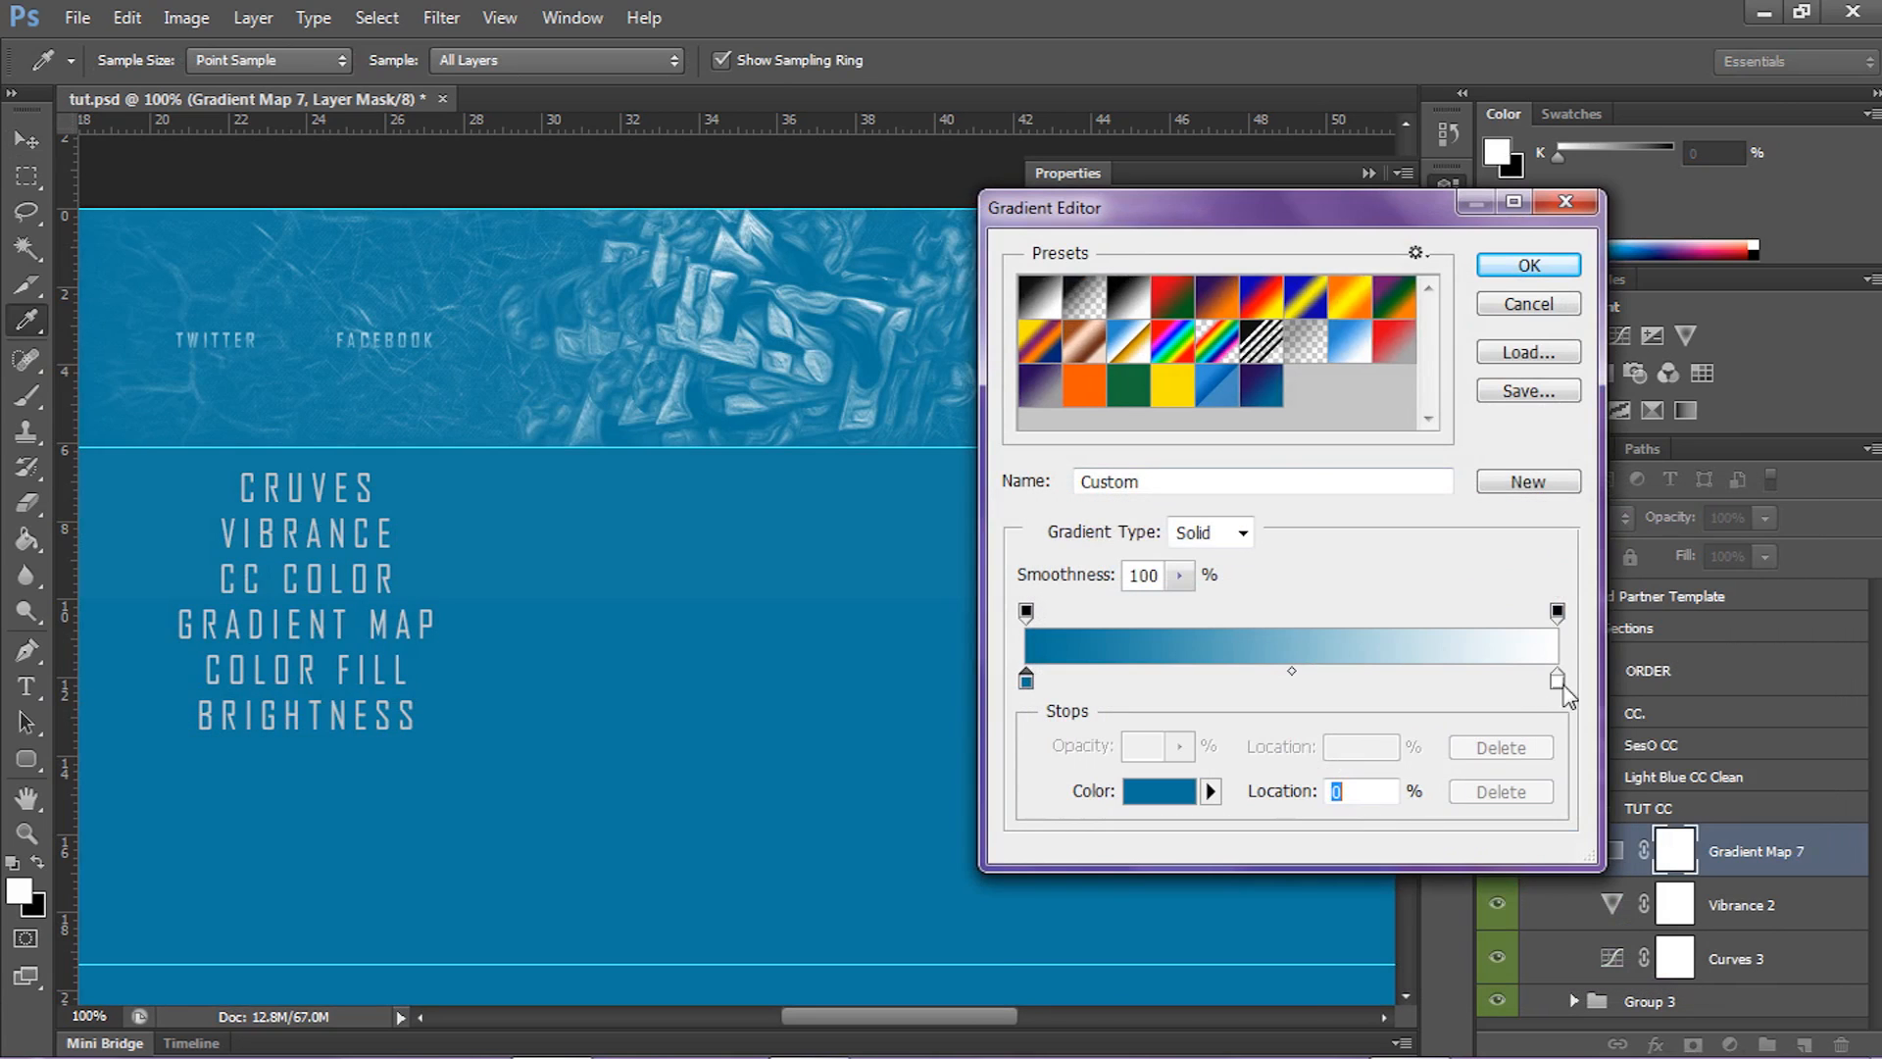
pyautogui.click(1529, 265)
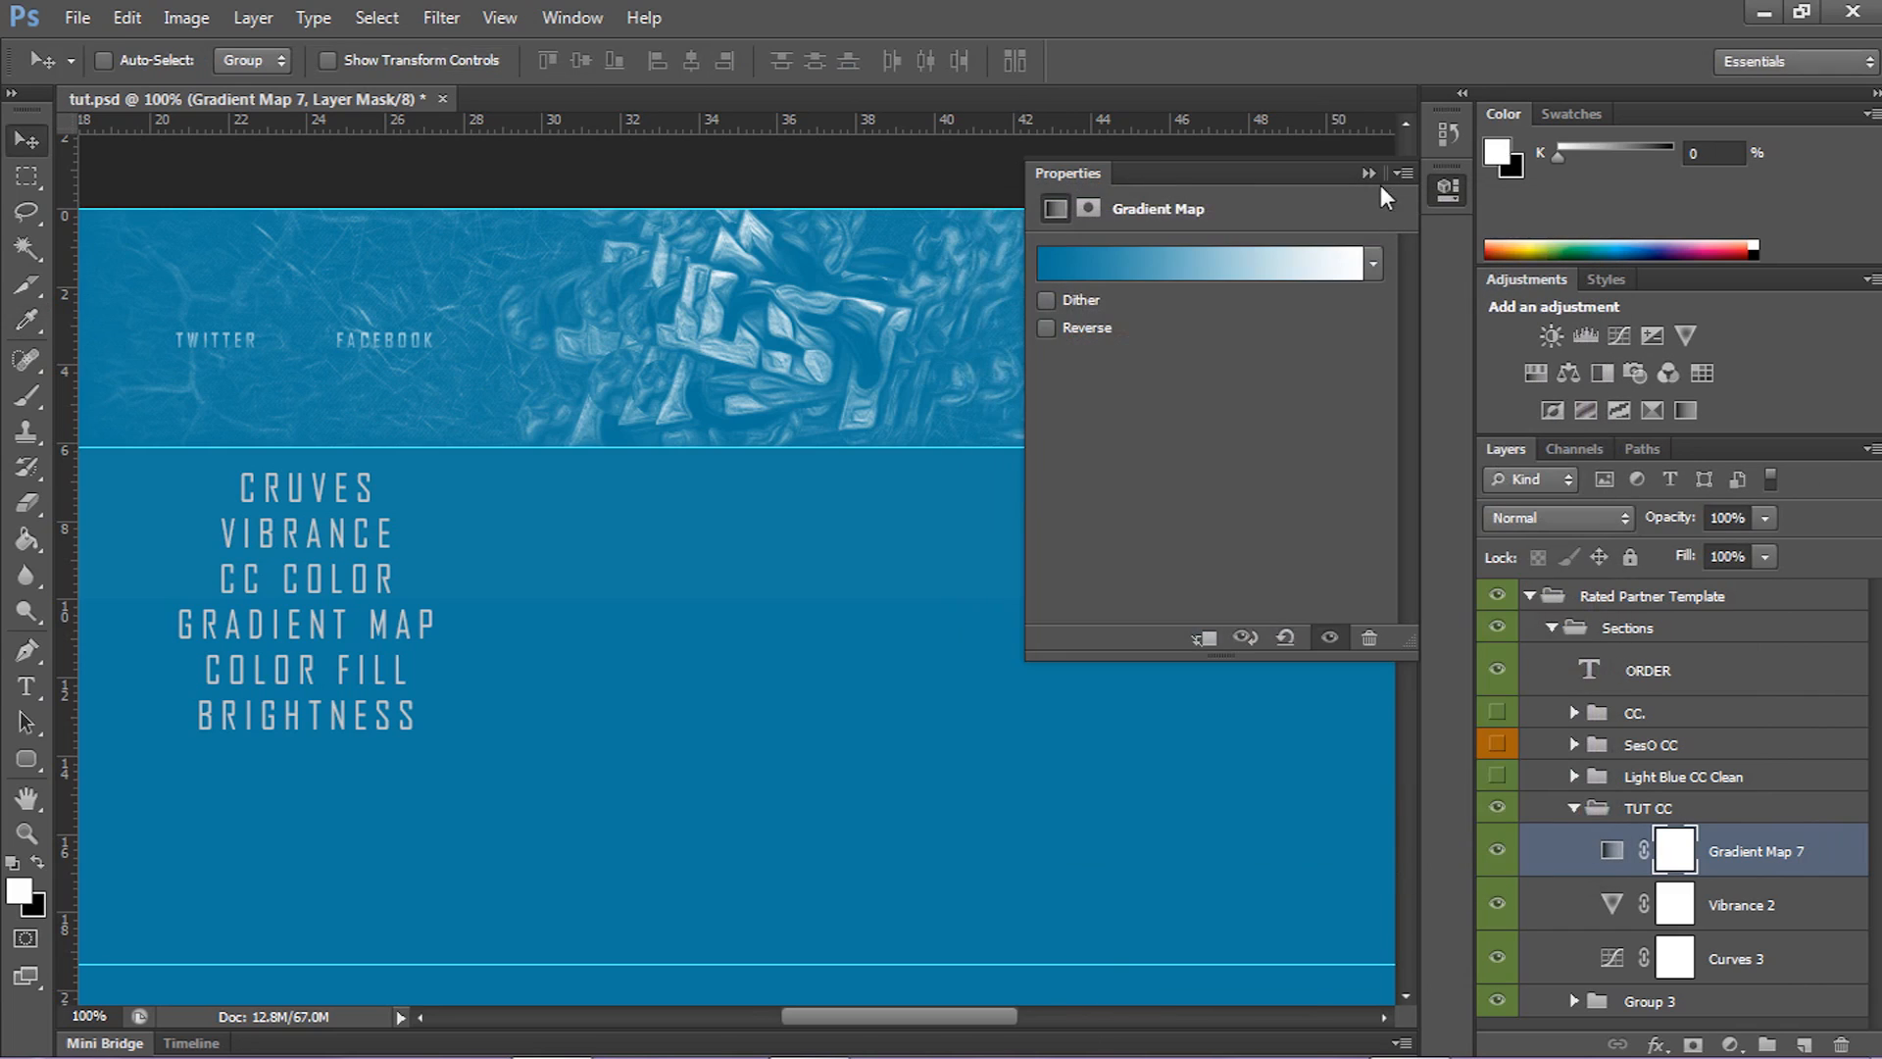
pyautogui.click(1372, 176)
# - Set the Gradient Map layer's blend mode to Hue and compare the banner with and without it
pyautogui.click(1764, 852)
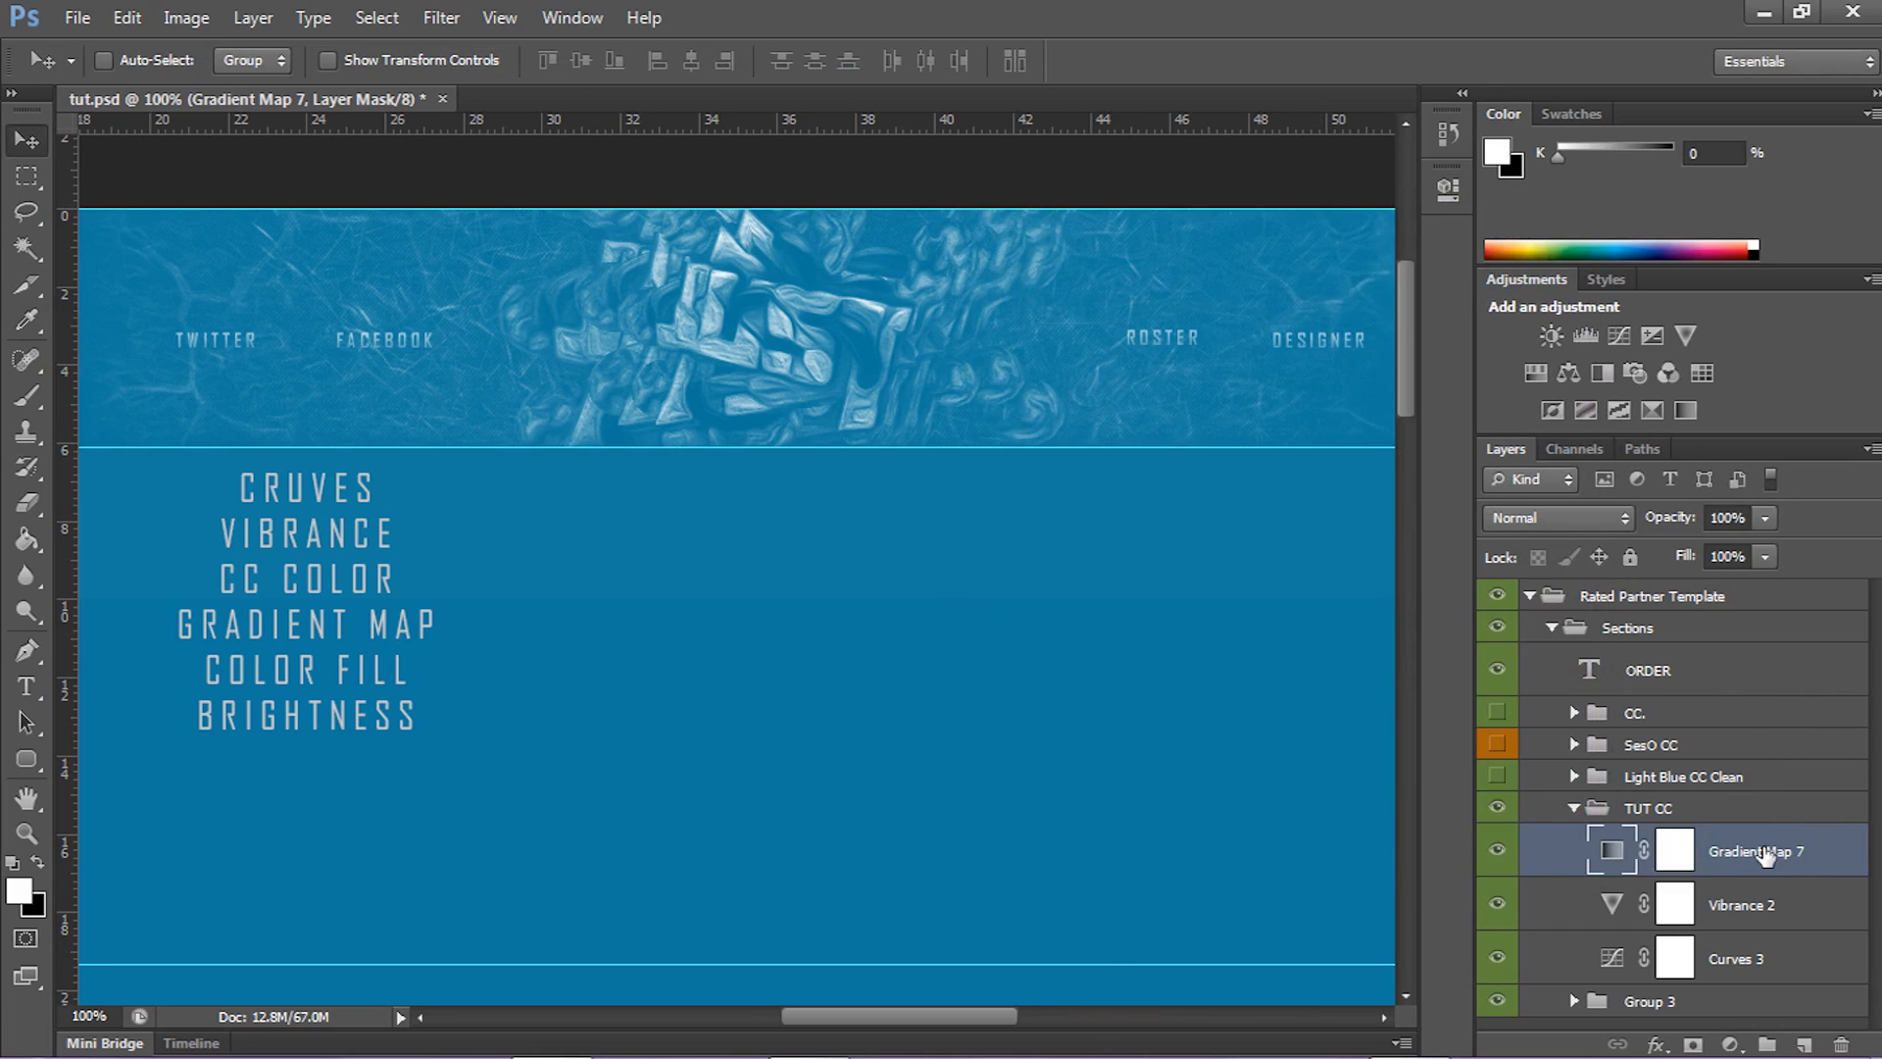
pyautogui.click(1565, 520)
pyautogui.click(1524, 631)
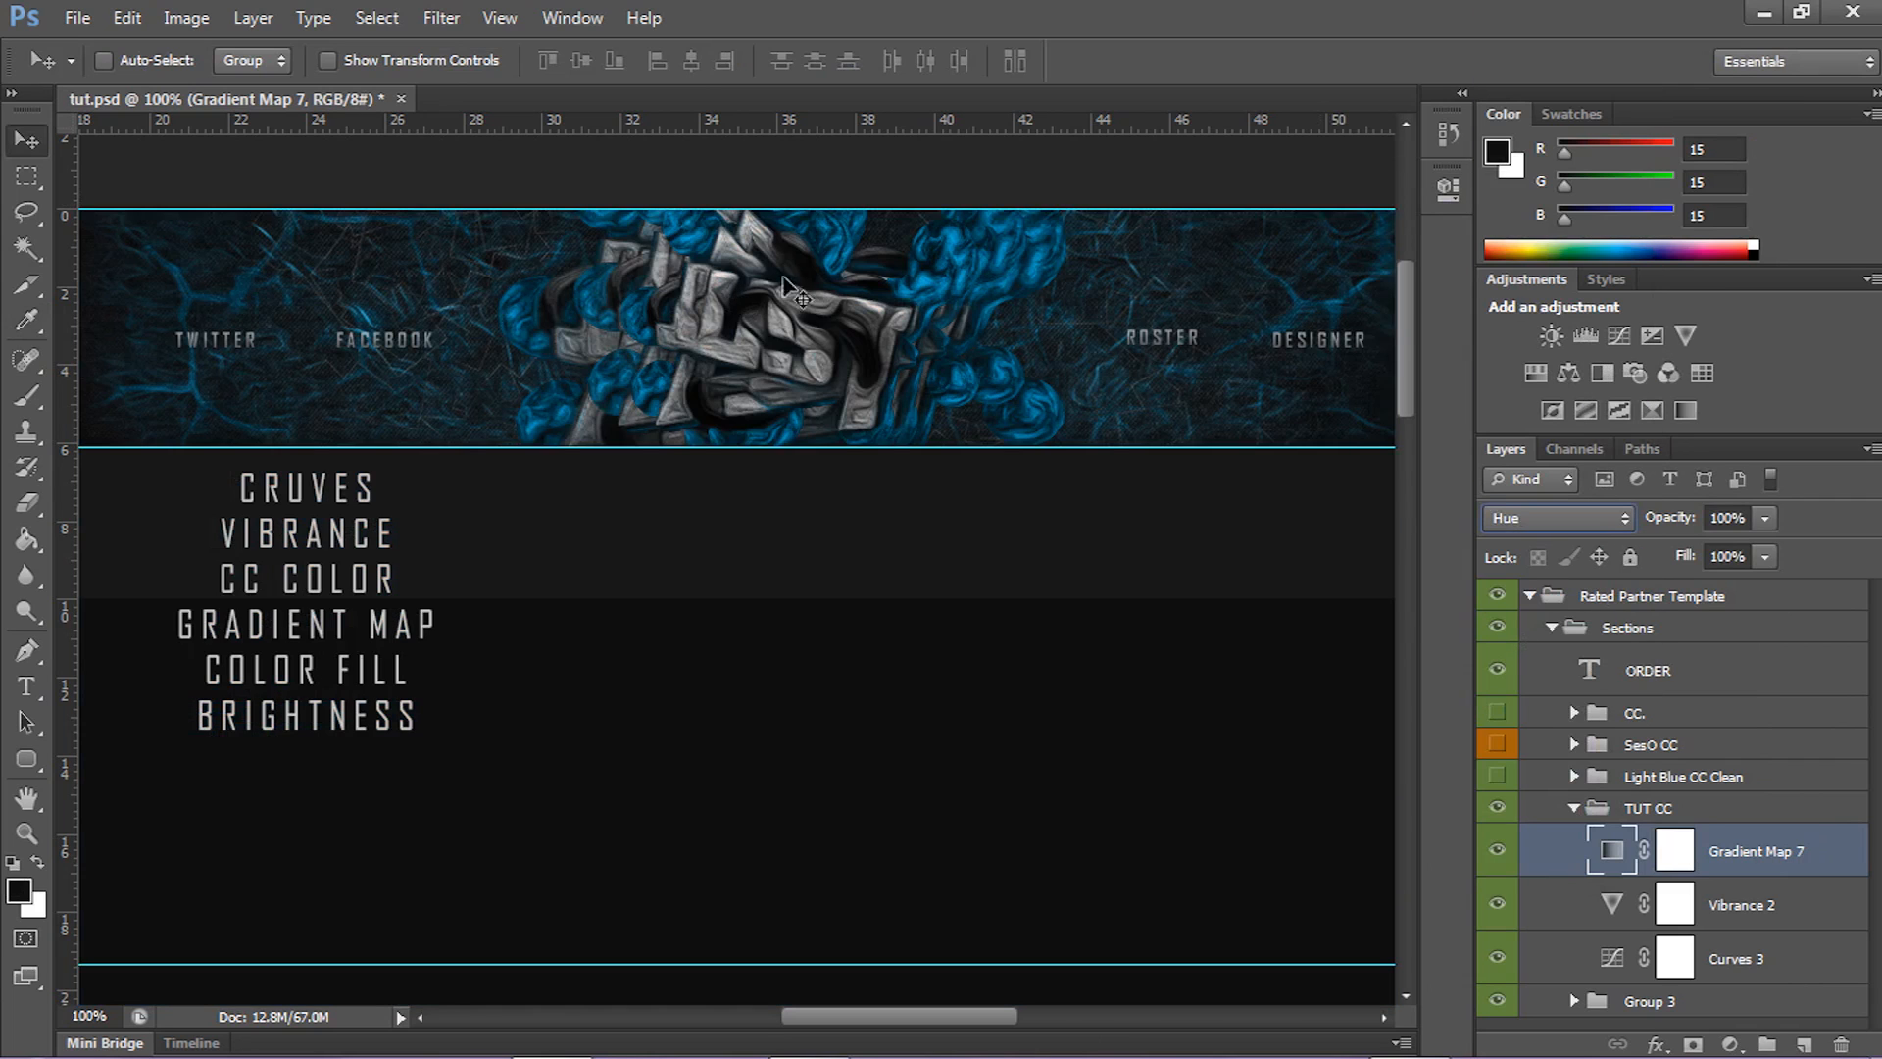
pyautogui.click(1499, 853)
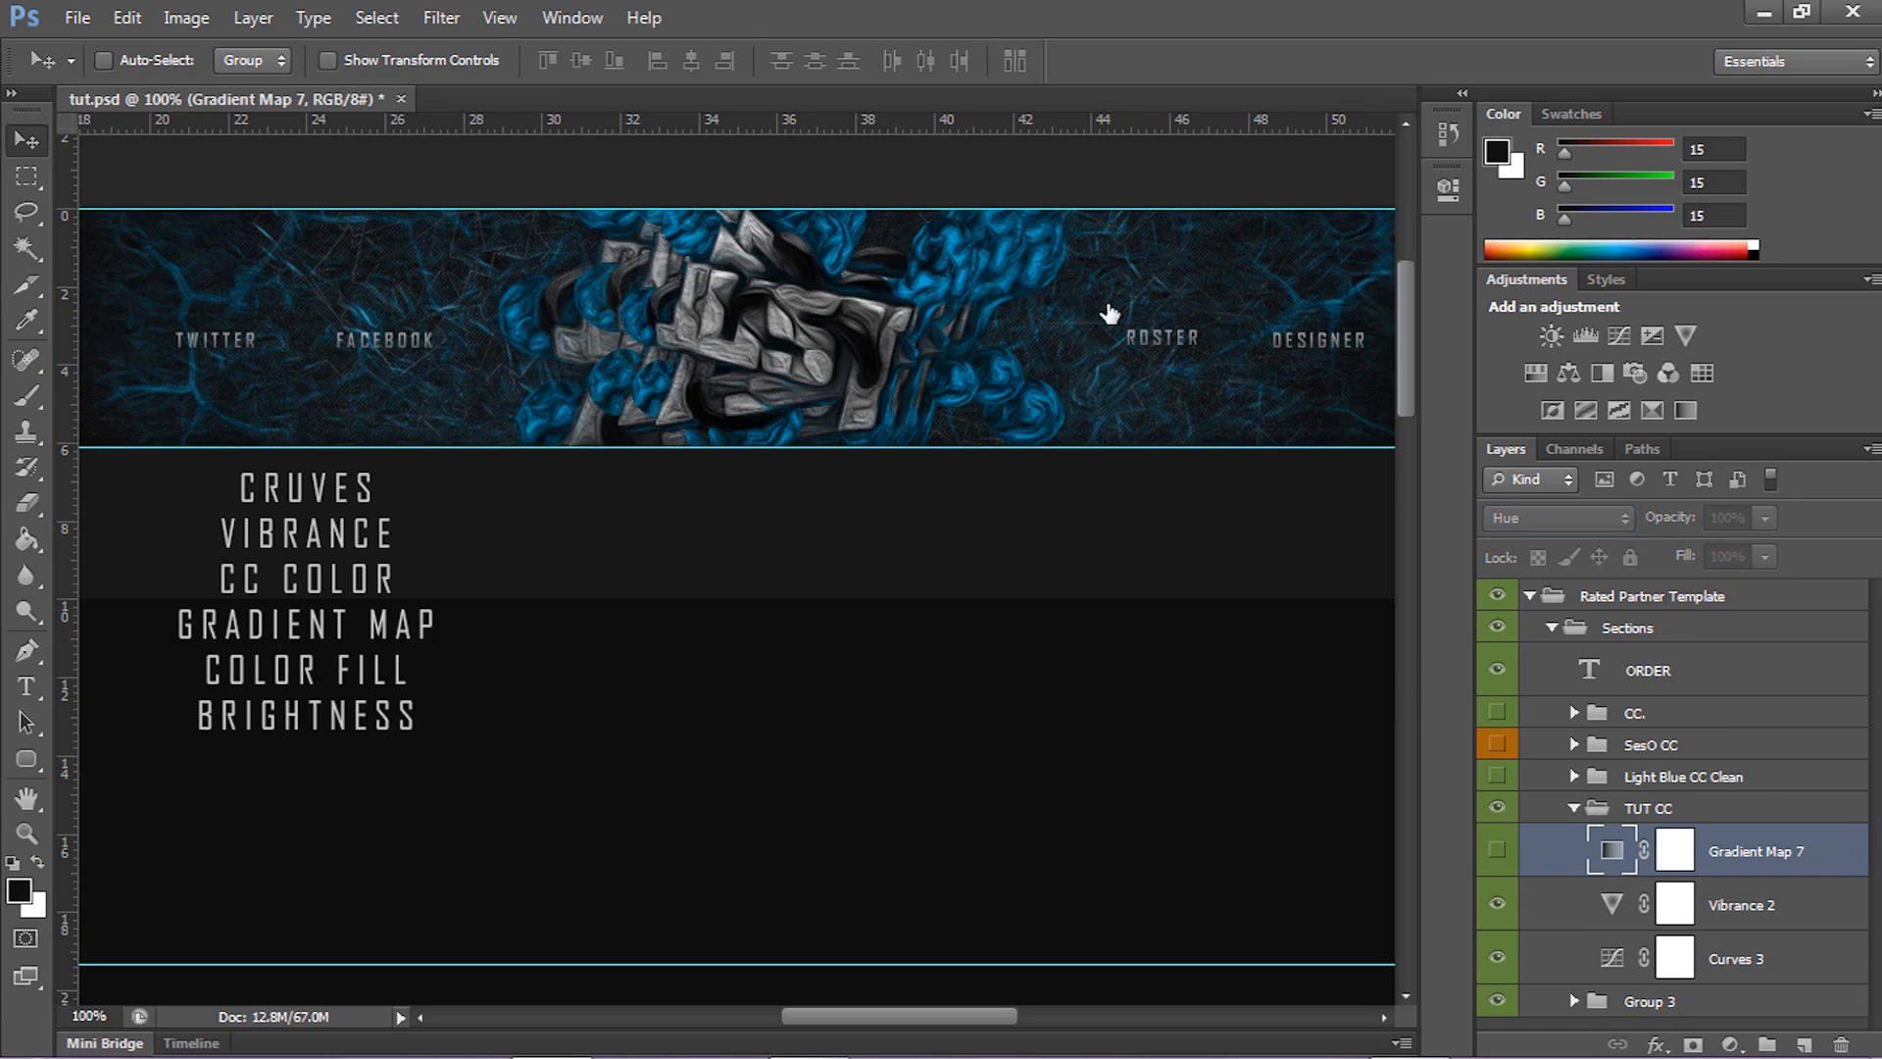
pyautogui.click(1498, 852)
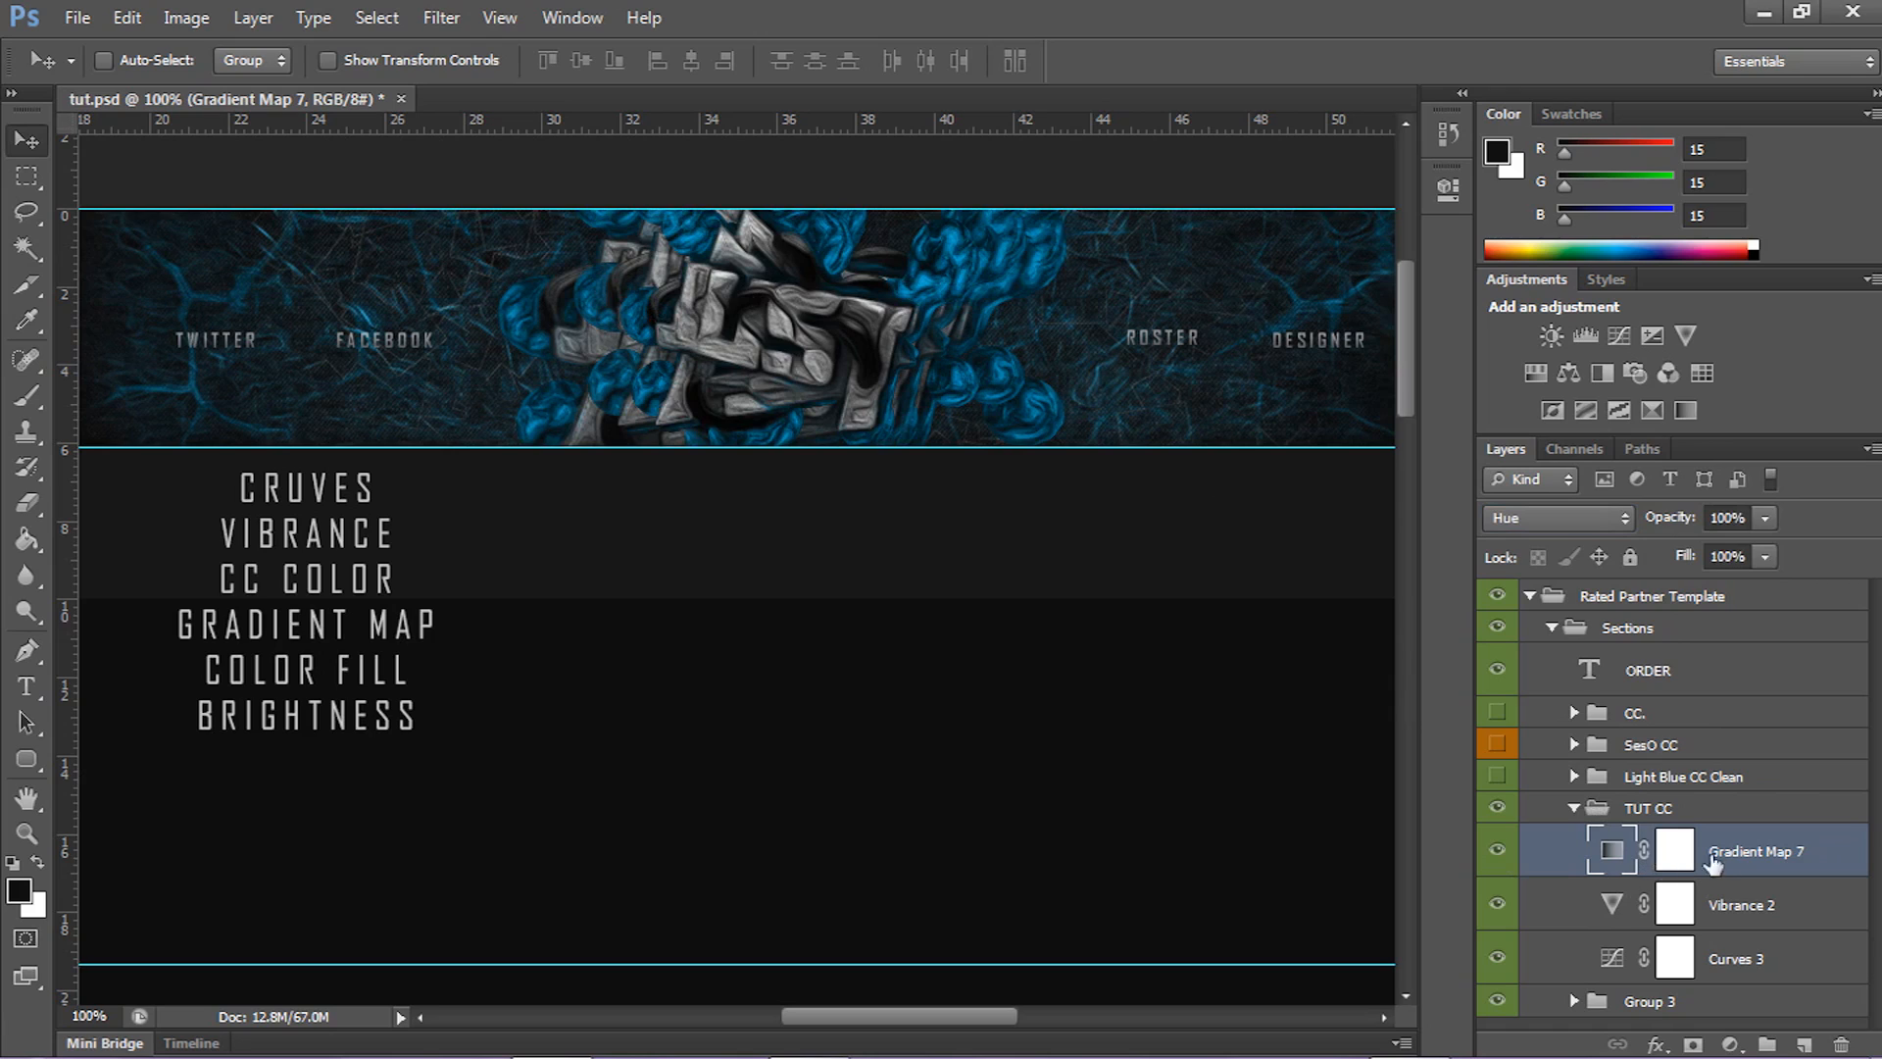
# - Rename the Gradient Map layer as Color
pyautogui.doubleClick(1750, 850)
pyautogui.write('Color')
pyautogui.press('Return')
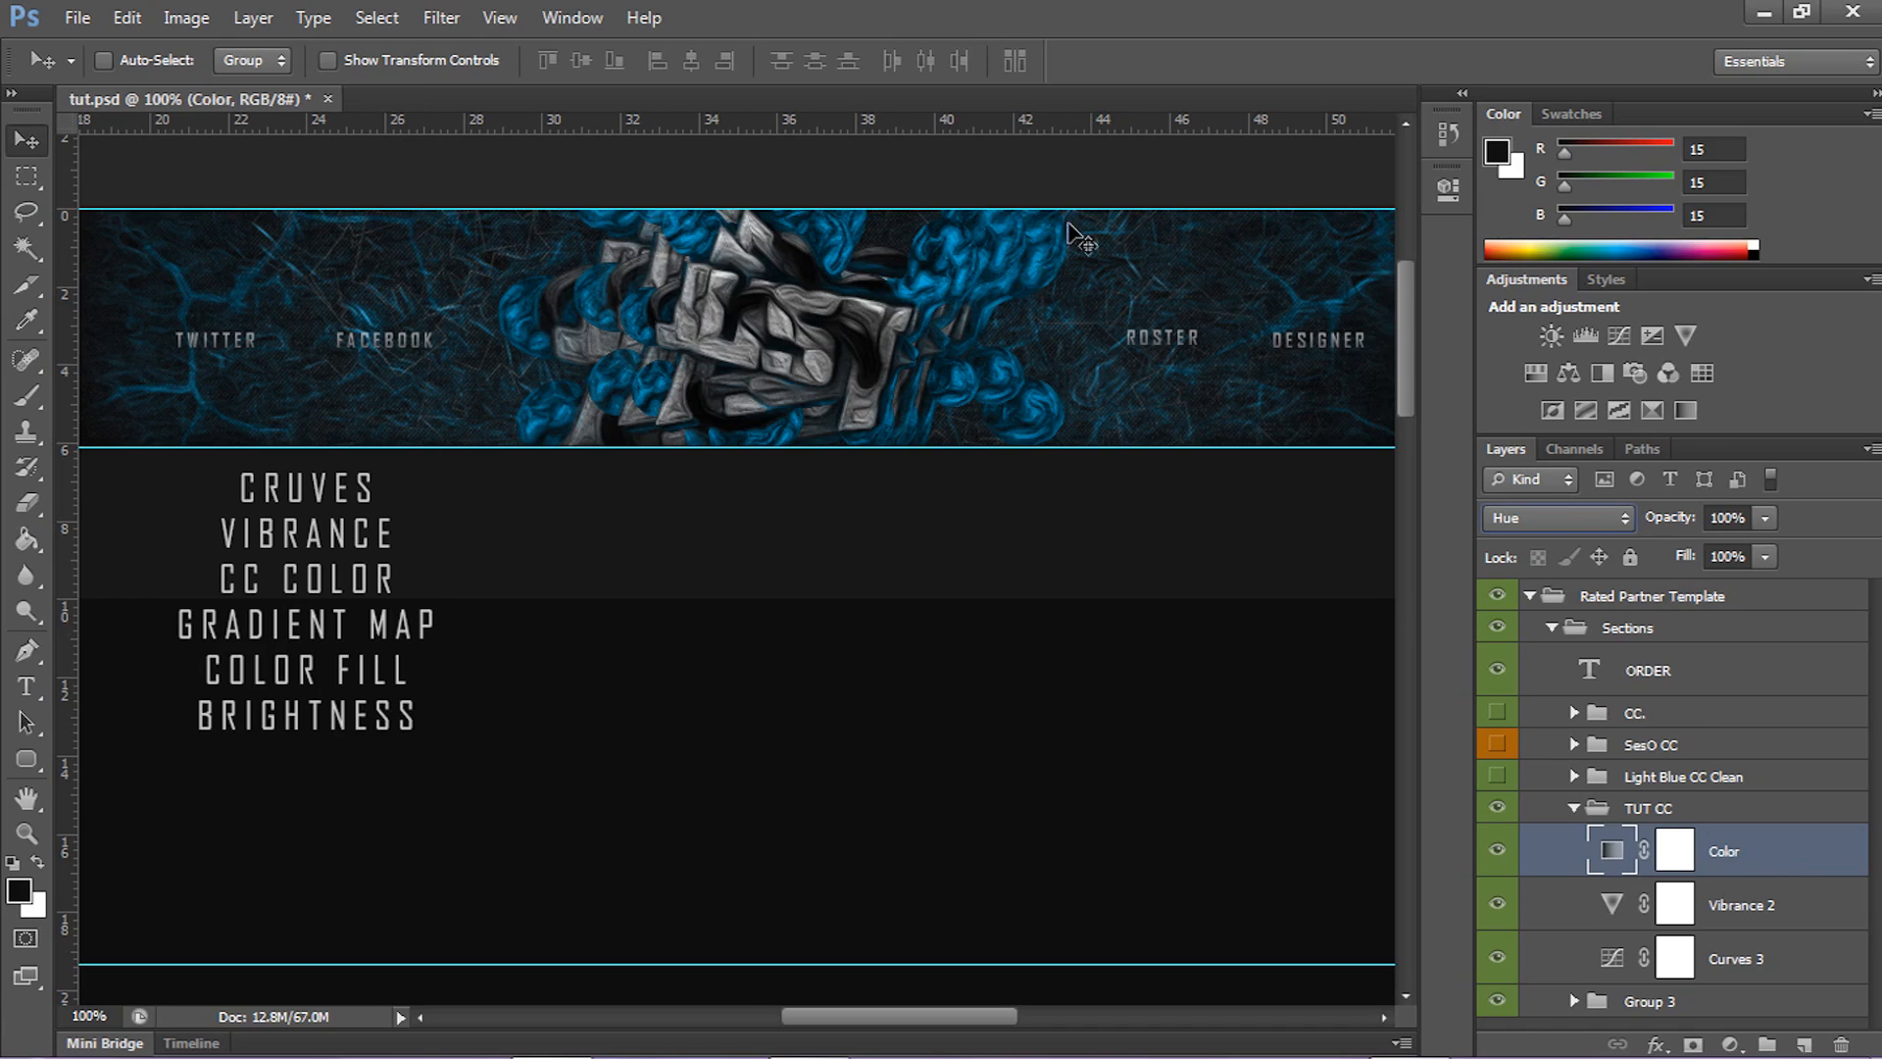
# - Reopen the gradient of the Color layer and readjust the blue of its dark stop
pyautogui.doubleClick(1606, 856)
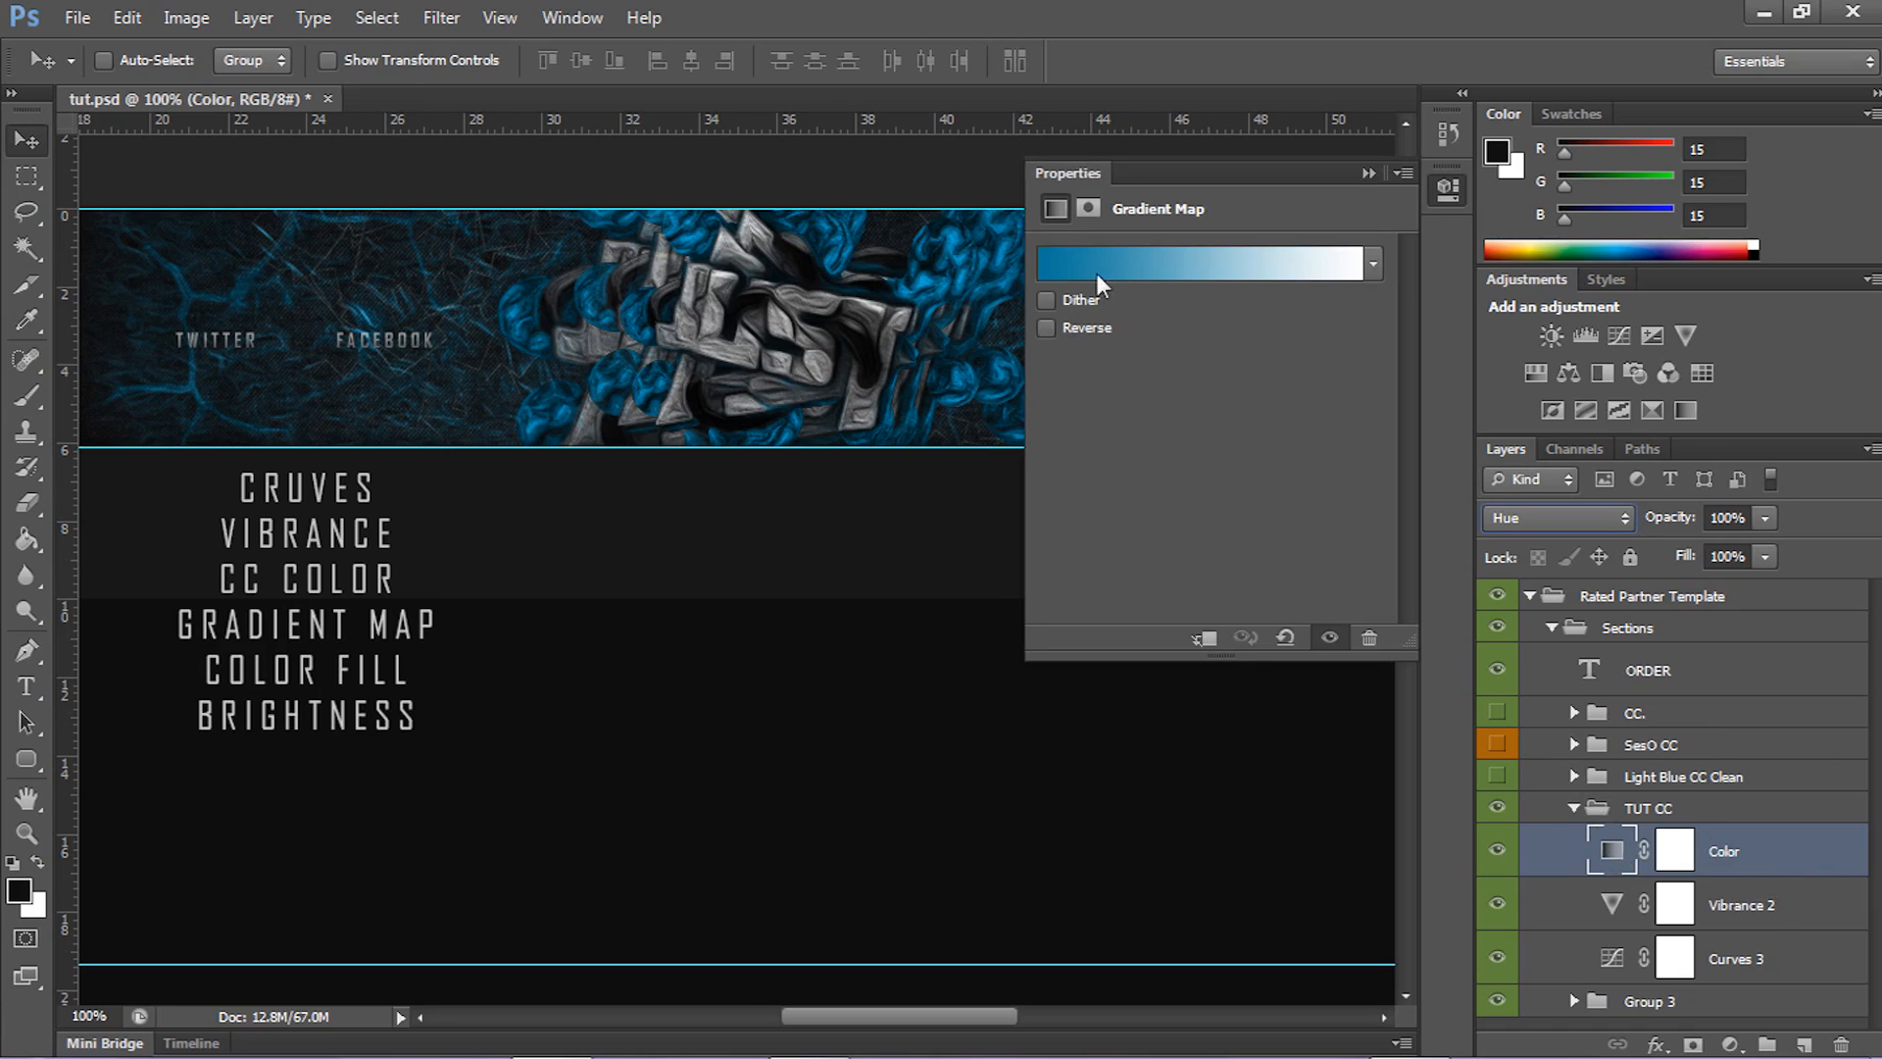
pyautogui.click(1074, 255)
pyautogui.doubleClick(1027, 678)
pyautogui.click(1418, 684)
pyautogui.click(1408, 714)
pyautogui.click(1725, 559)
pyautogui.click(1531, 266)
pyautogui.click(1368, 174)
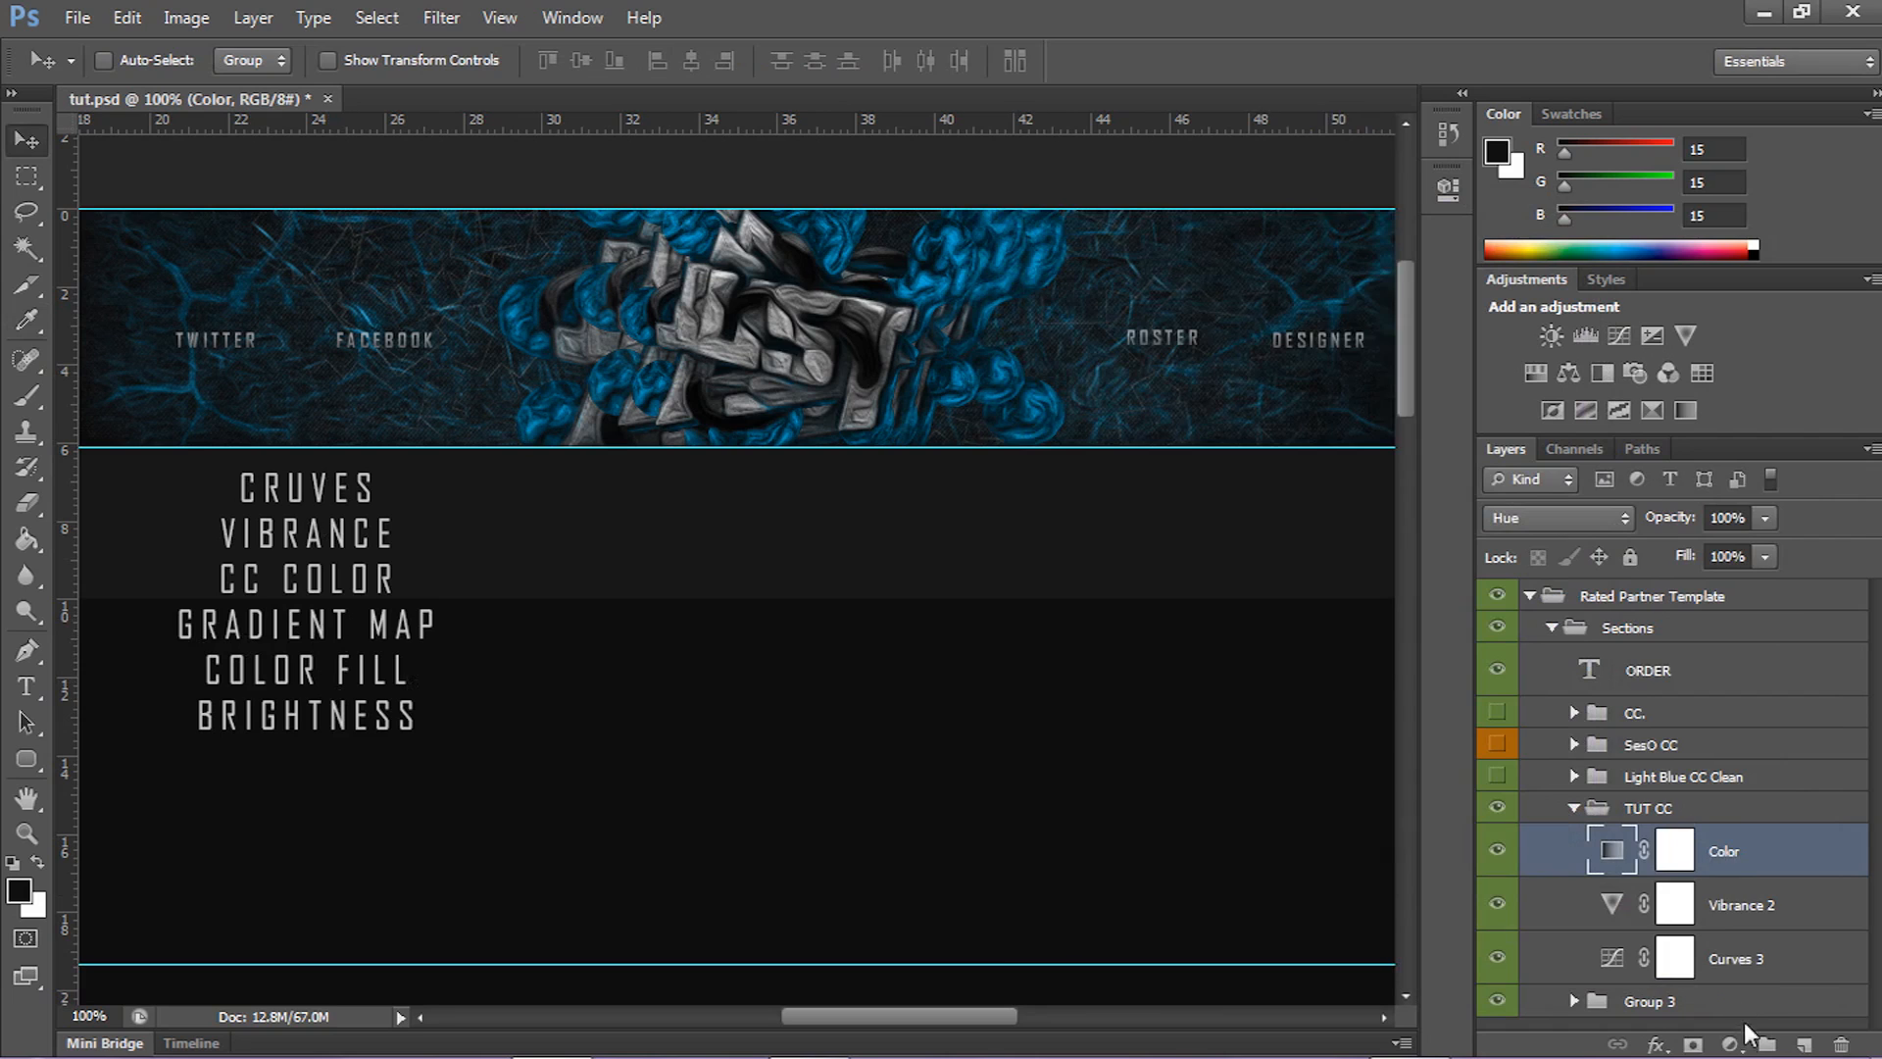
# - Add a black-to-white Gradient Map layer above the Color layer, with Overlay blending and 30% opacity
pyautogui.click(1730, 1045)
pyautogui.click(1728, 992)
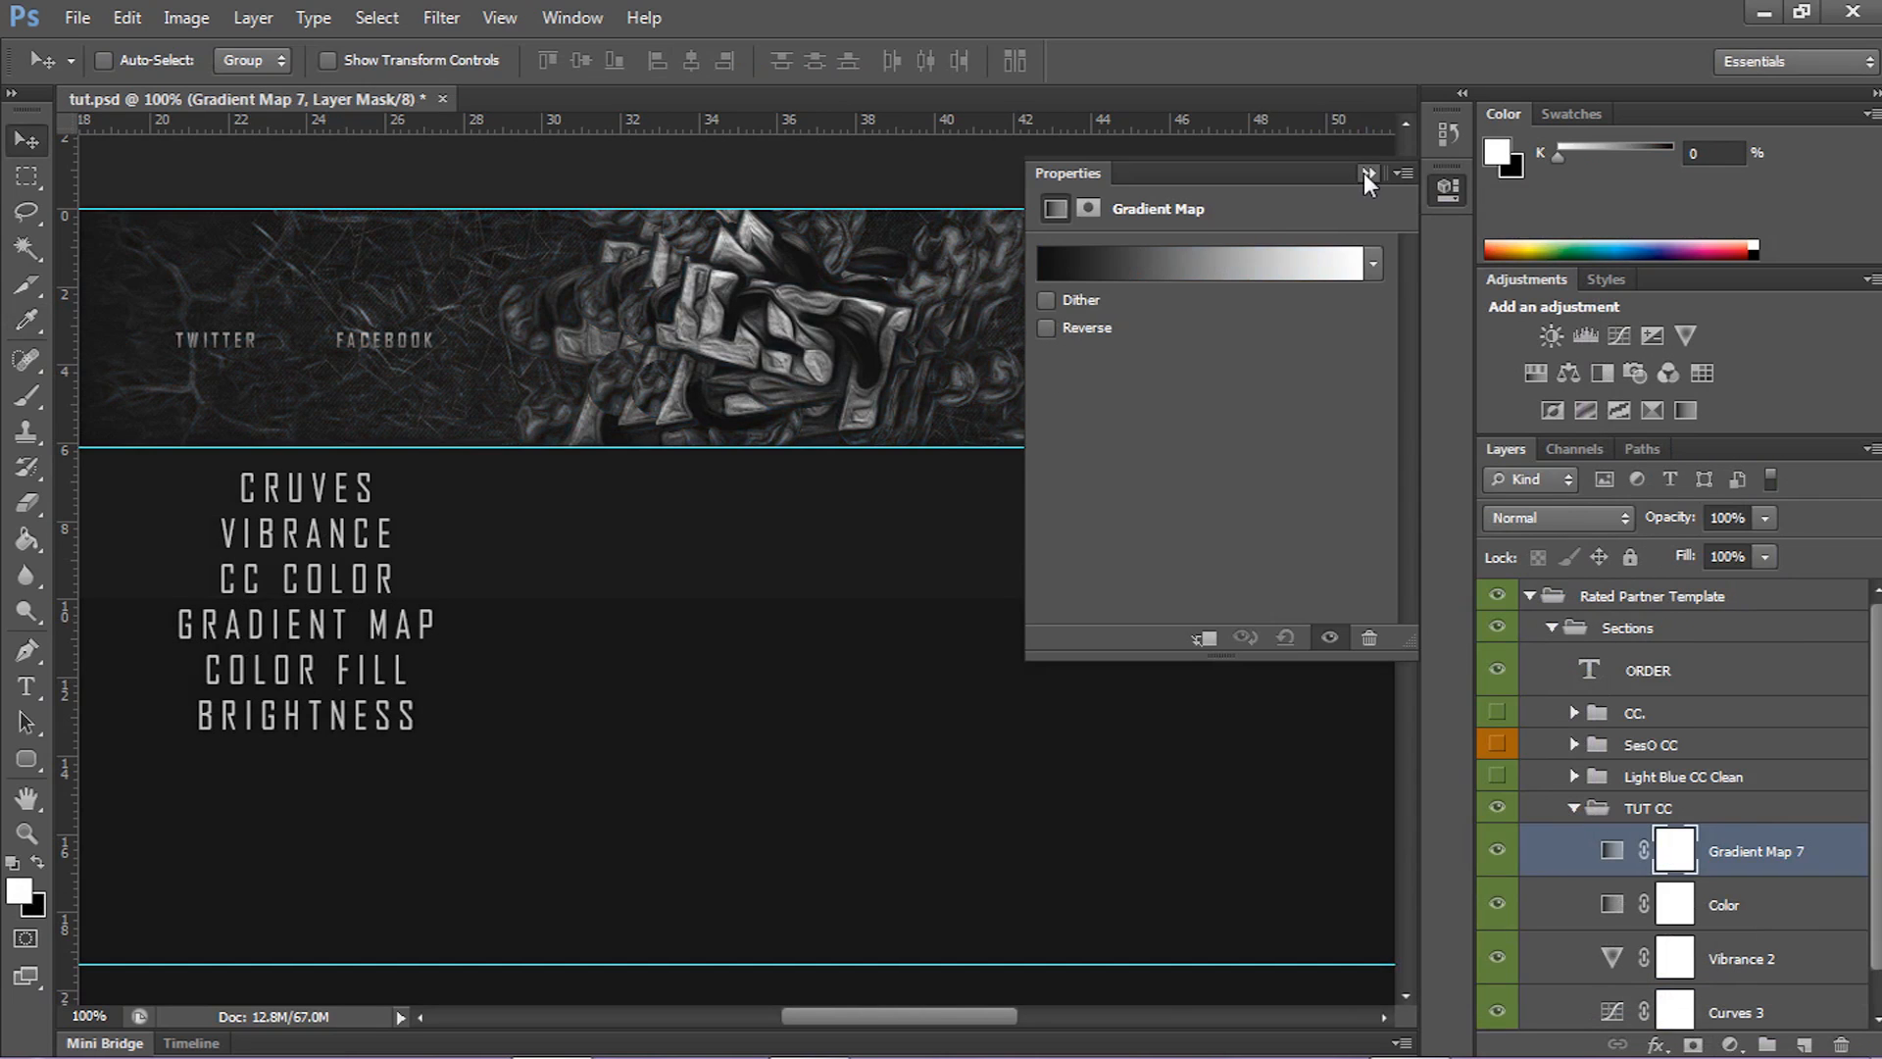
pyautogui.click(1366, 174)
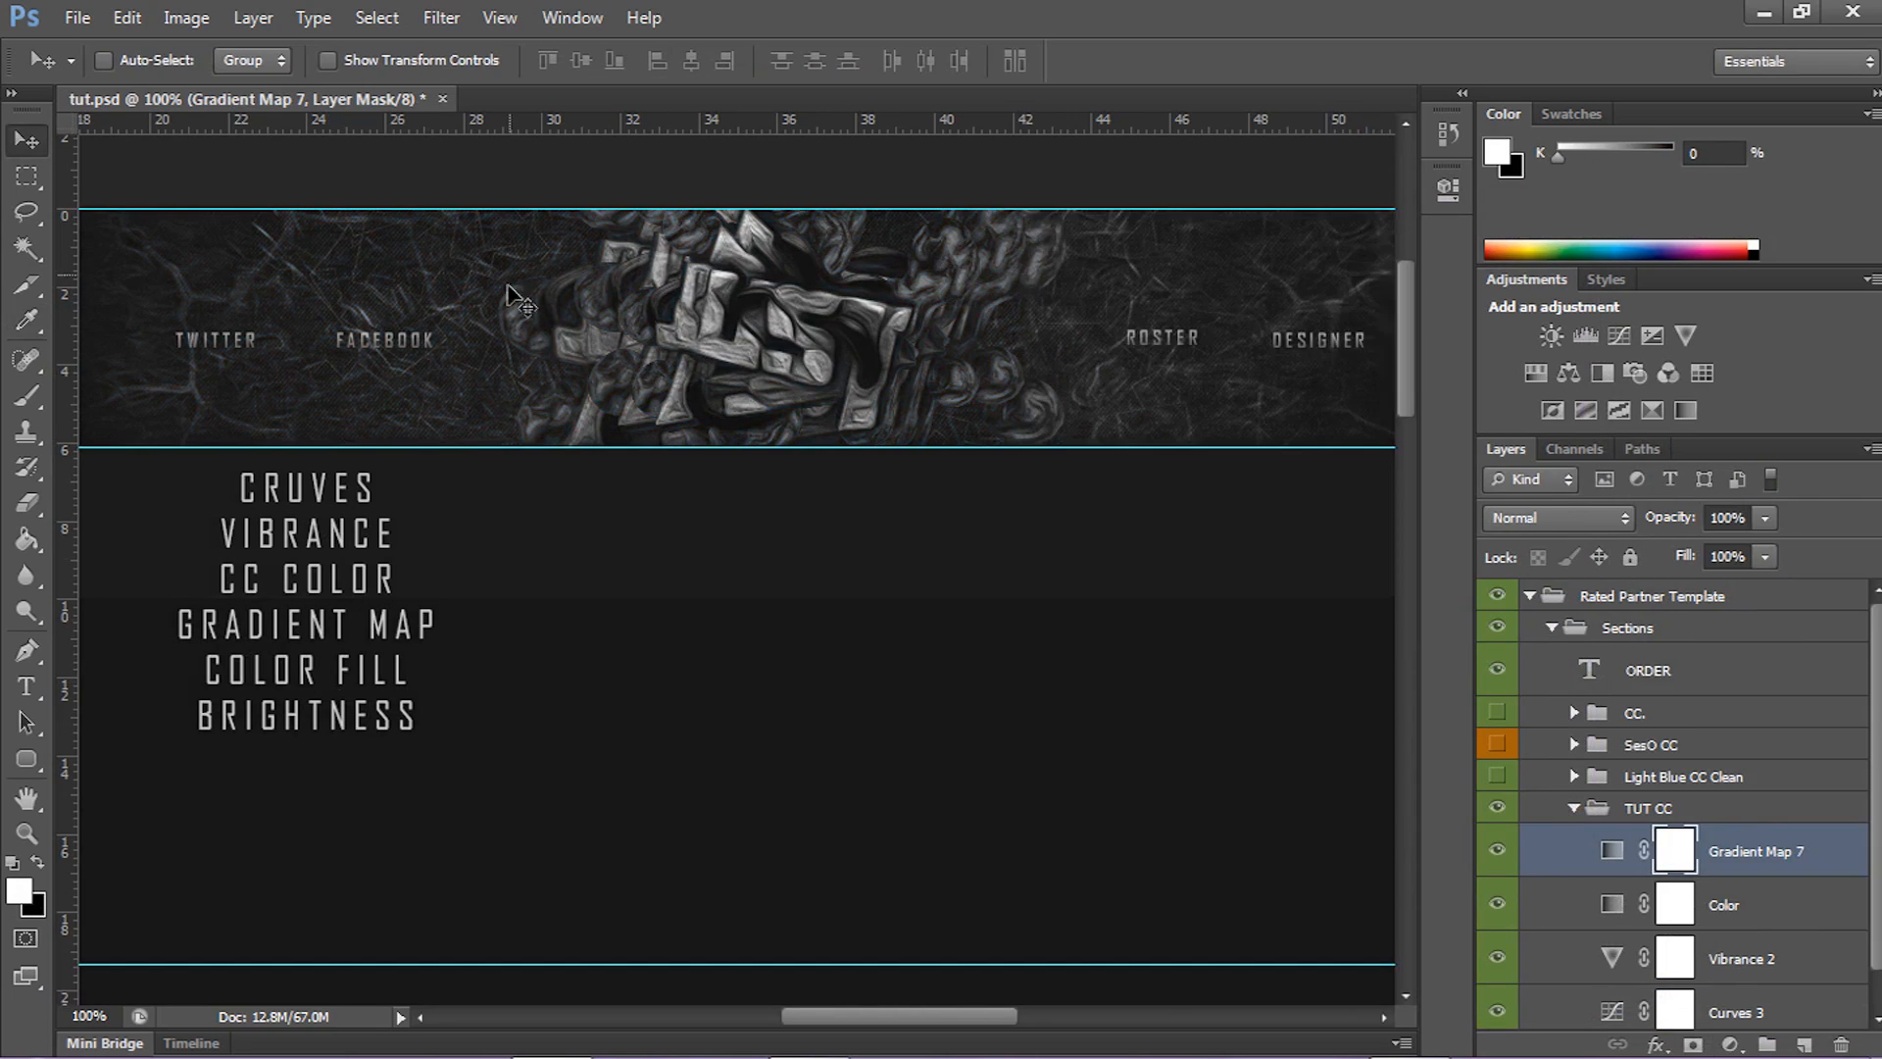
pyautogui.click(1531, 517)
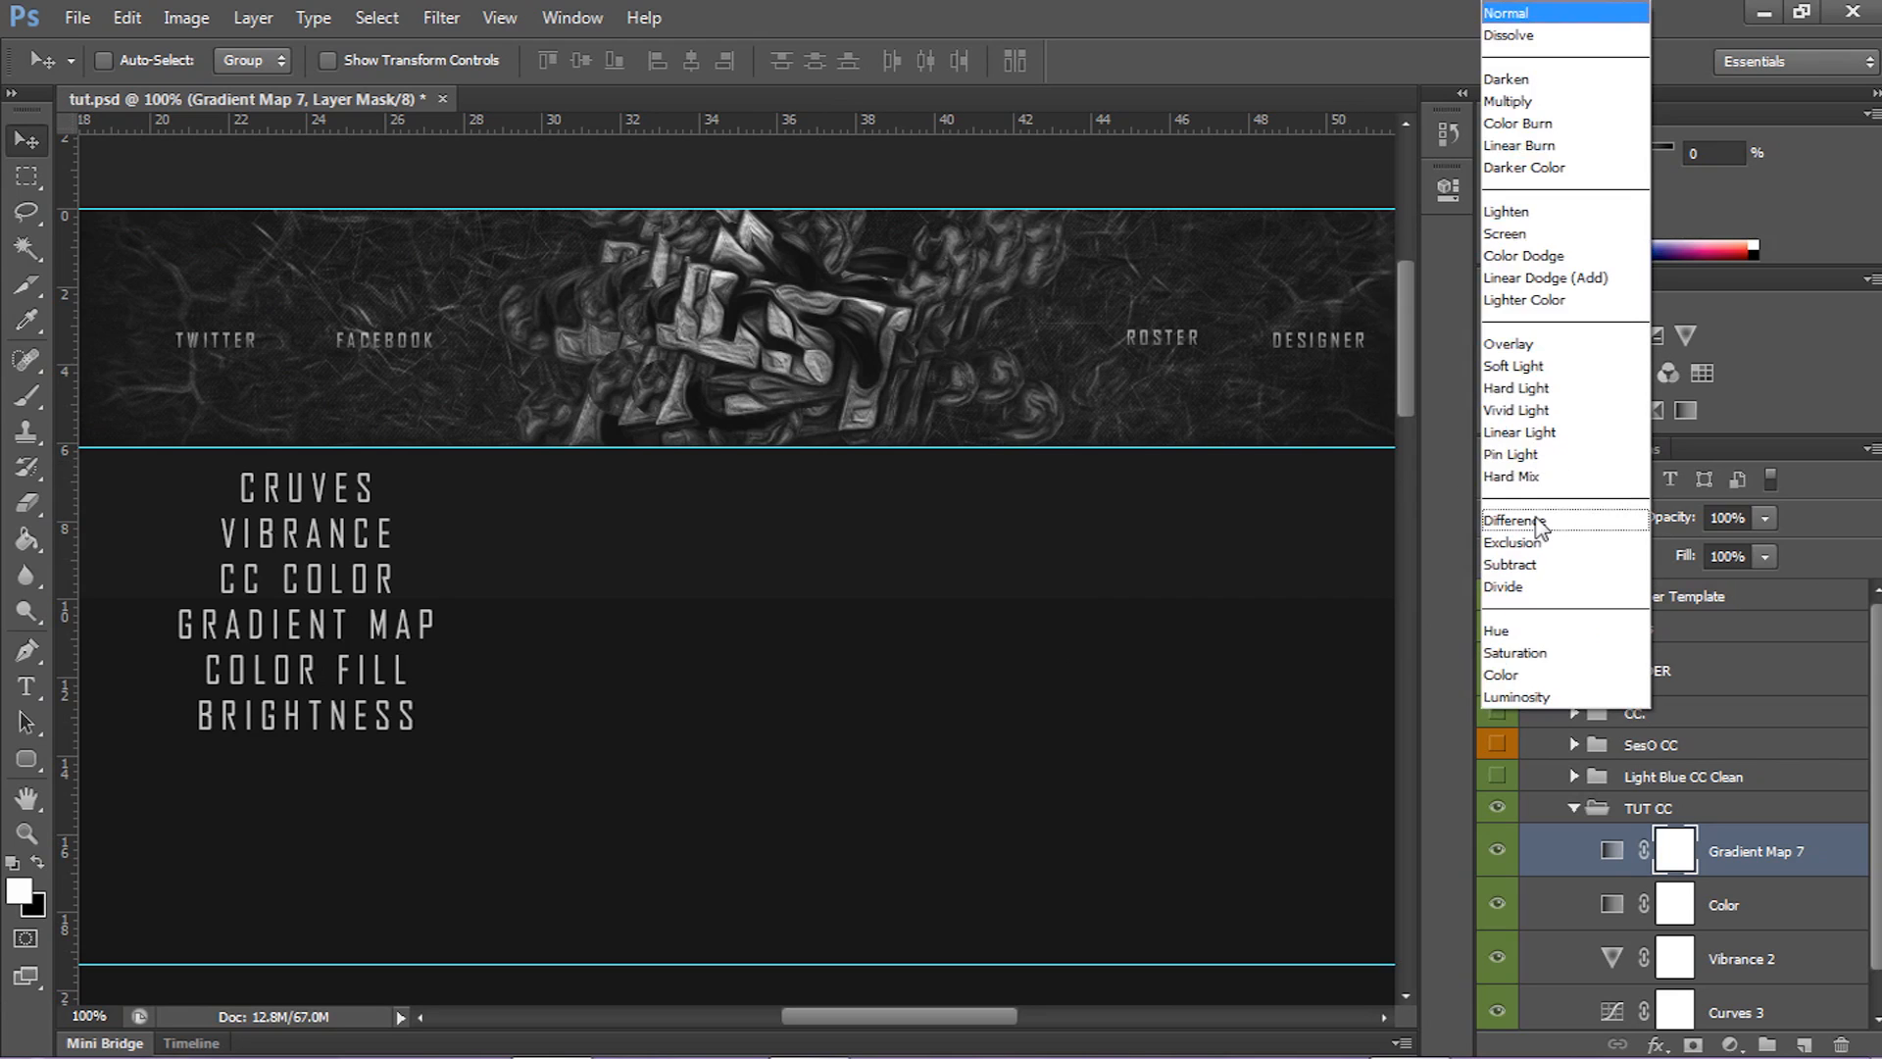
pyautogui.click(1518, 351)
pyautogui.click(1765, 518)
pyautogui.click(1663, 550)
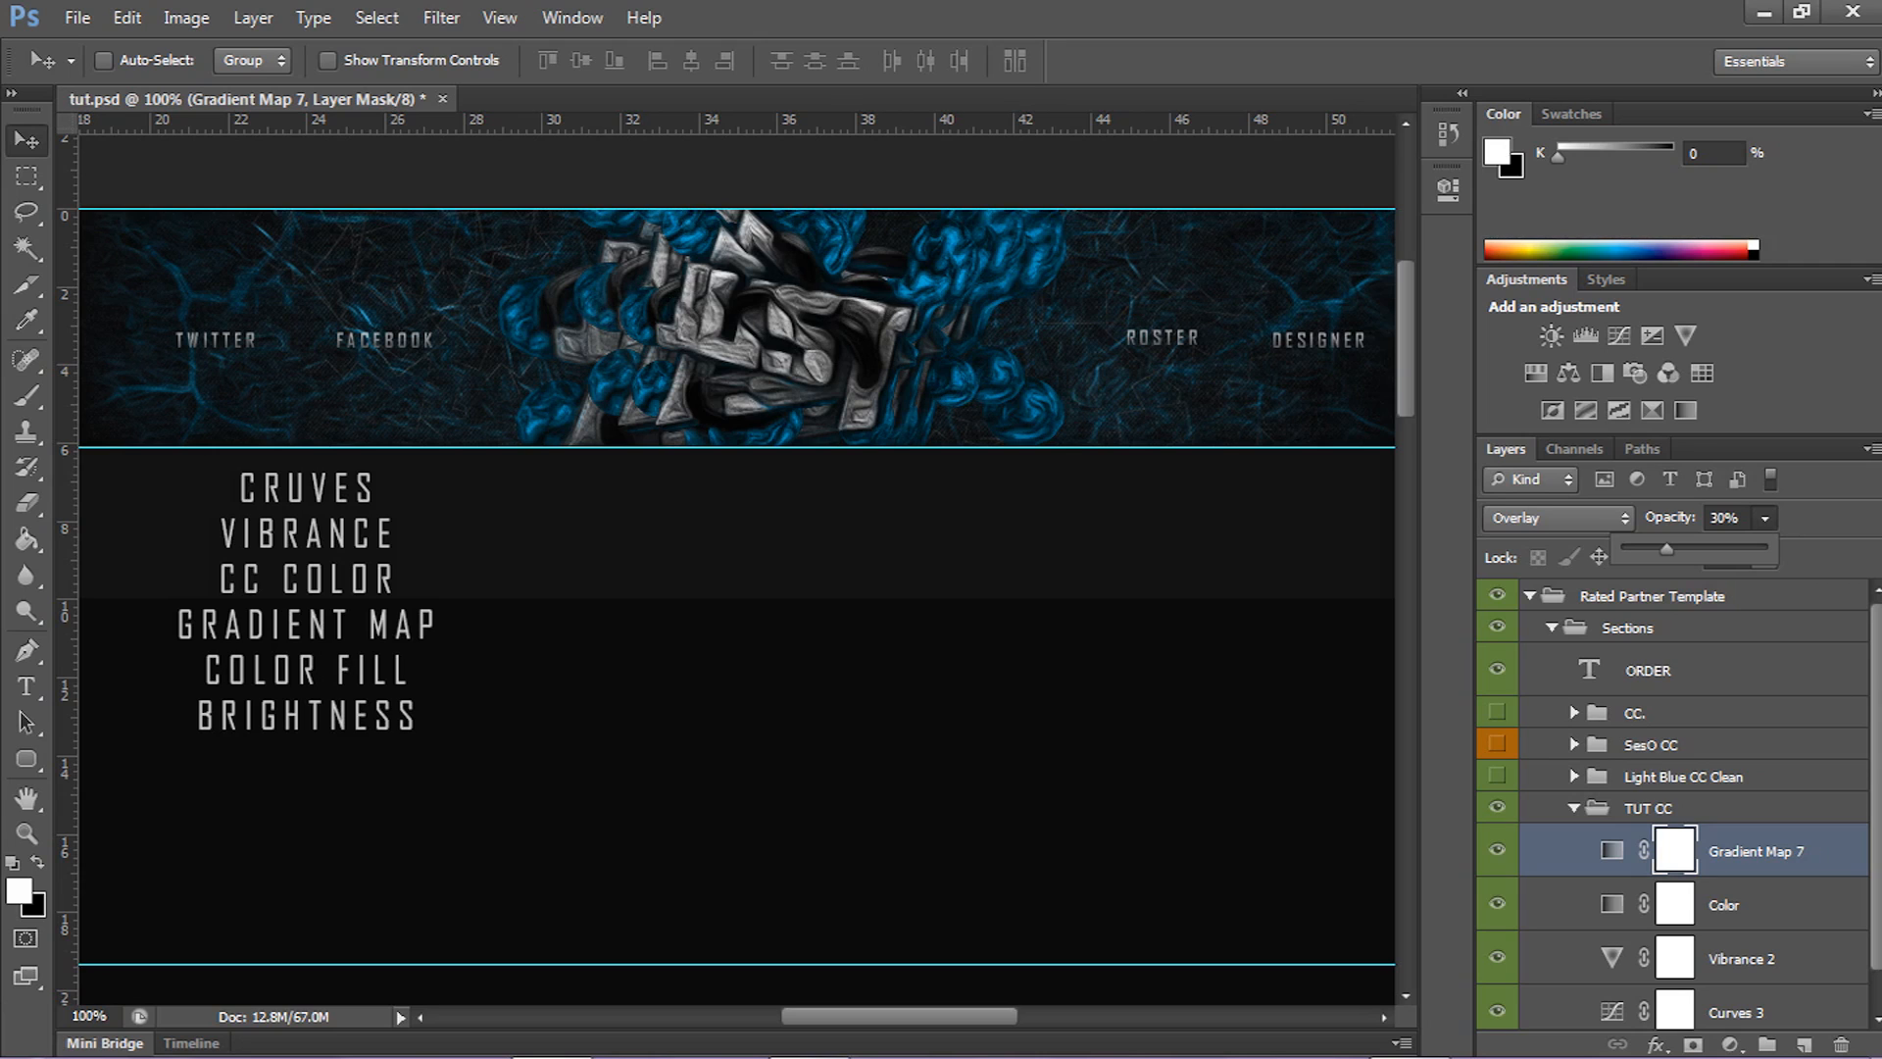
pyautogui.click(1612, 849)
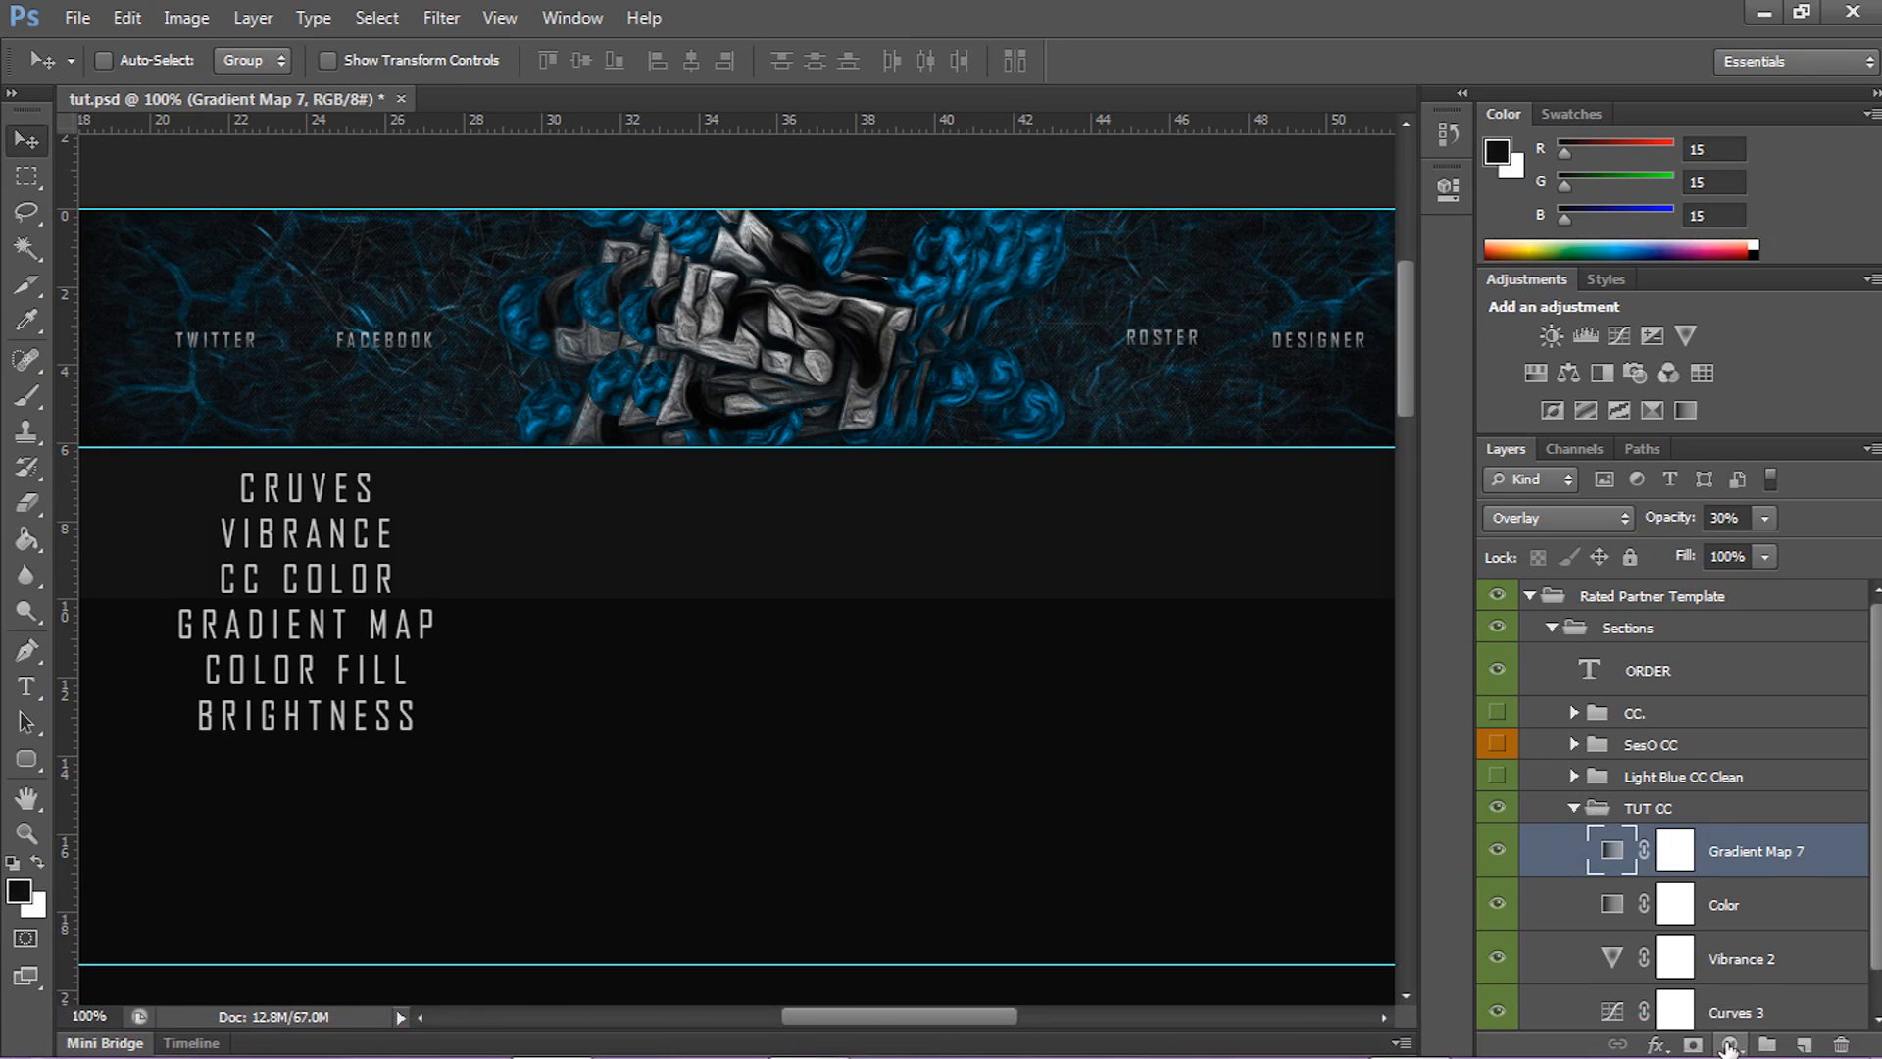
# - Add a Solid Color fill layer in dark grey 4b4b4b above the Overlay gradient map
pyautogui.click(1729, 1045)
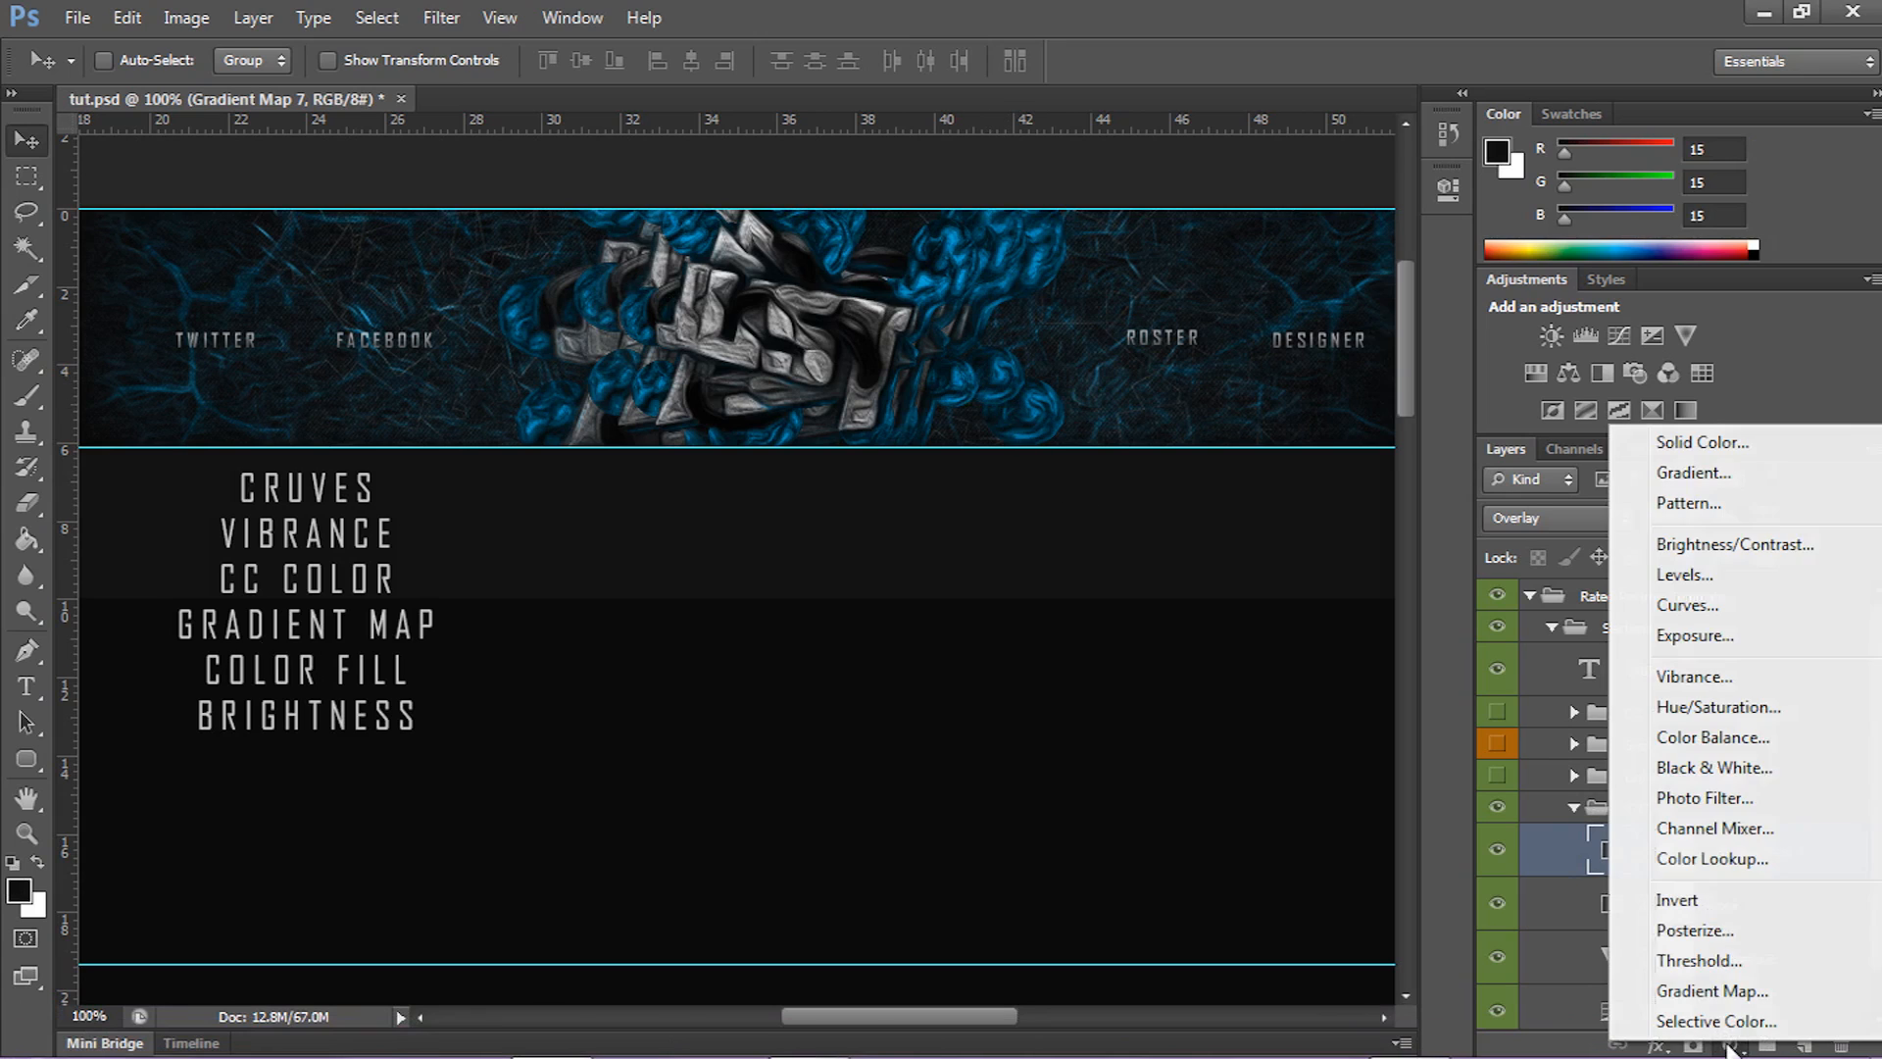
pyautogui.click(1702, 442)
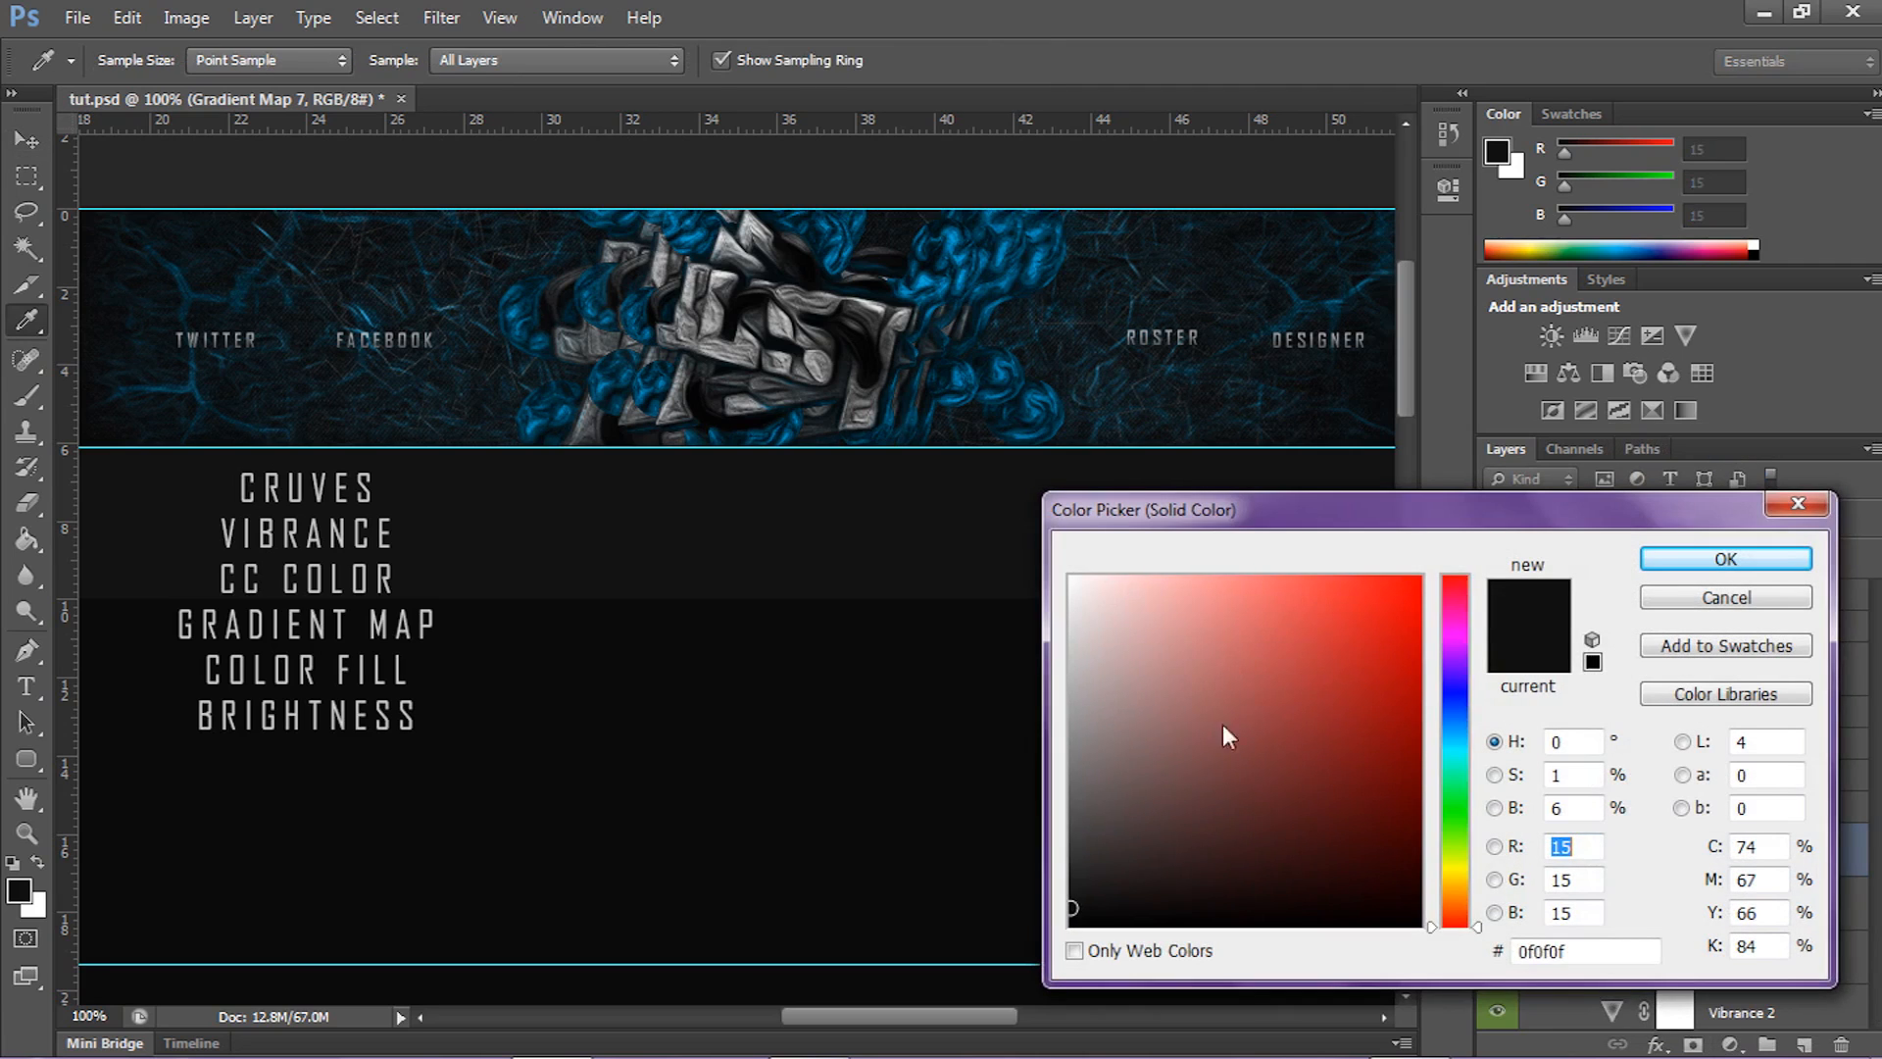
pyautogui.moveTo(1072, 854); pyautogui.dragTo(1071, 823)
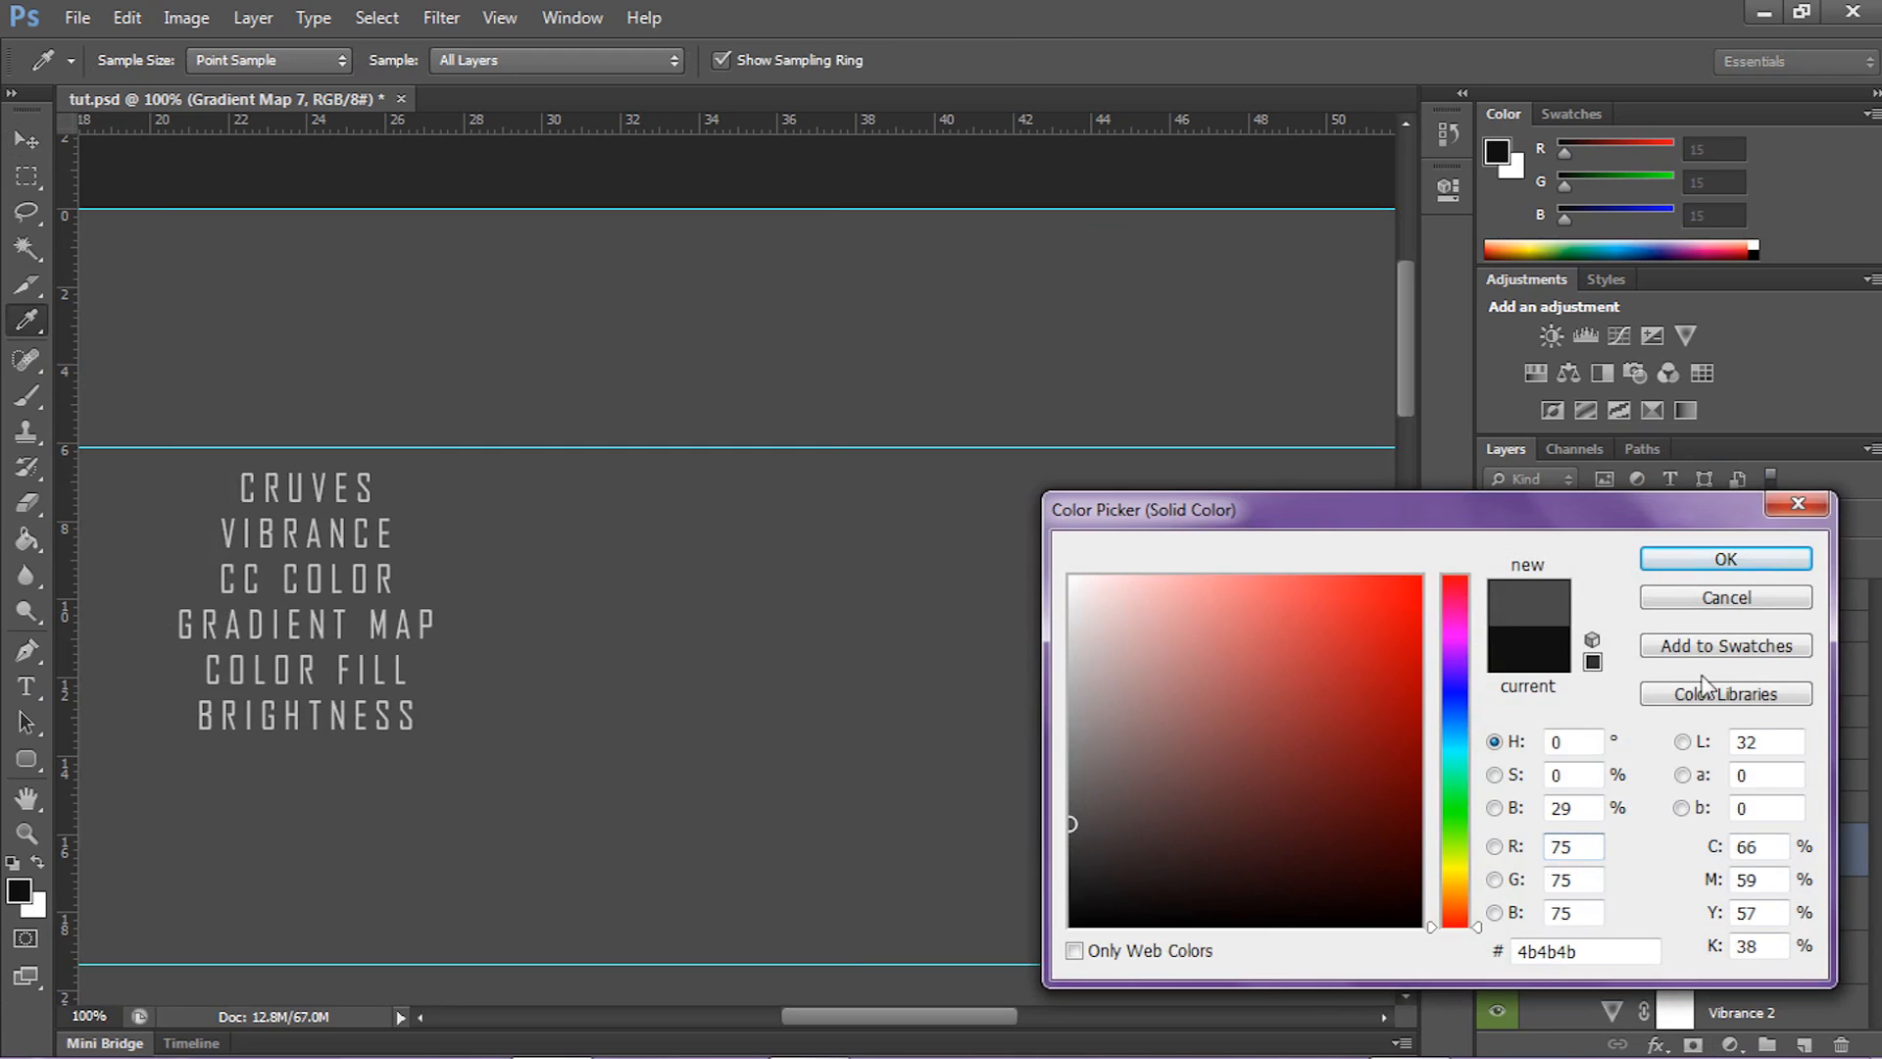
pyautogui.click(1720, 564)
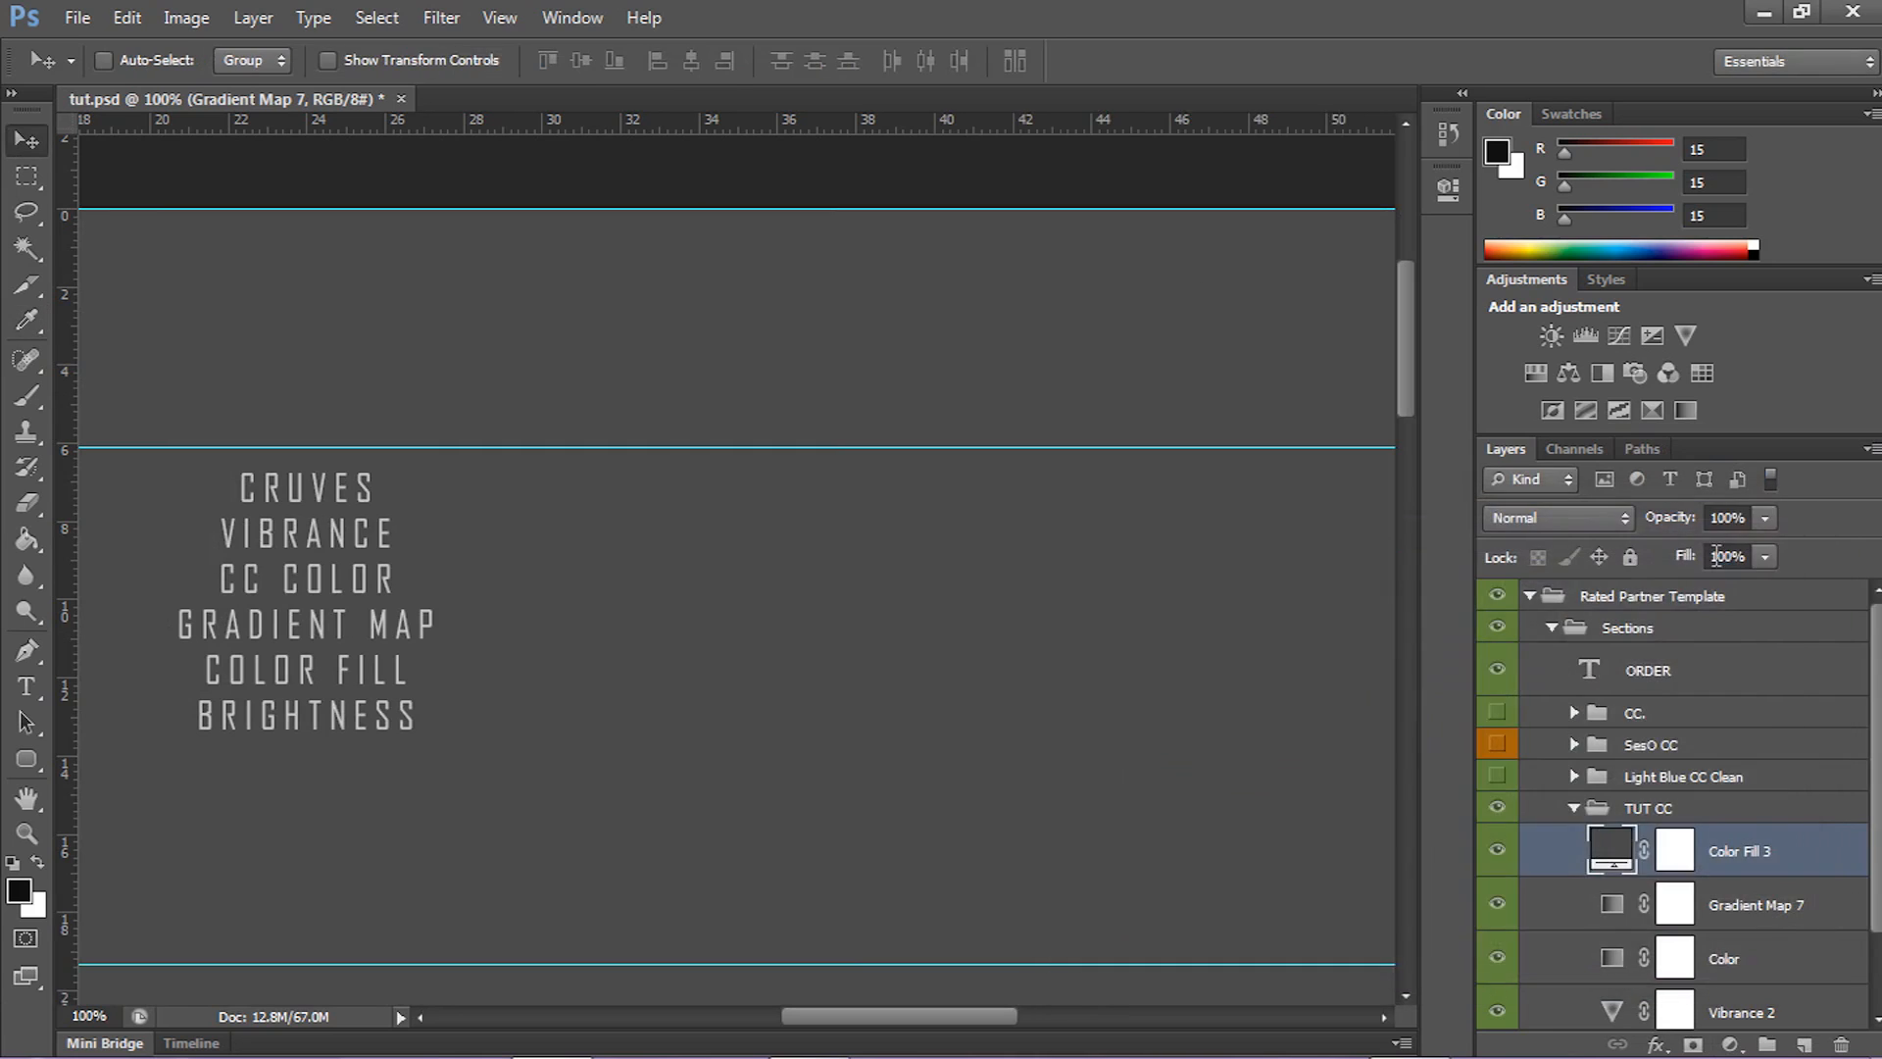
# - Set the grey fill layer's blend mode to Lighter Color and its opacity to 15%
pyautogui.click(1532, 514)
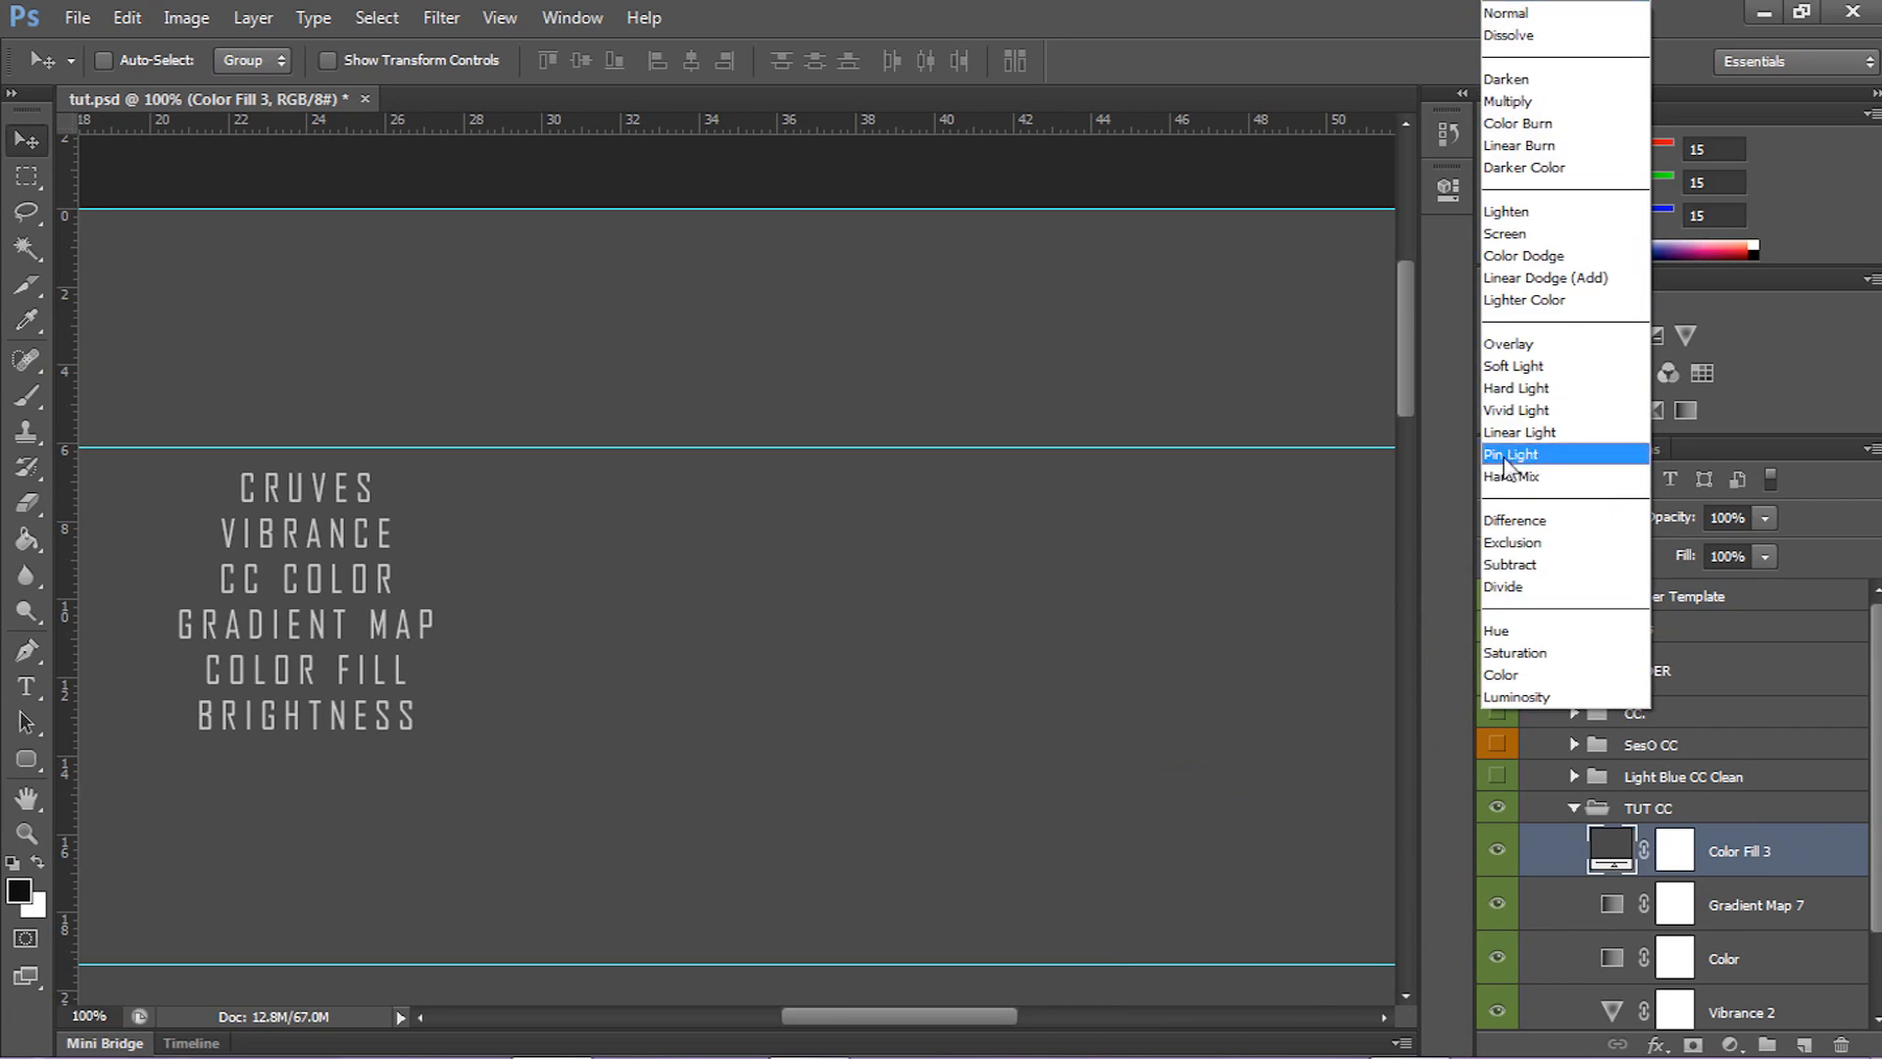
pyautogui.click(1514, 300)
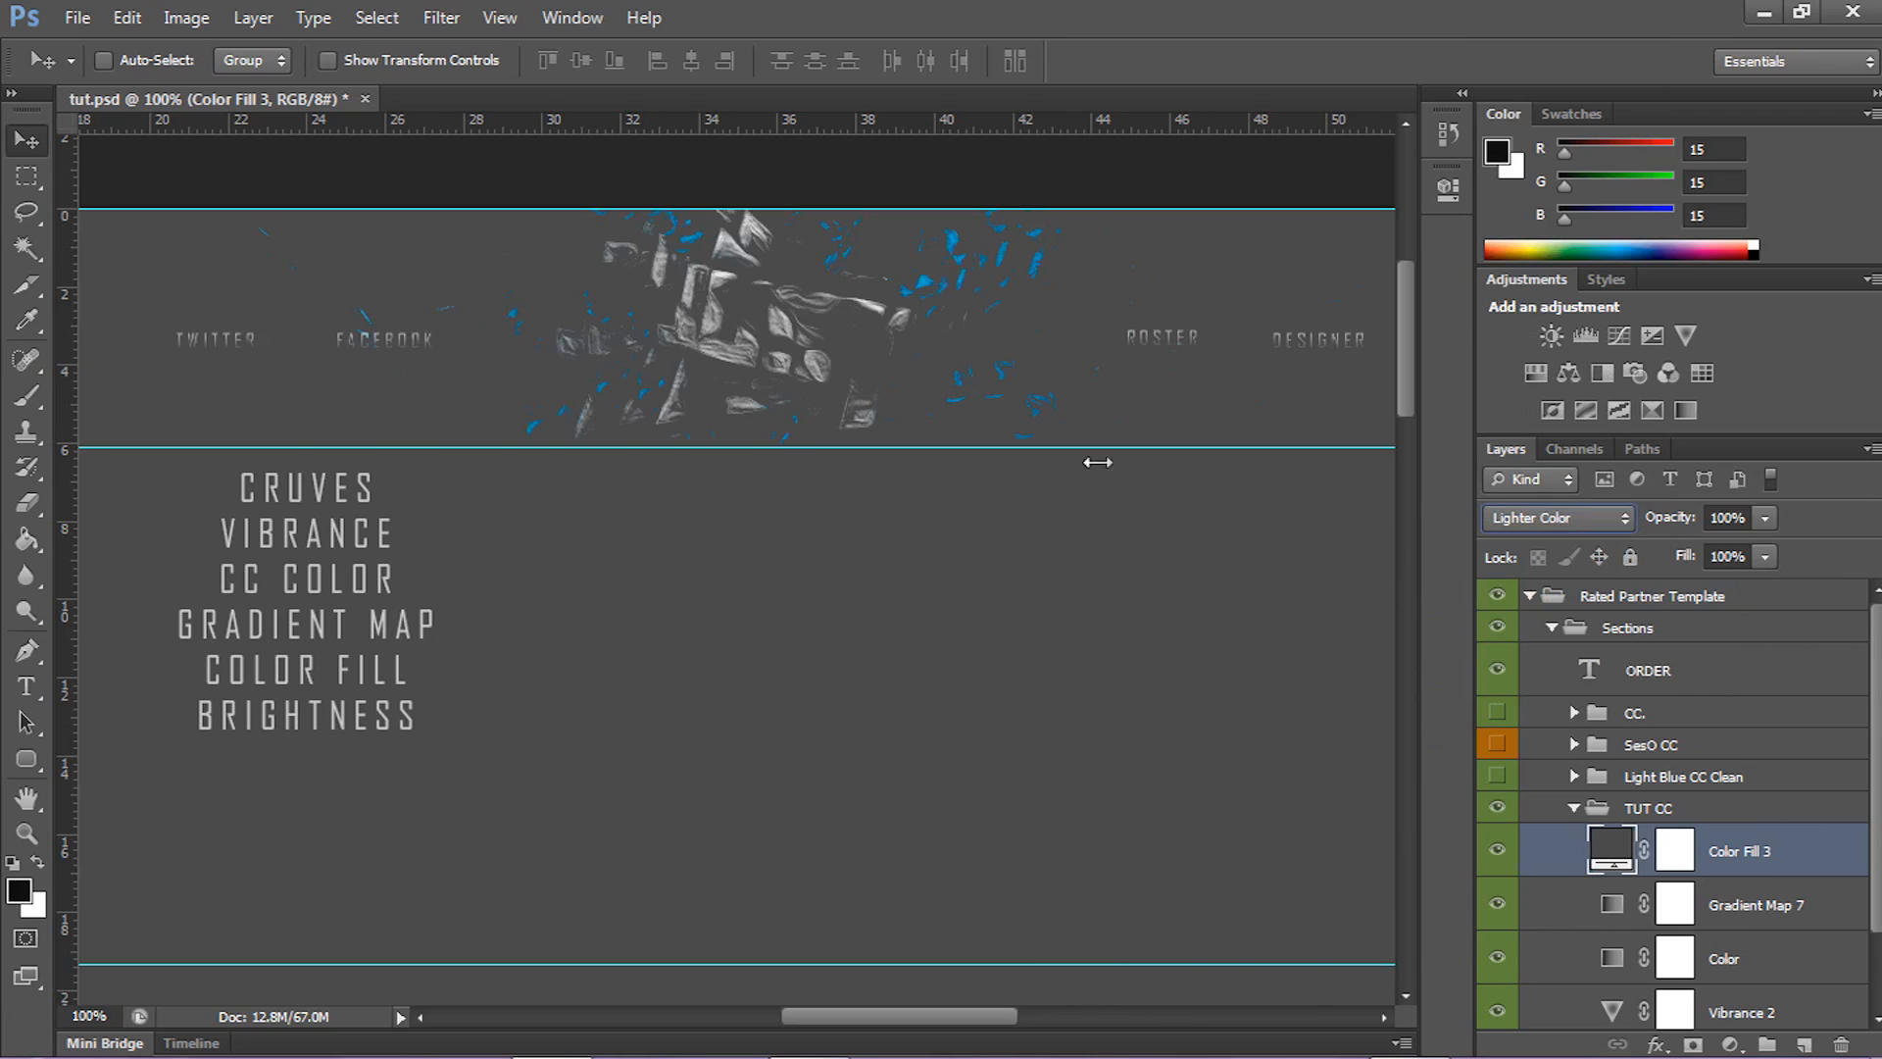
pyautogui.click(1763, 518)
pyautogui.moveTo(1697, 547); pyautogui.dragTo(1668, 549)
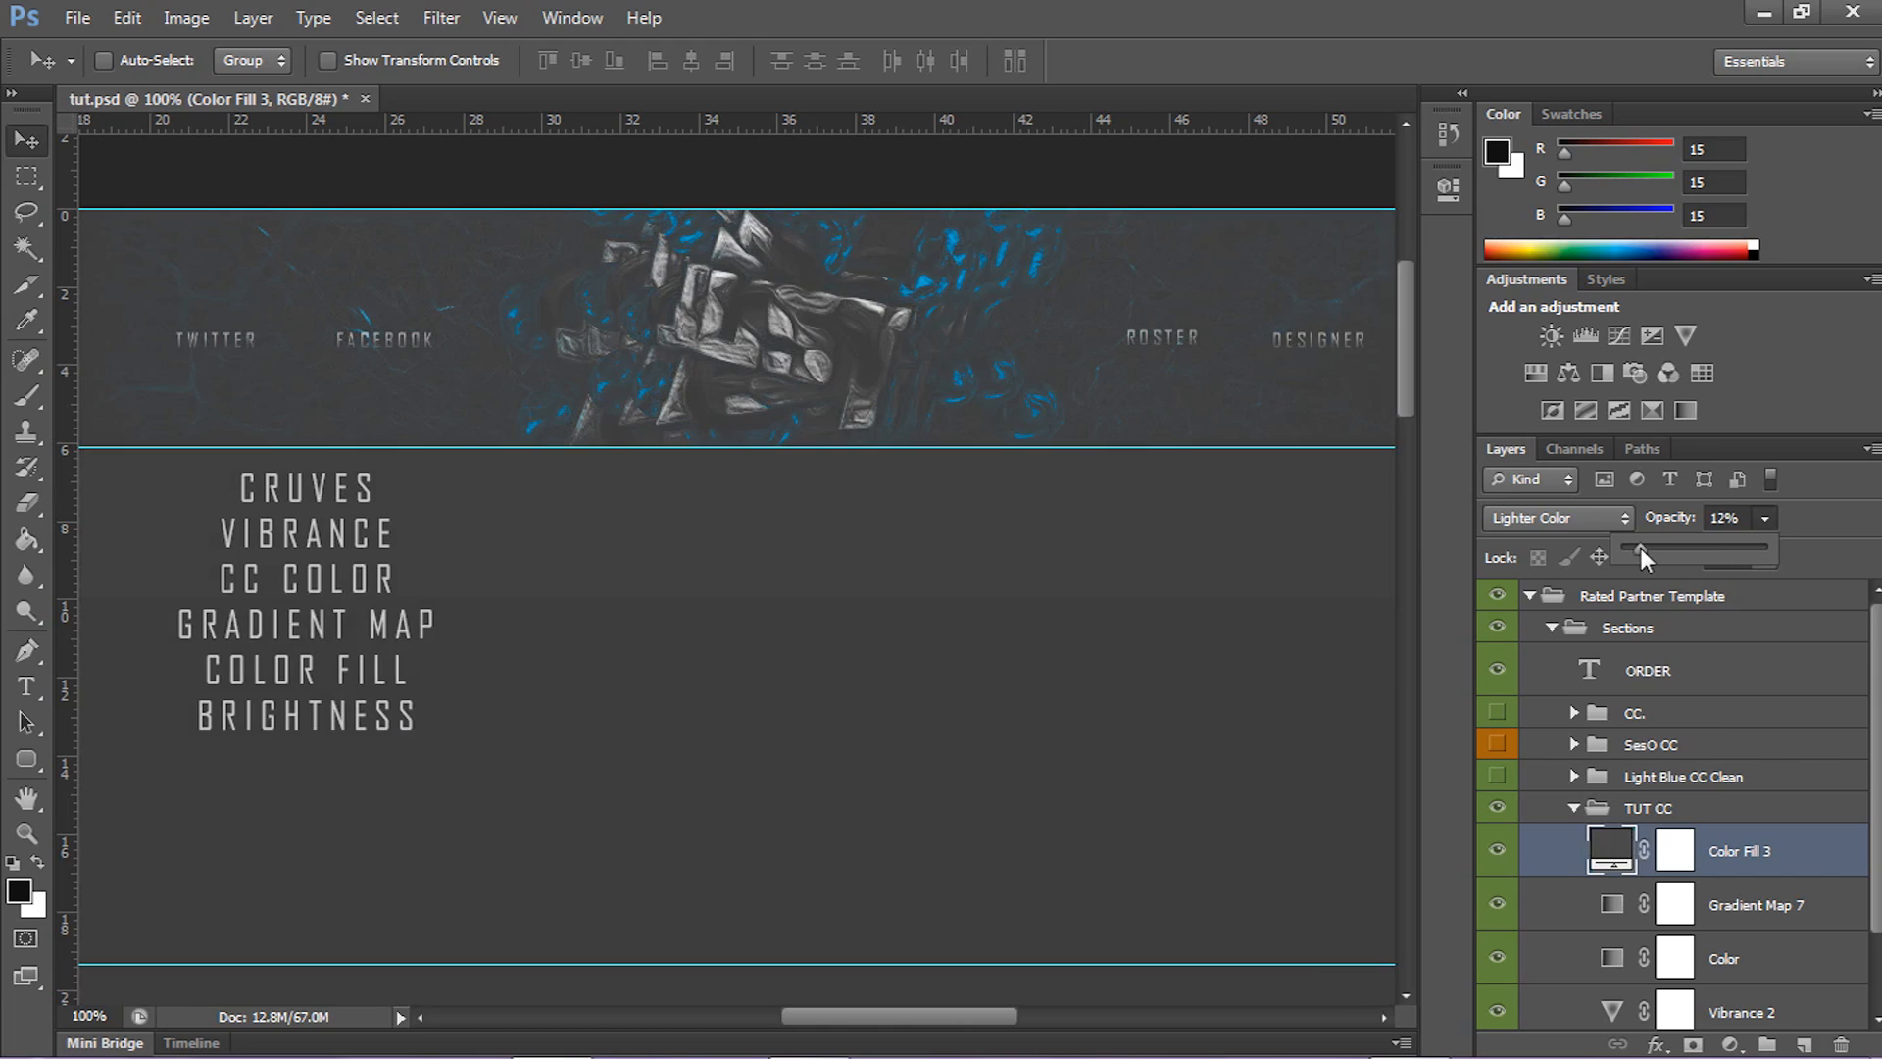
pyautogui.moveTo(1639, 547); pyautogui.dragTo(1645, 549)
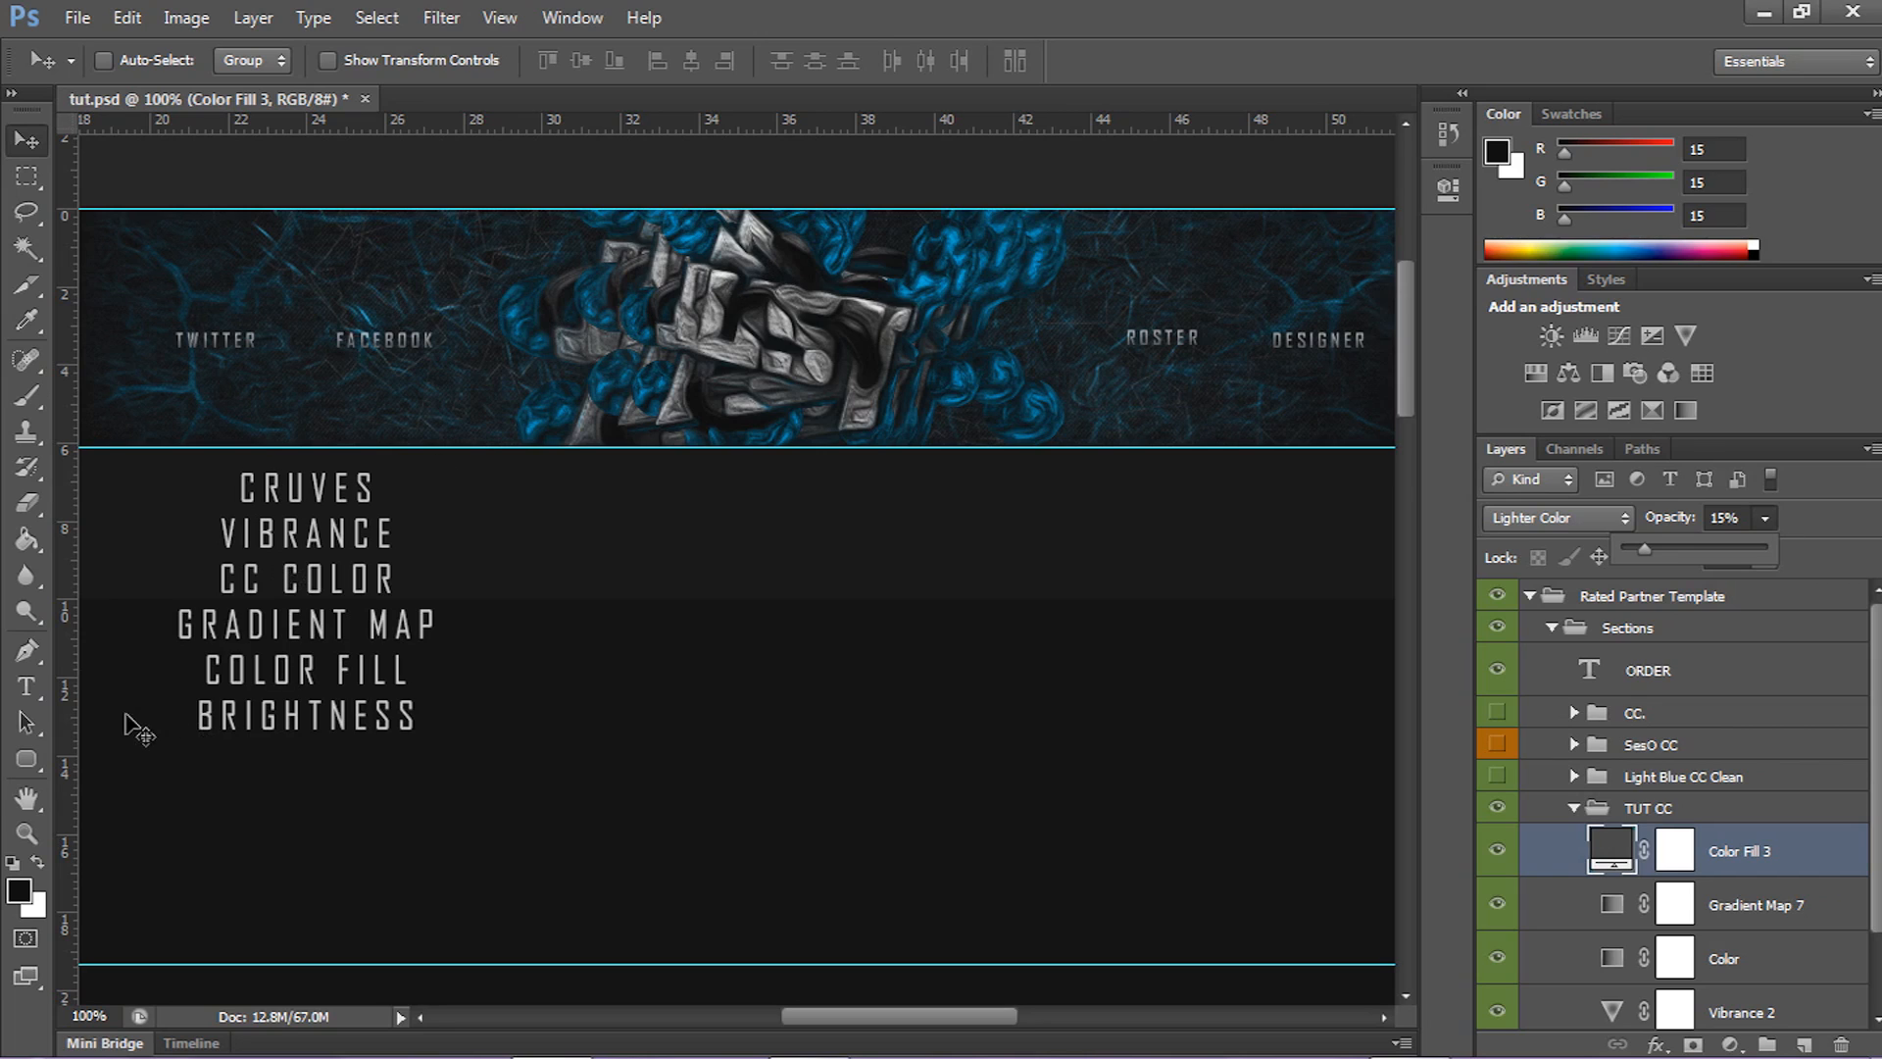
# - Add a Brightness/Contrast layer above the grey fill with Brightness 21 and Contrast 60, and collapse the TUT CC group
pyautogui.click(1730, 1045)
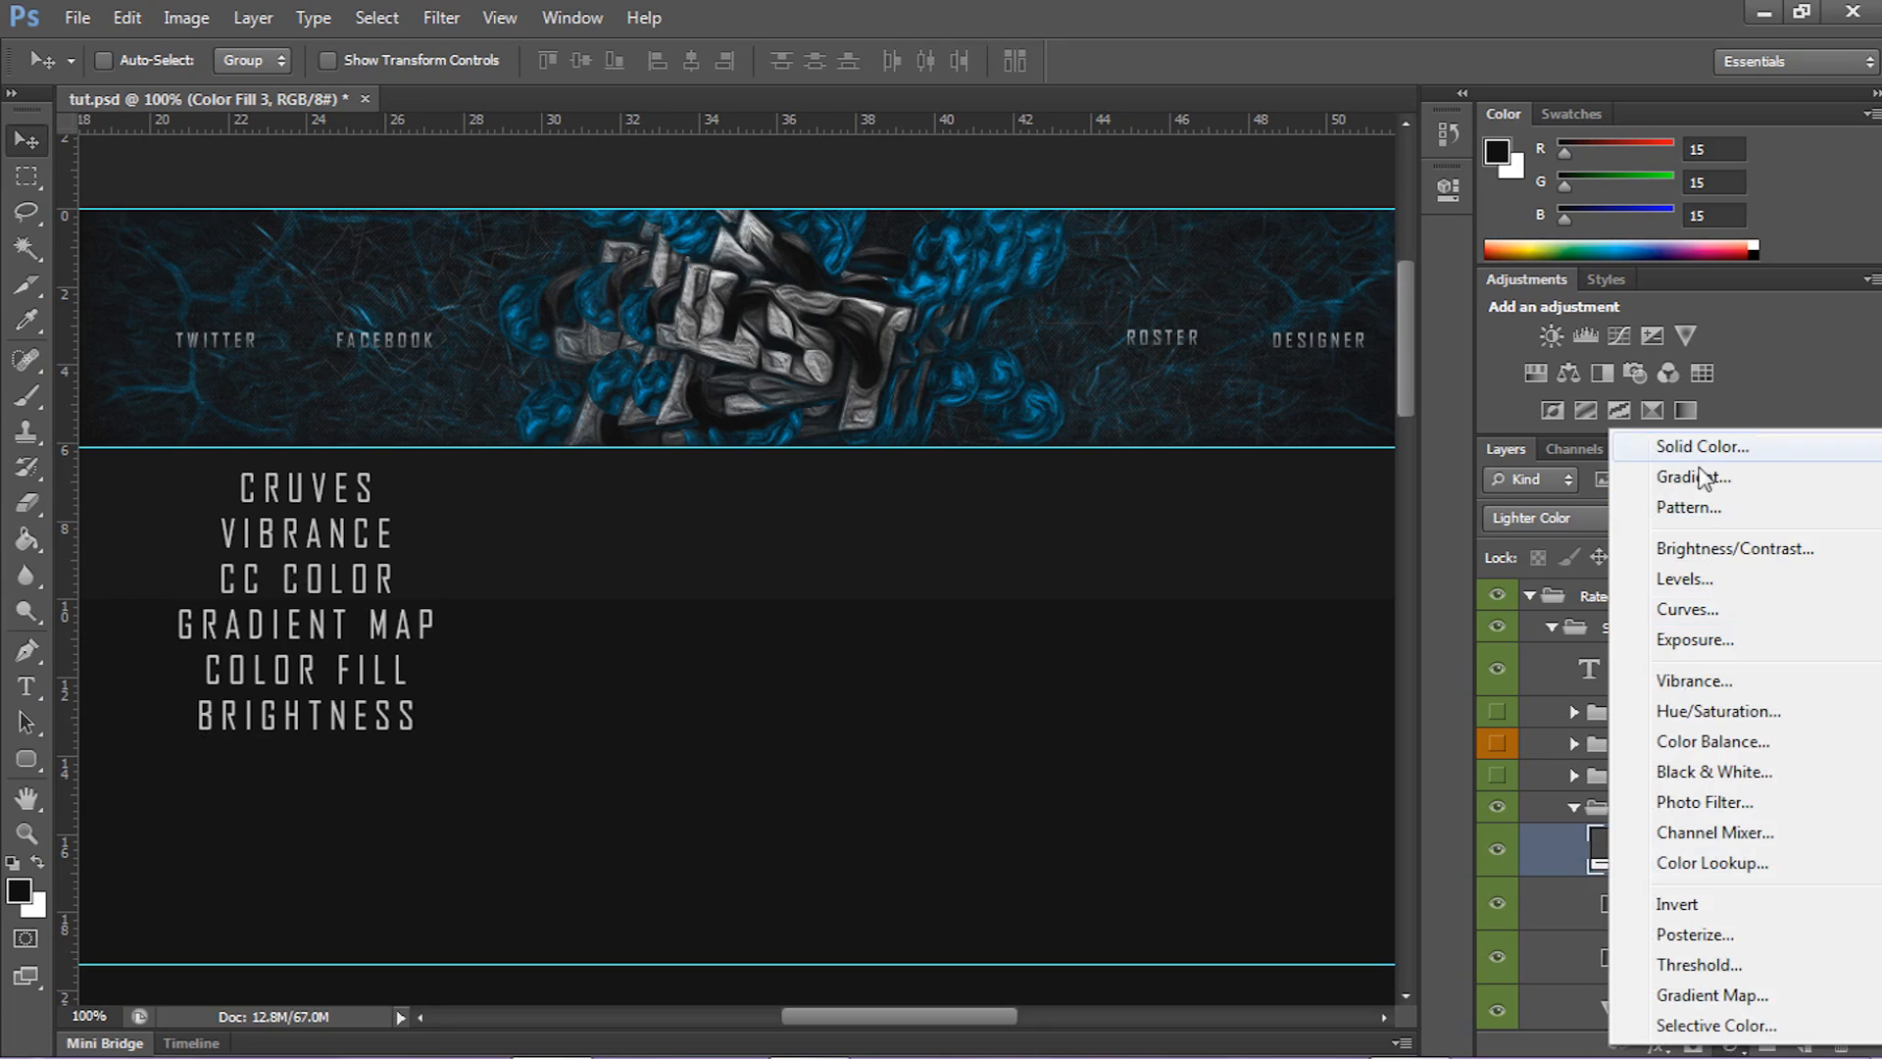
pyautogui.click(1710, 548)
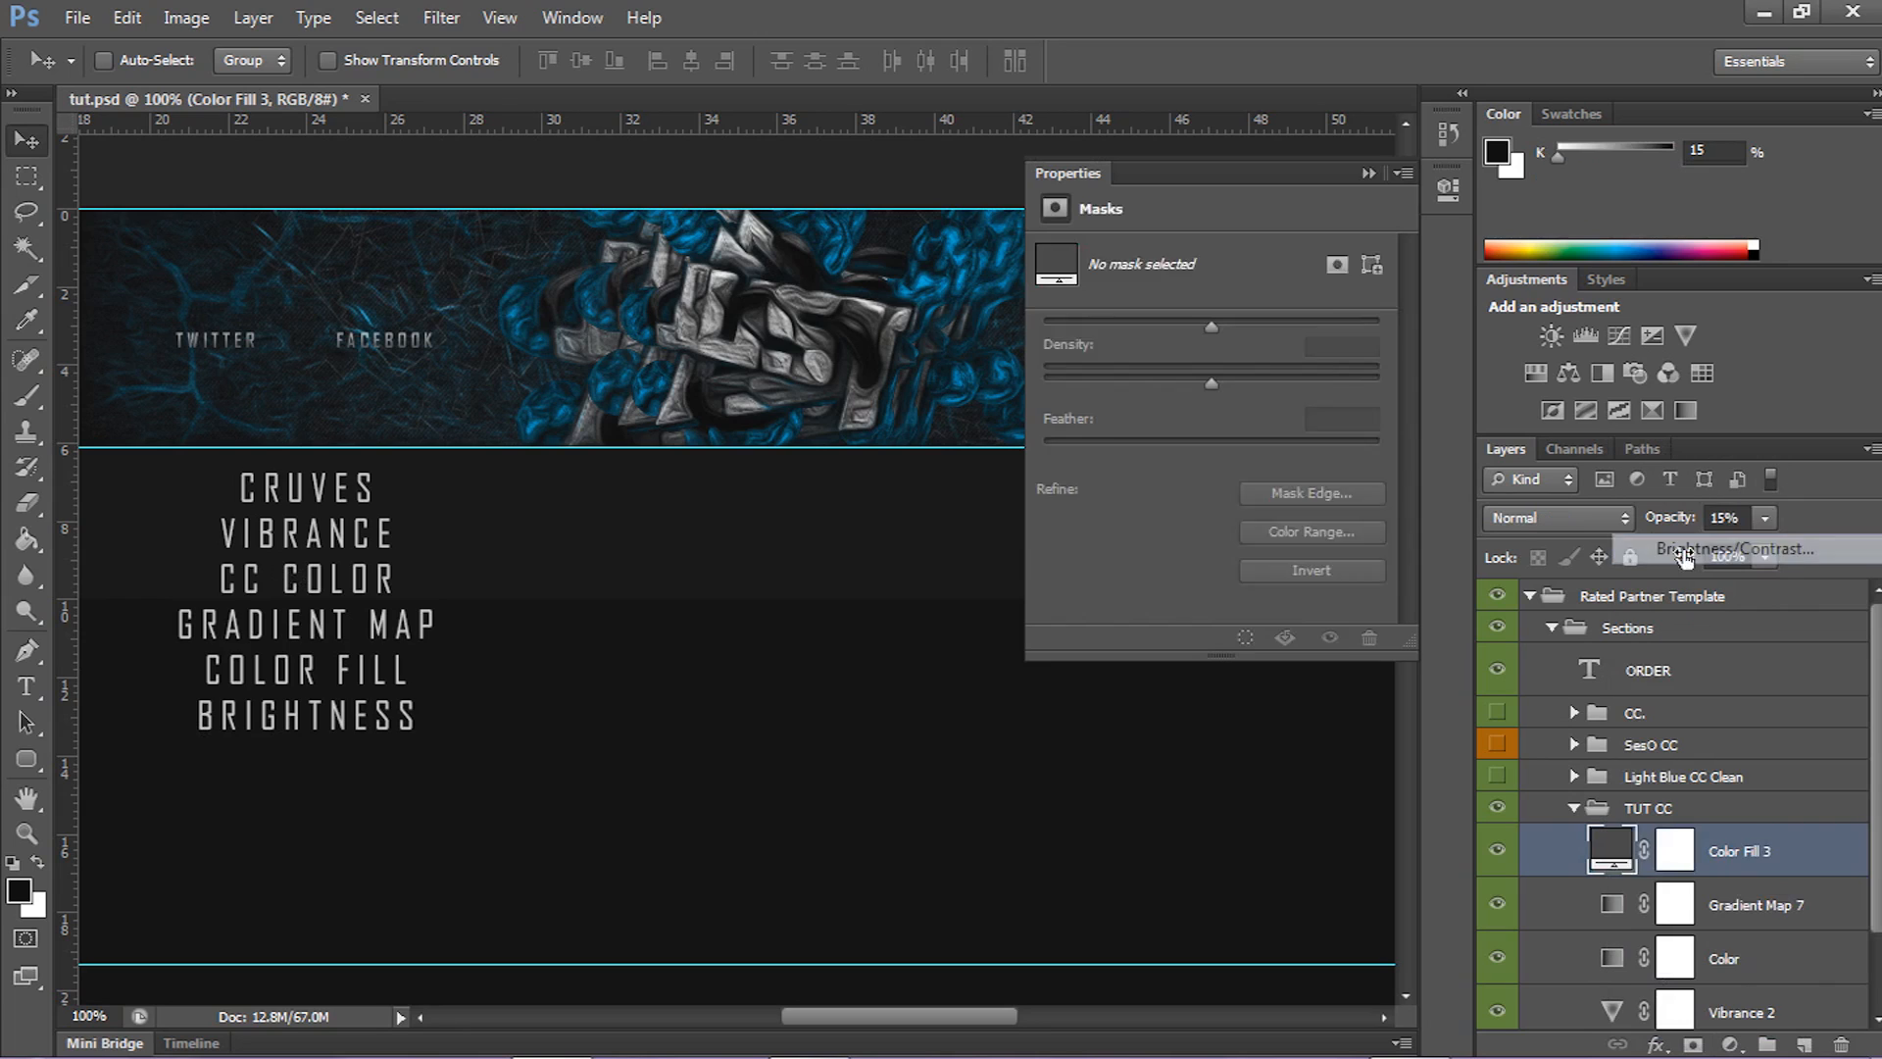
pyautogui.moveTo(1213, 382); pyautogui.dragTo(1286, 386)
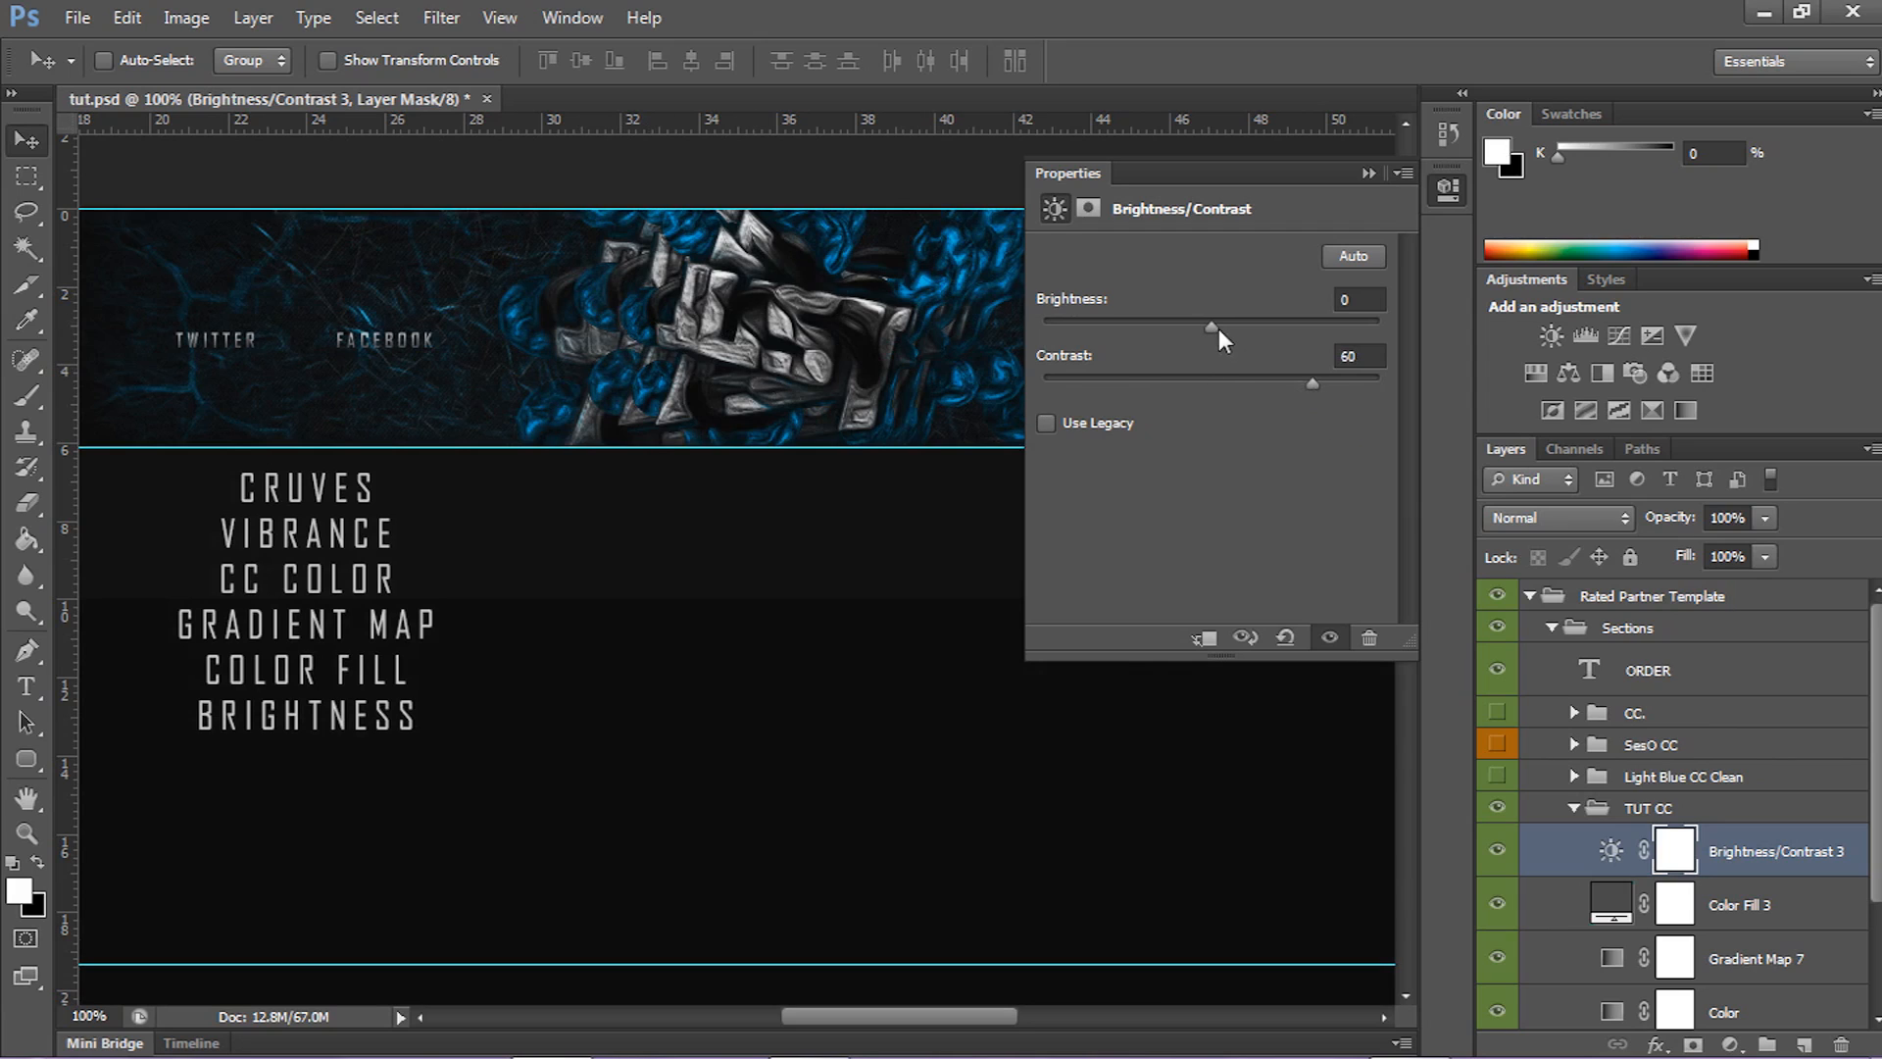
pyautogui.moveTo(1213, 330); pyautogui.dragTo(1235, 329)
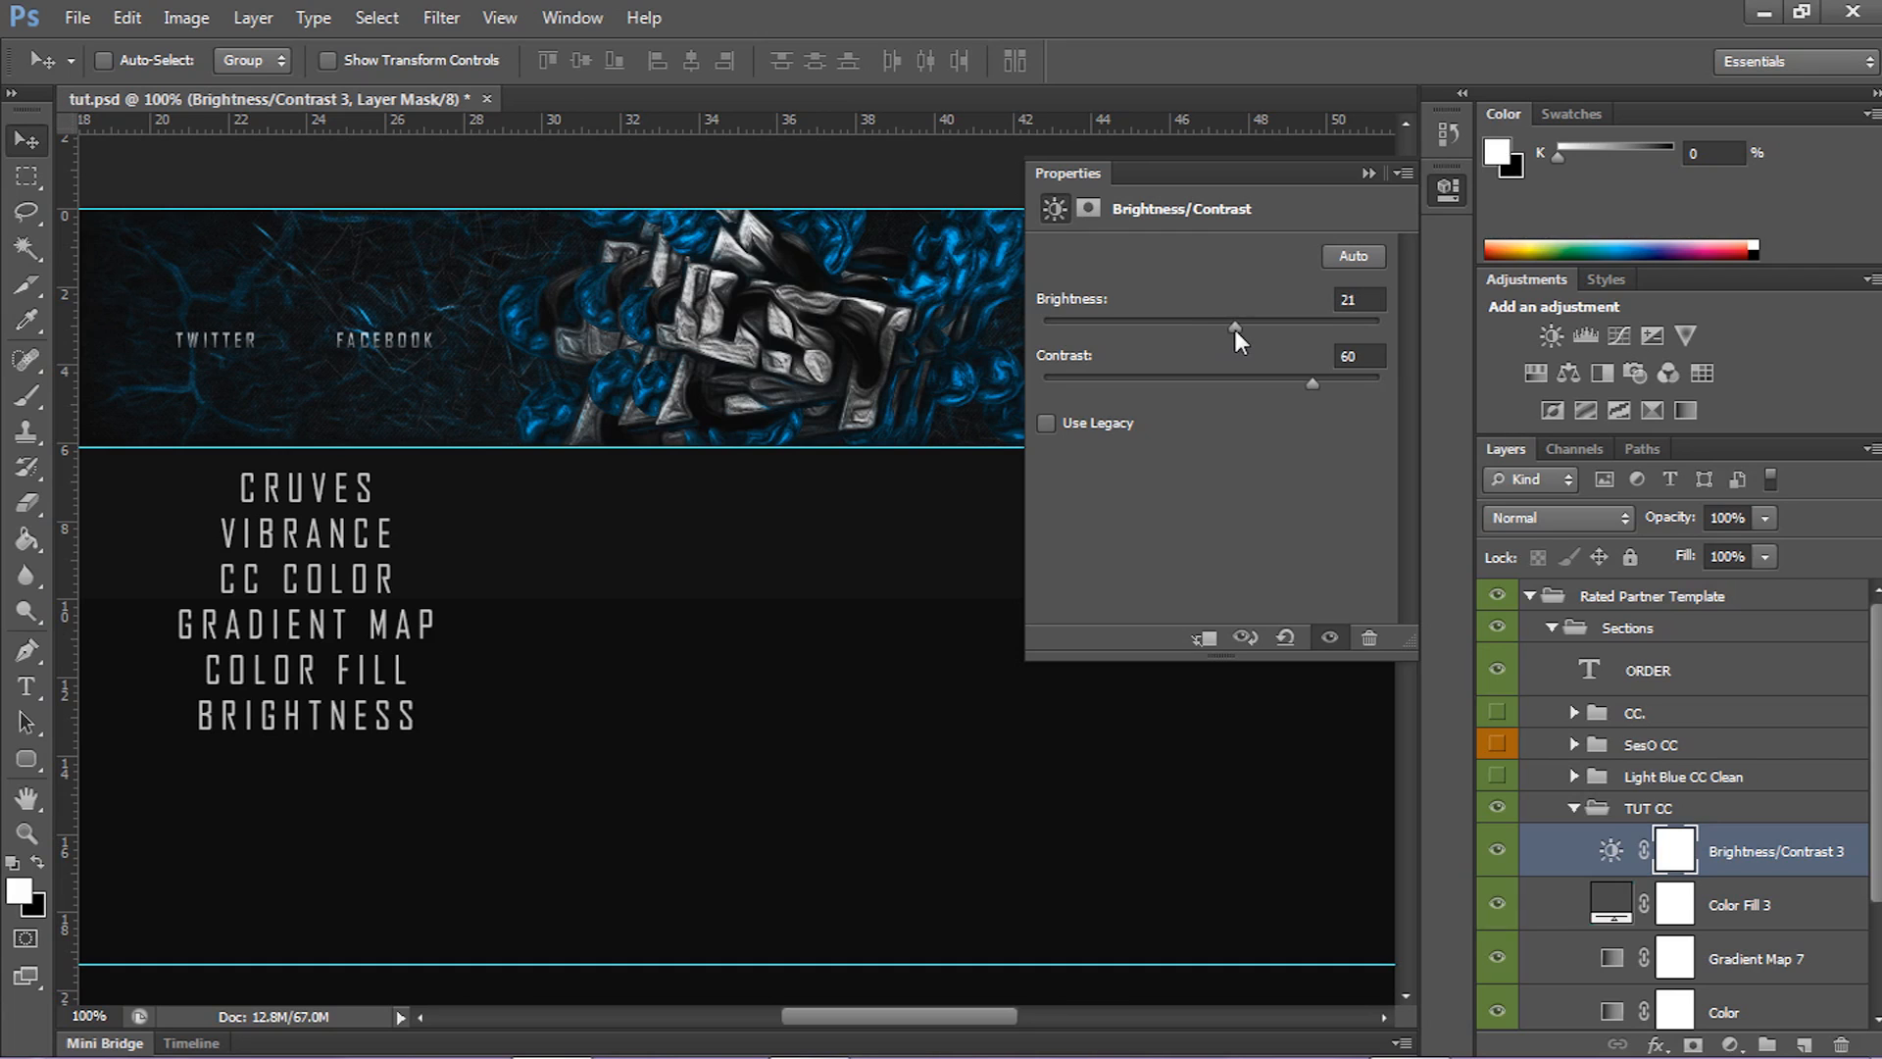
pyautogui.click(1368, 172)
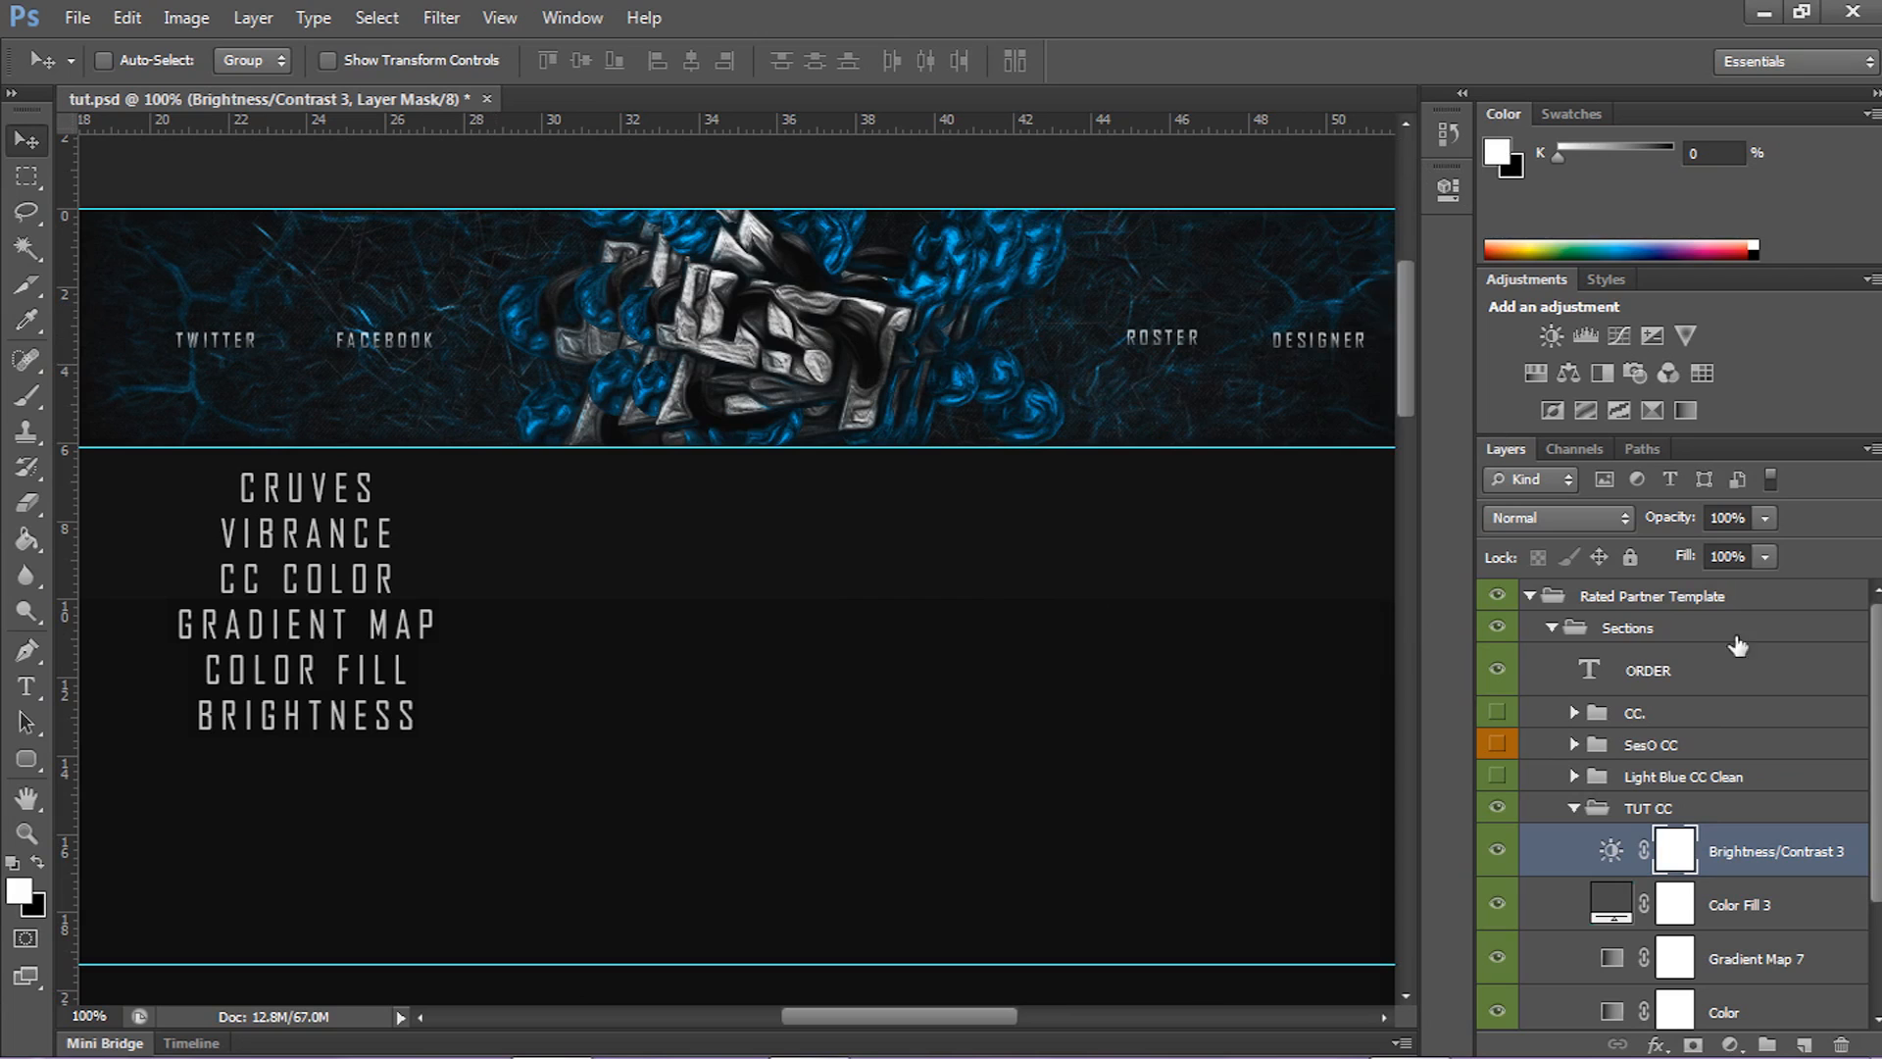
pyautogui.click(1572, 809)
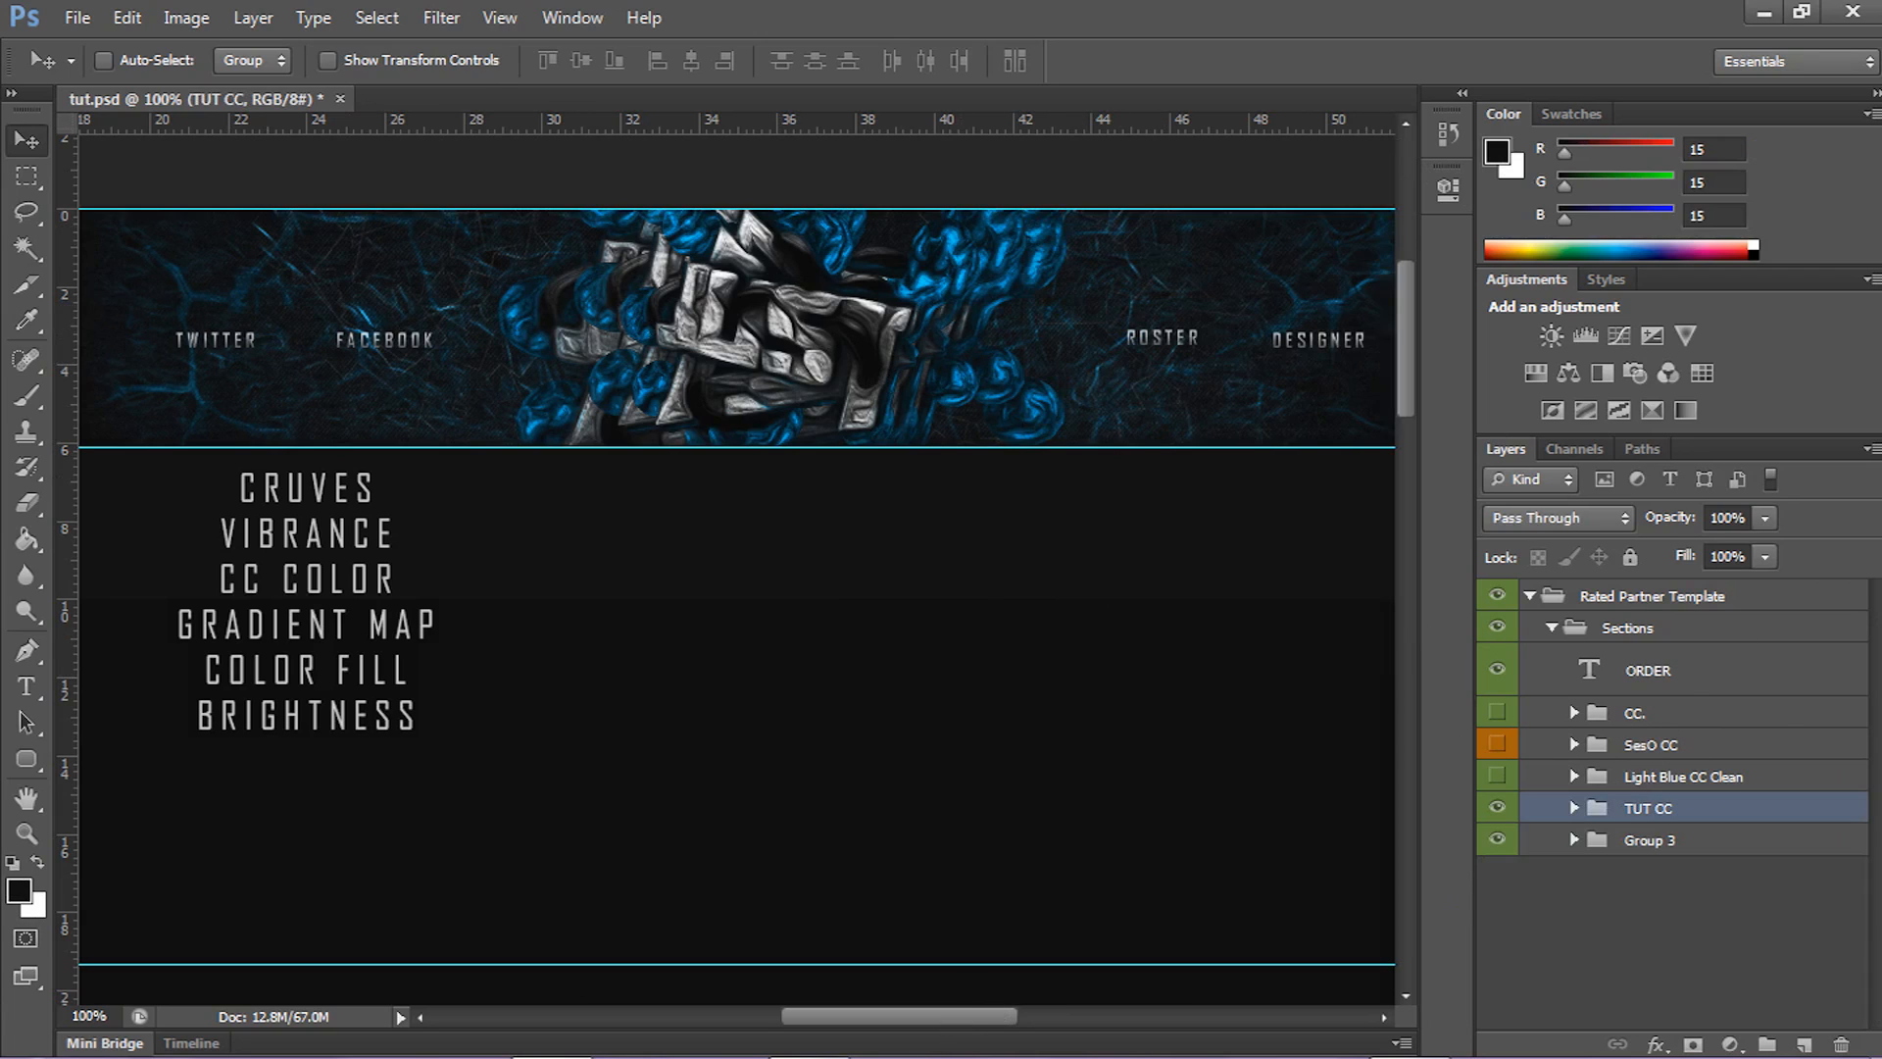
pyautogui.click(1858, 878)
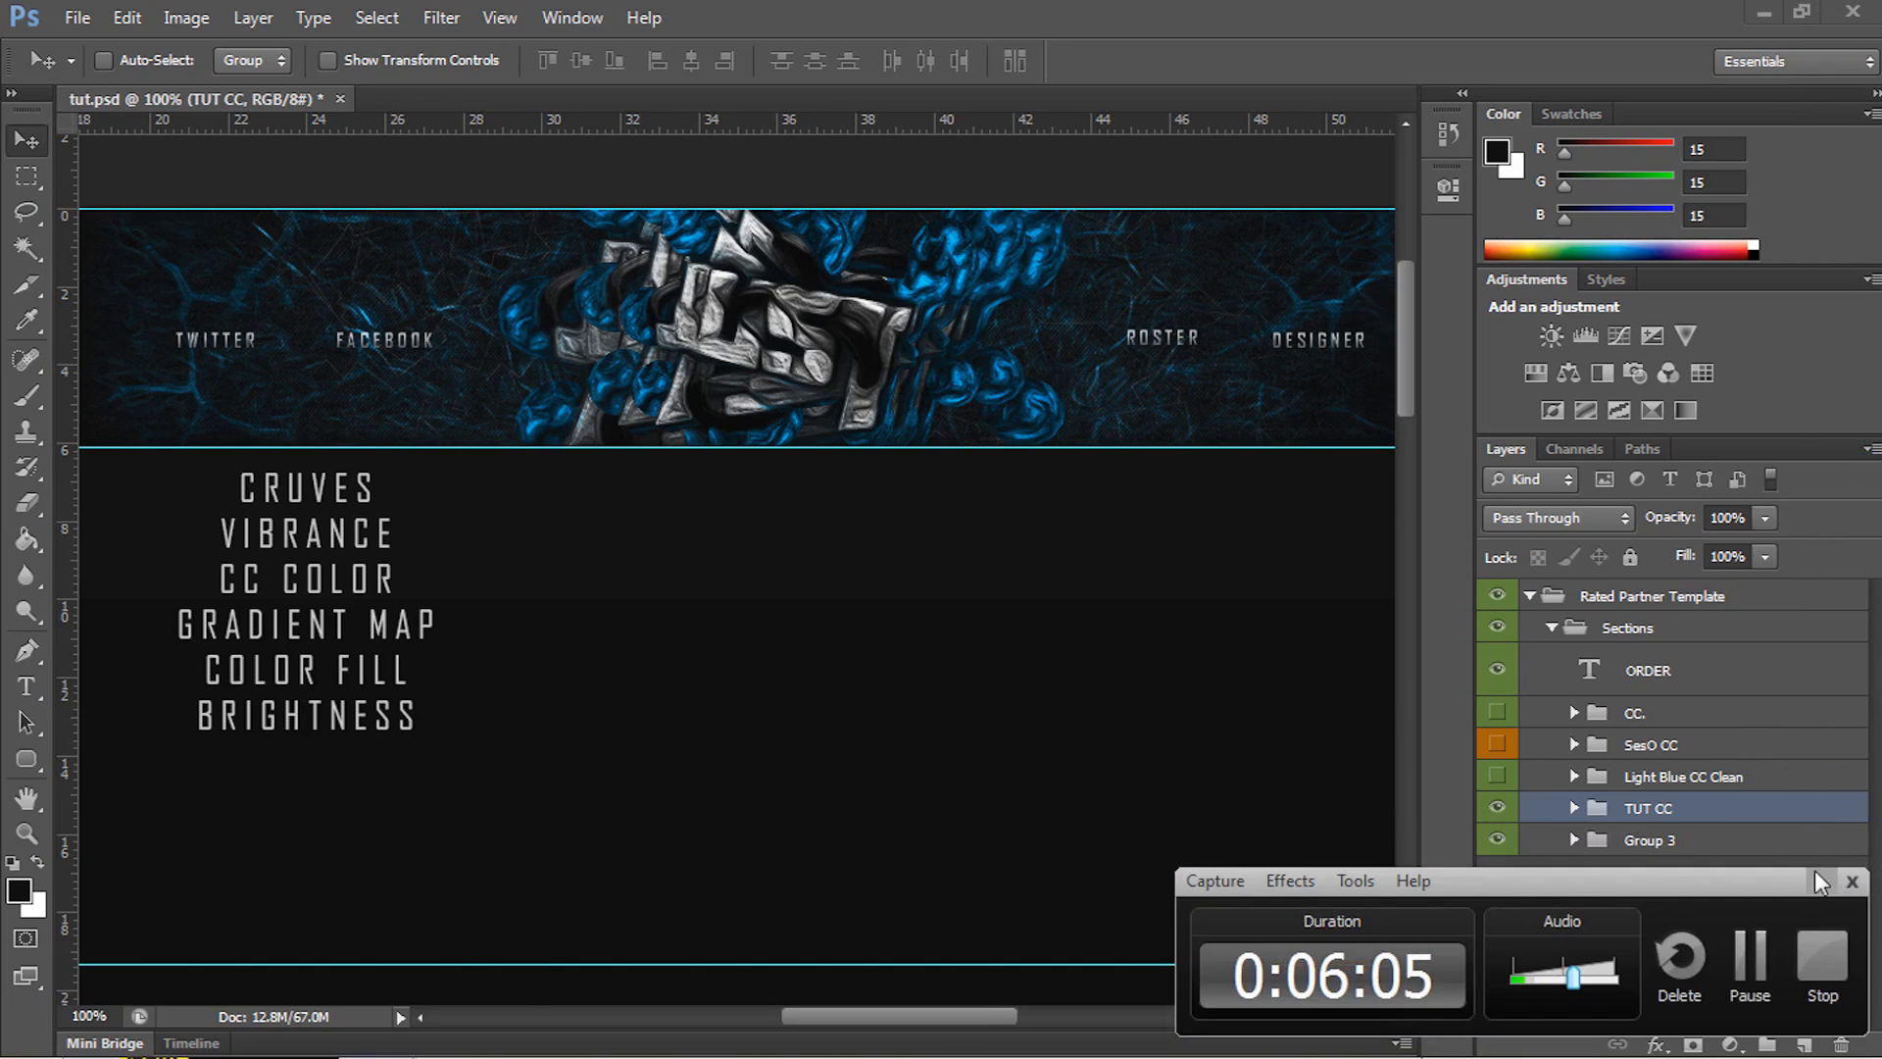
pyautogui.click(1821, 880)
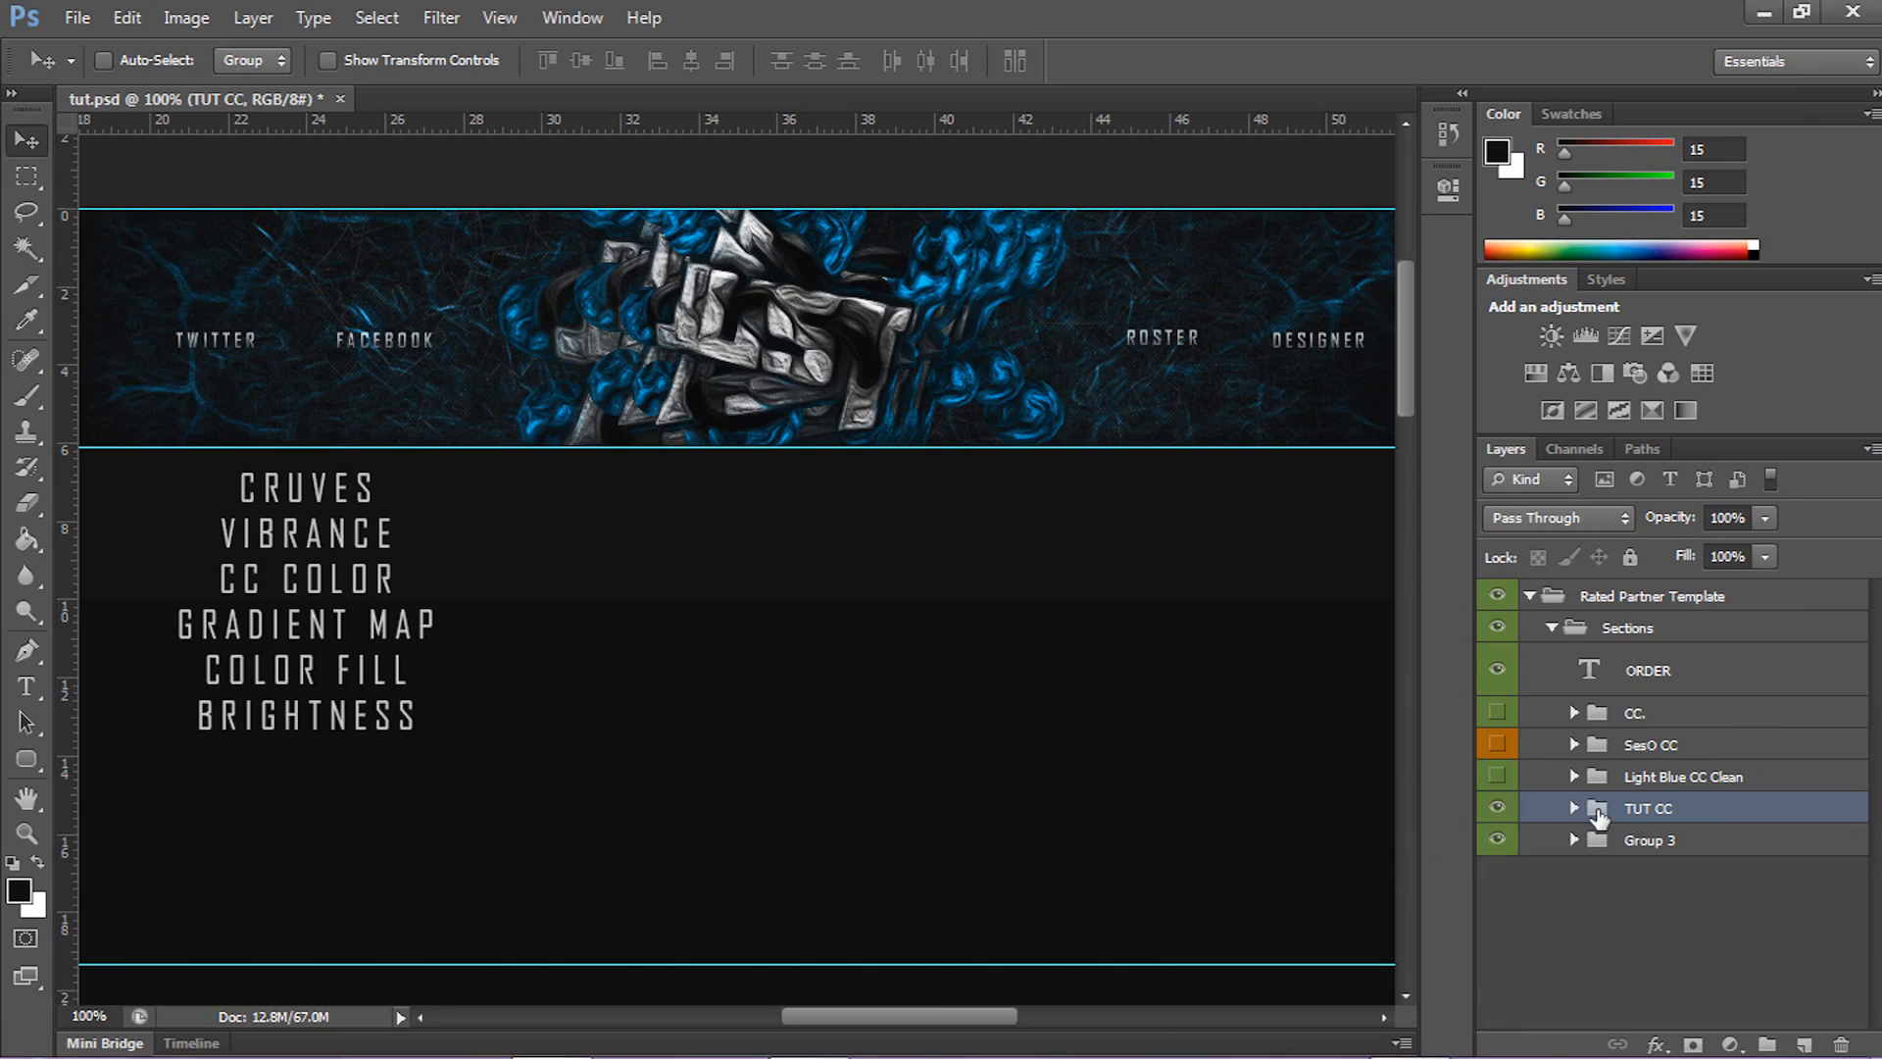
# - Compare the banner without colour correction, with the SesO CC group and with the TUT CC group by switching their visibility
pyautogui.click(1574, 809)
pyautogui.scroll(-1, 1575, 784)
pyautogui.click(1574, 777)
pyautogui.click(1499, 809)
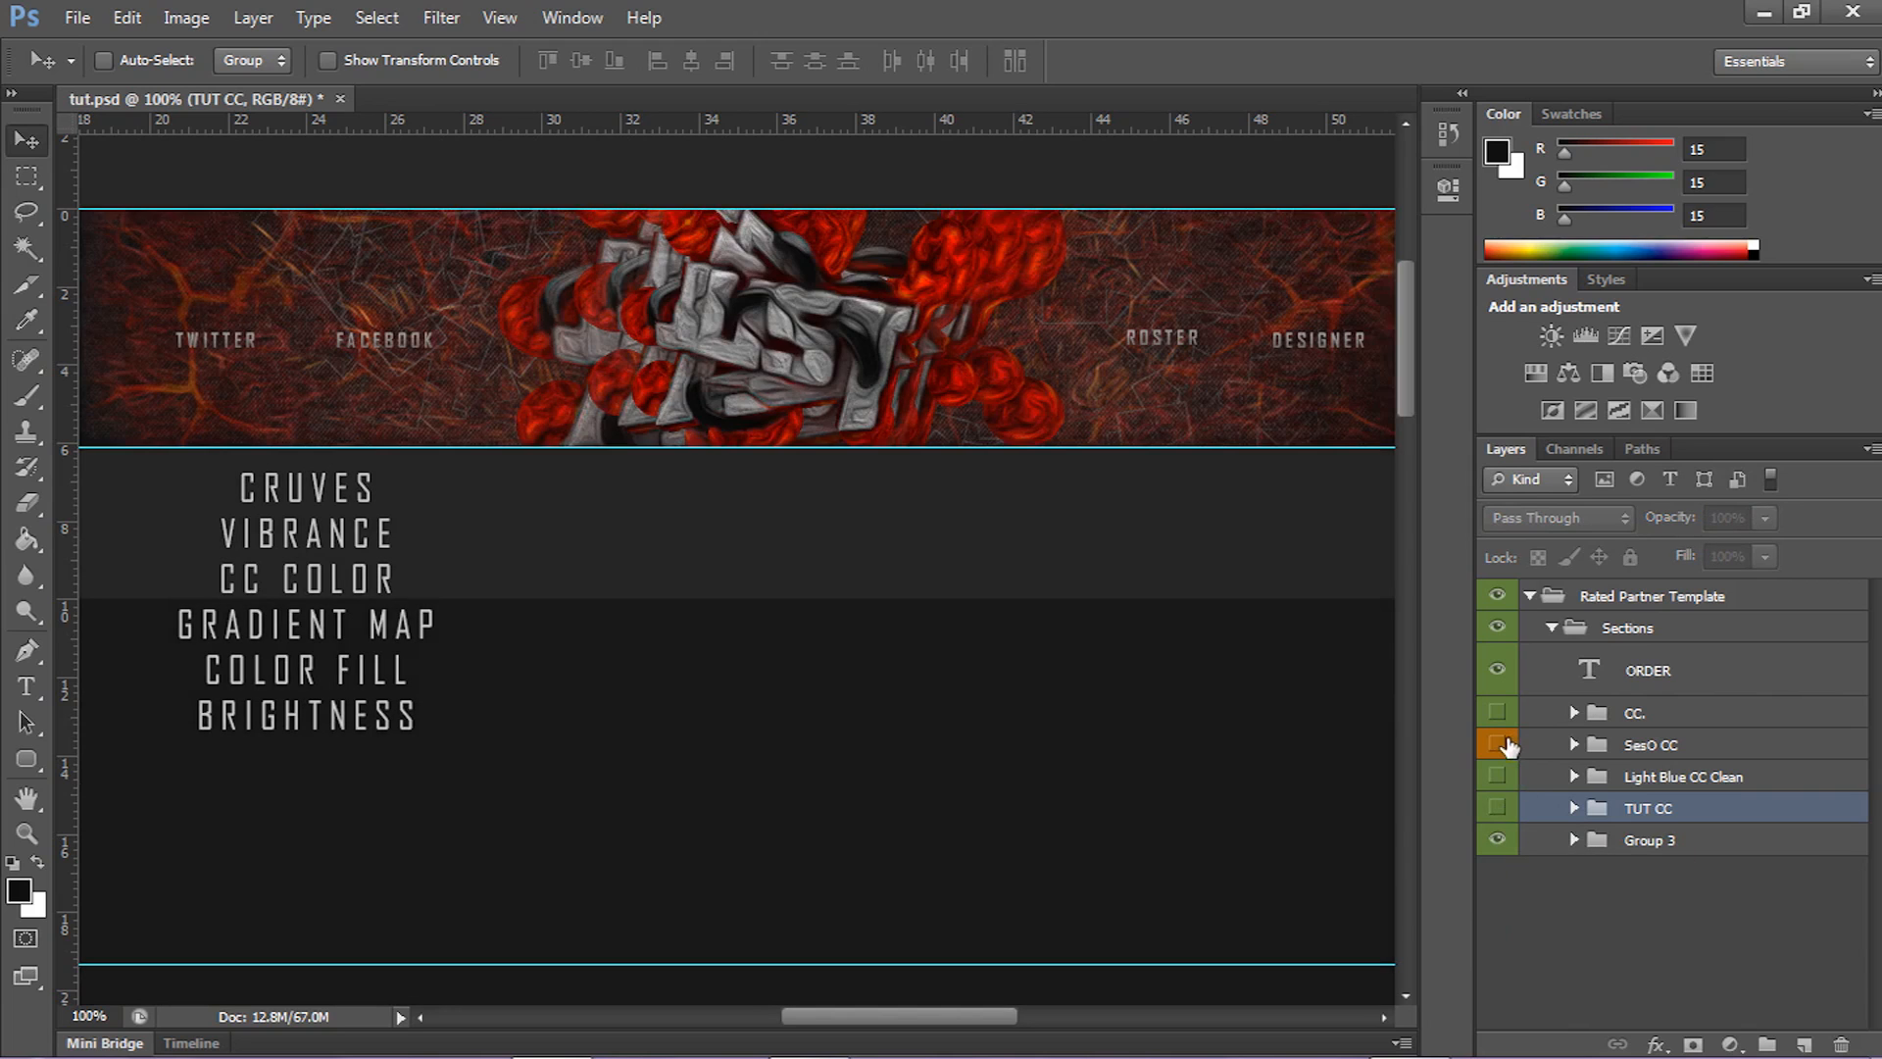
pyautogui.click(1497, 745)
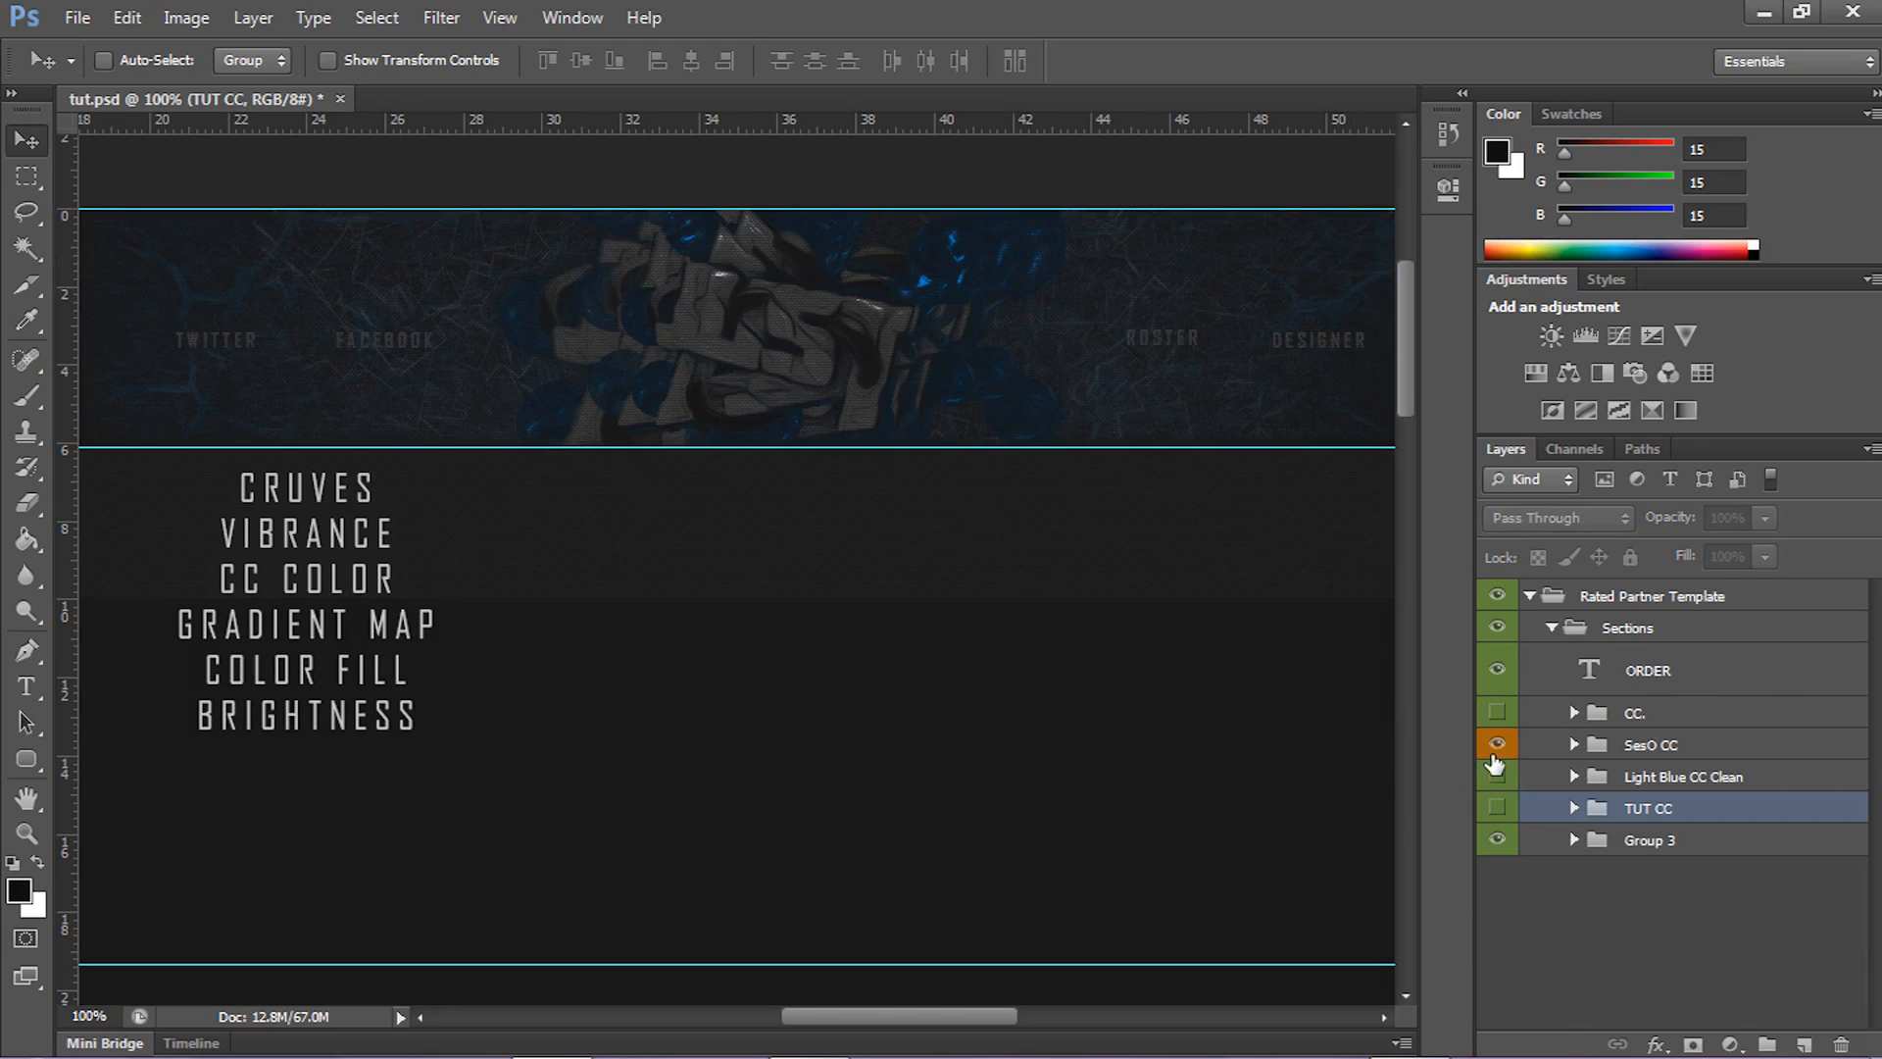
pyautogui.click(1497, 745)
pyautogui.click(1498, 808)
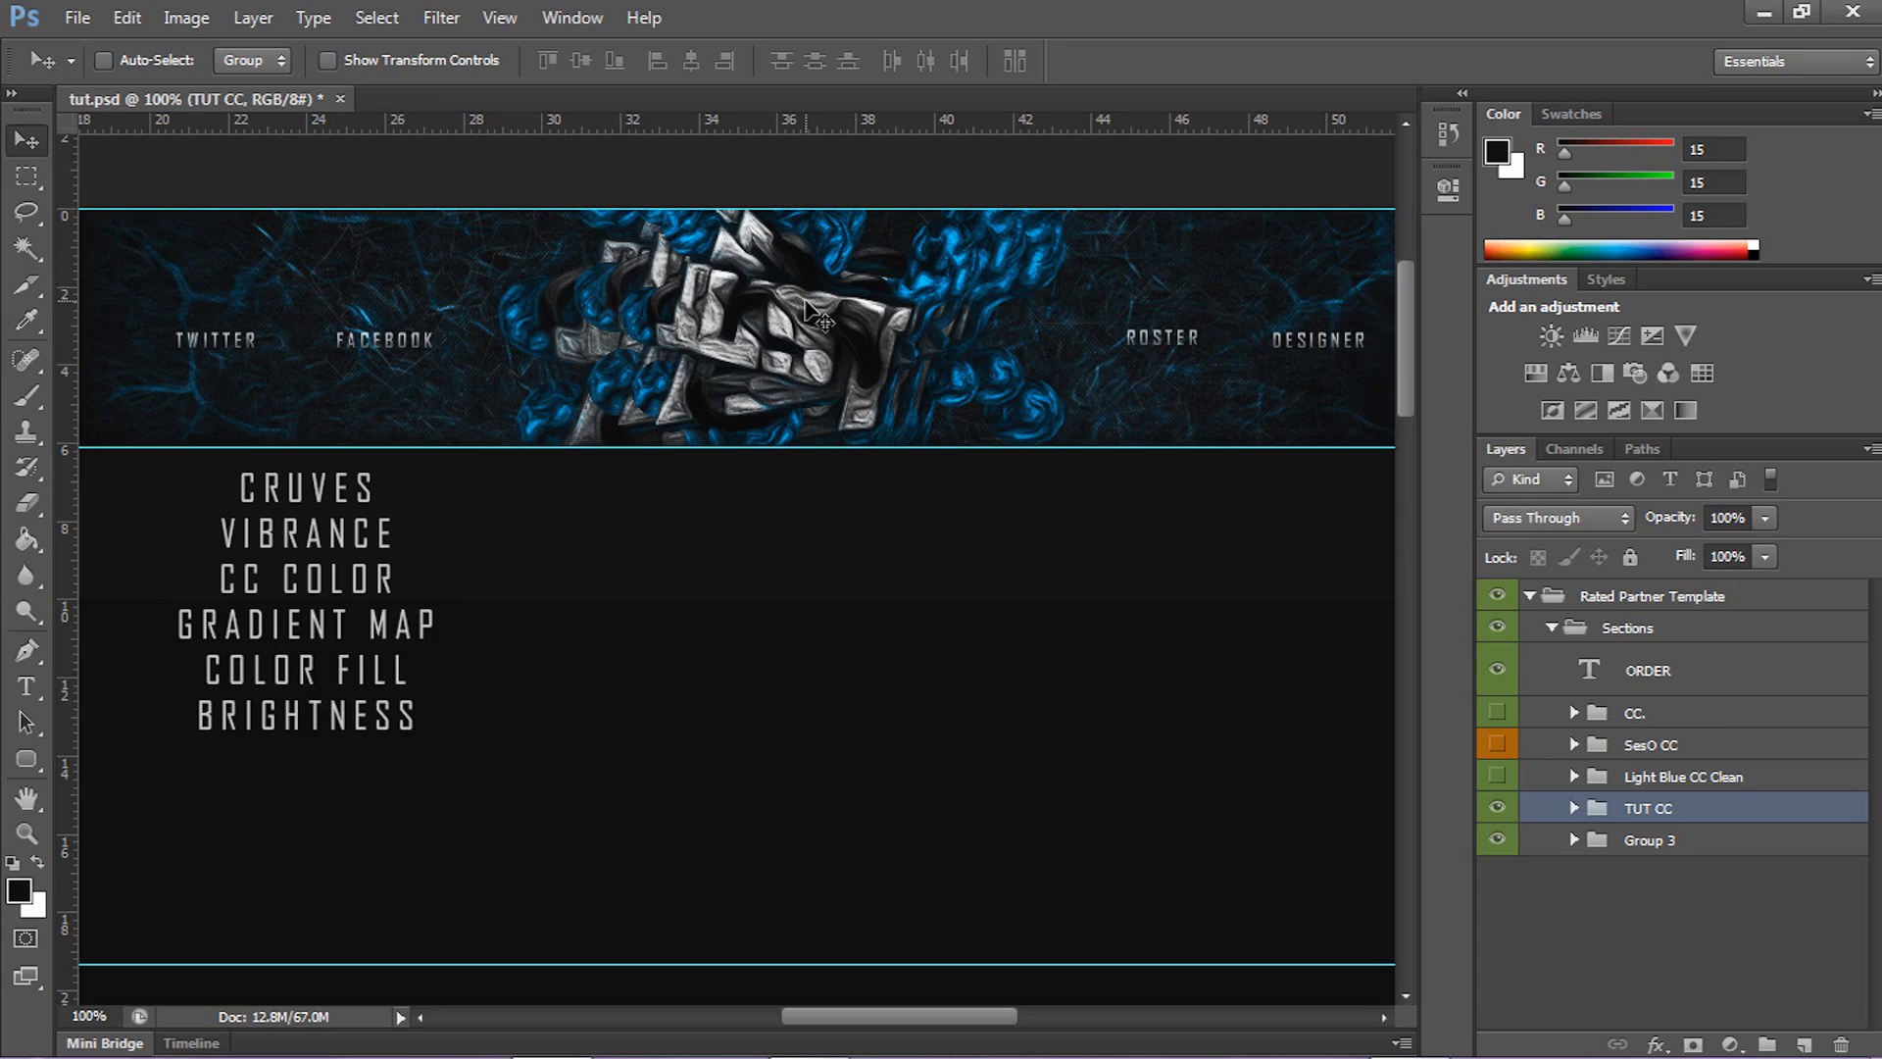
pyautogui.moveTo(1411, 331); pyautogui.dragTo(1409, 334)
pyautogui.moveTo(859, 1010); pyautogui.dragTo(845, 1009)
pyautogui.moveTo(871, 1016)
pyautogui.mouseDown()
pyautogui.moveTo(857, 1007)
pyautogui.moveTo(864, 1026)
pyautogui.mouseUp()
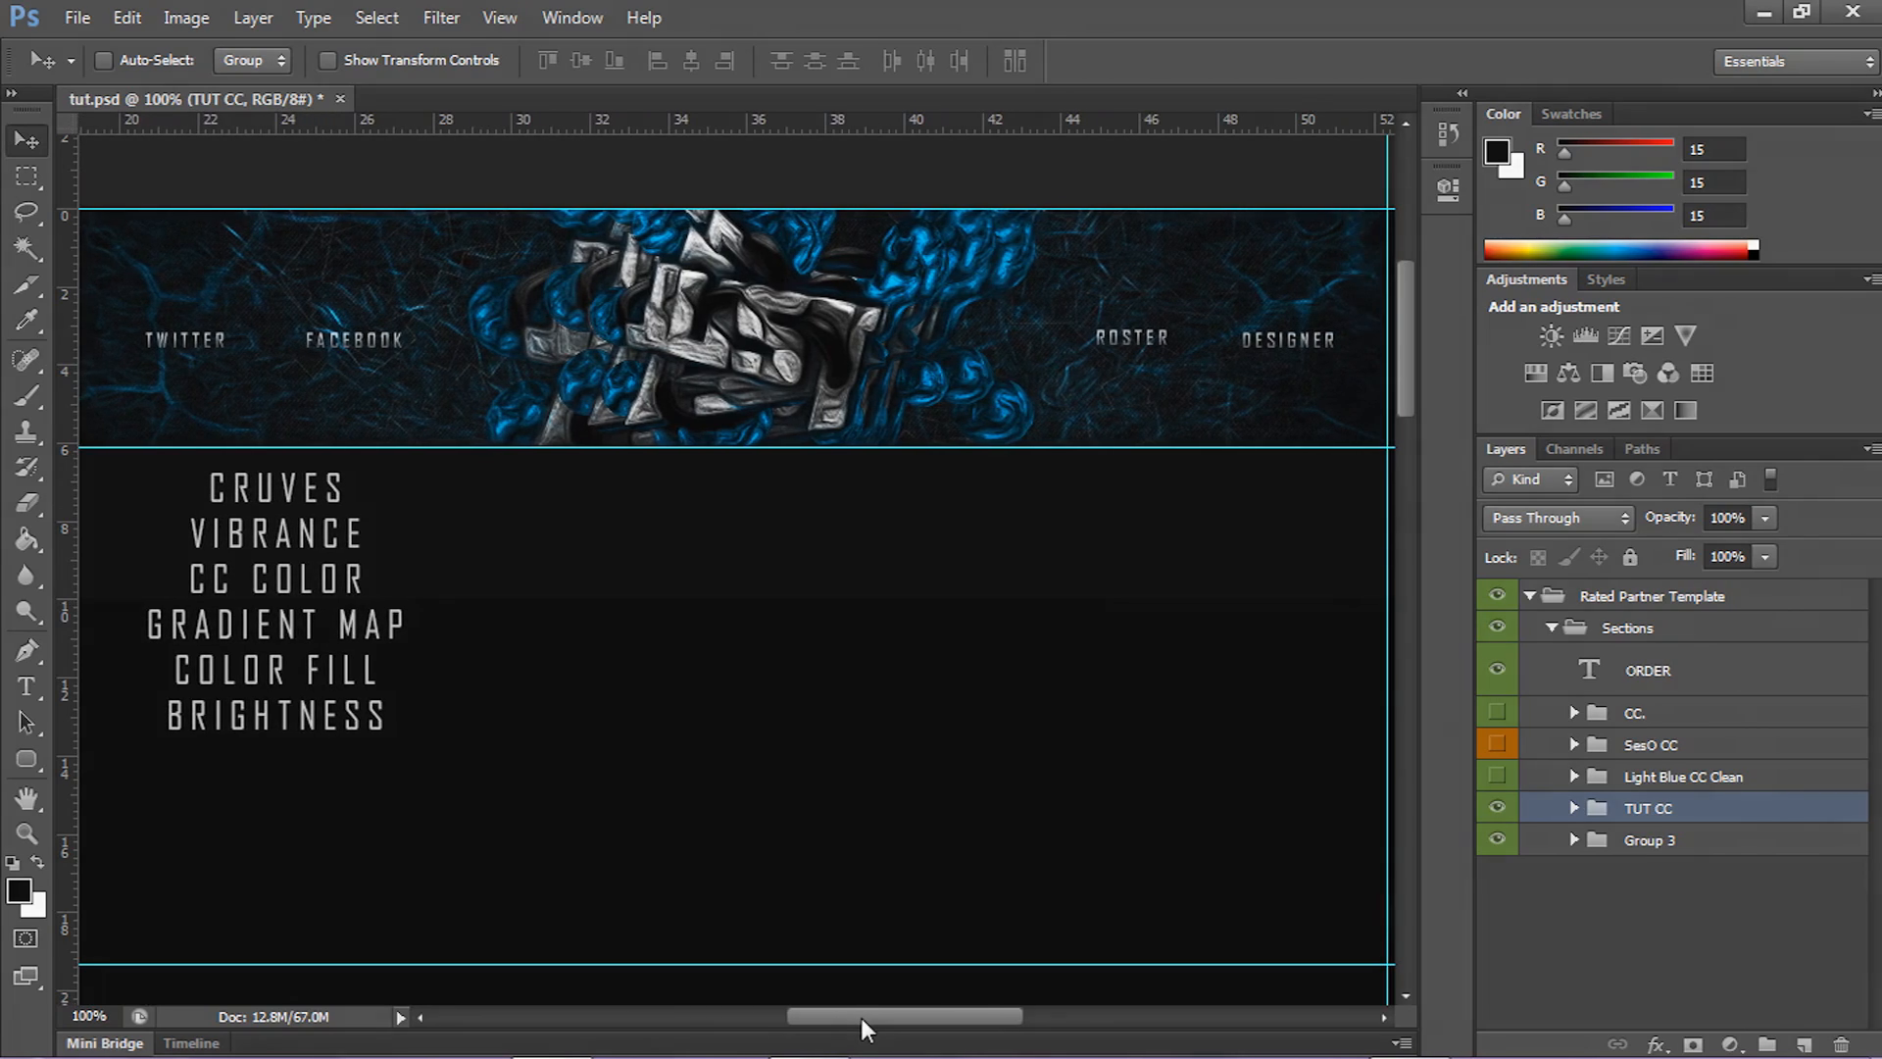